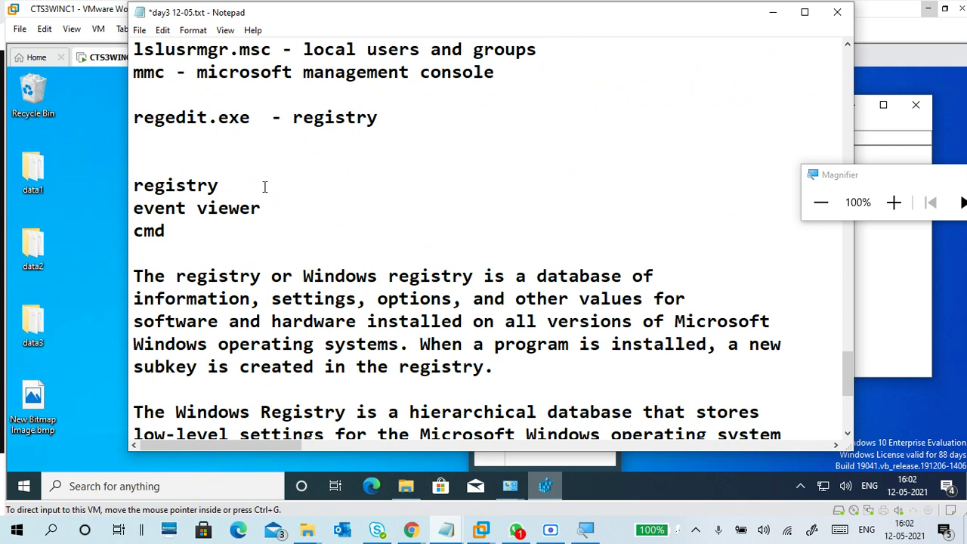
Correct the last line of the registry notes to read "install a app - app1 v3"
left_click_drag(264, 186, 134, 187)
left_click(320, 260)
scroll(338, 280, "down", 4)
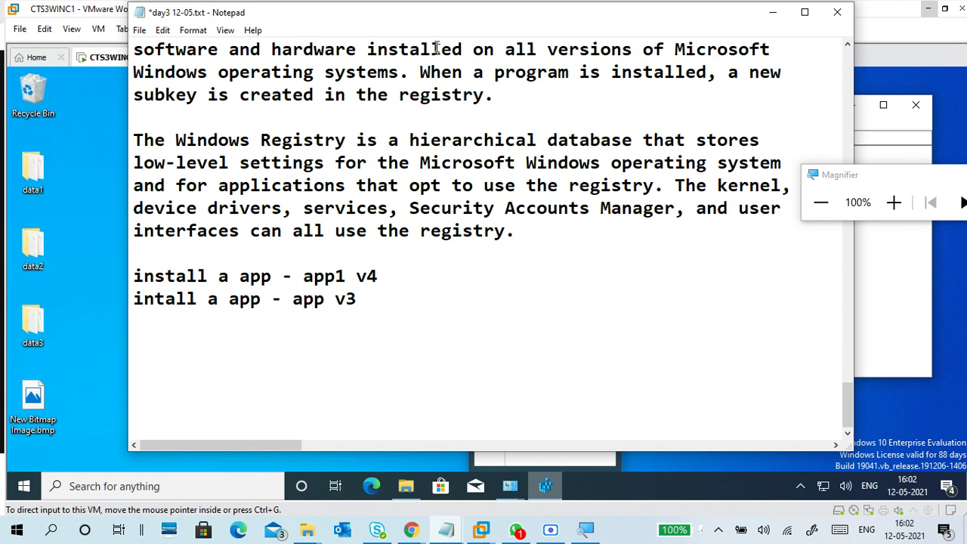
mouse_move(423, 23)
left_mouse_down()
mouse_move(416, 34)
mouse_move(437, 35)
left_mouse_up()
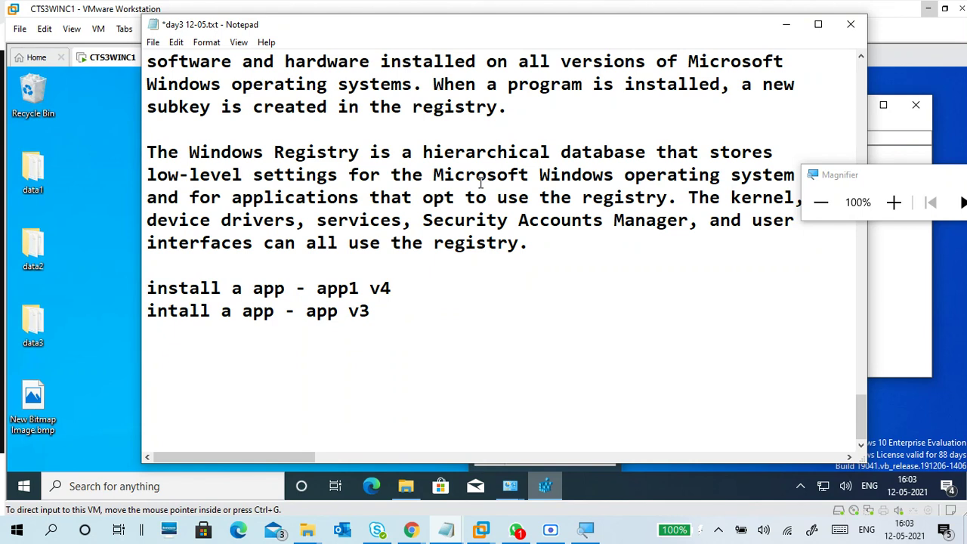
left_click(168, 311)
type("ss")
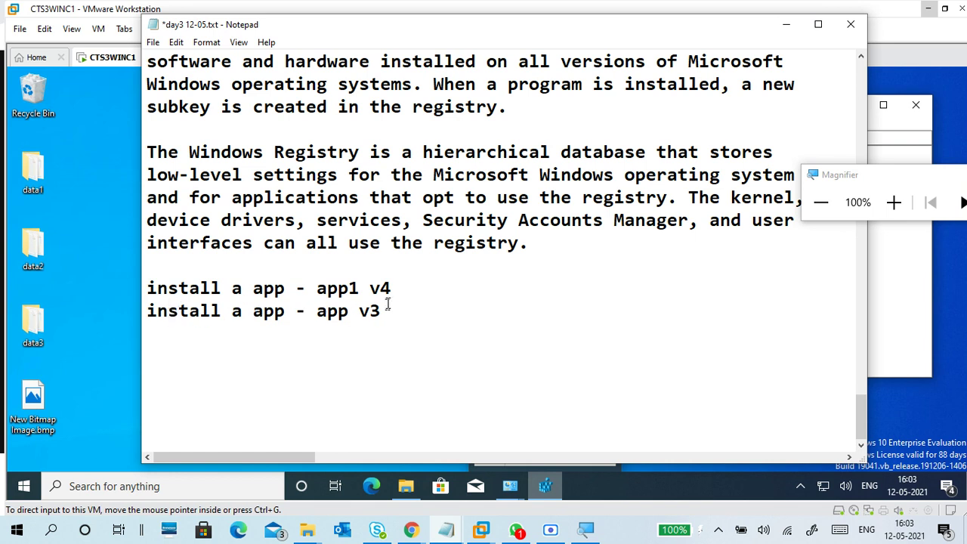
left_click_drag(390, 288, 317, 288)
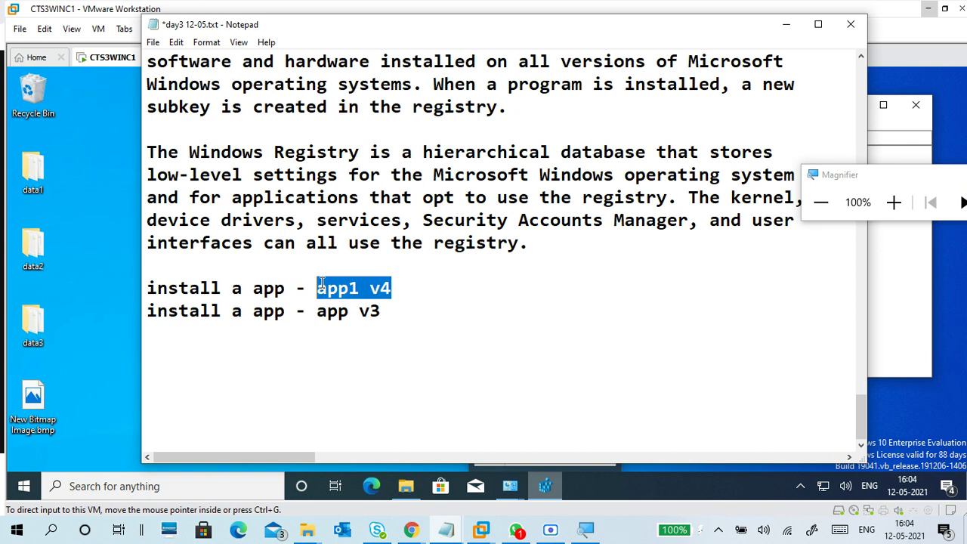
left_click(350, 311)
type("1")
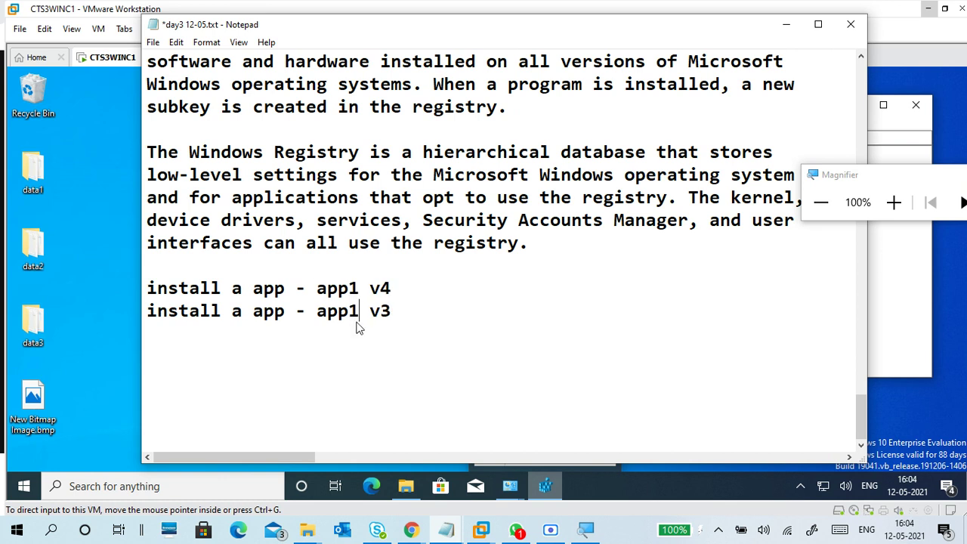
Add the line "14days trail version" below the two app install lines
left_click_drag(394, 316, 147, 311)
left_click(165, 345)
type("14days ")
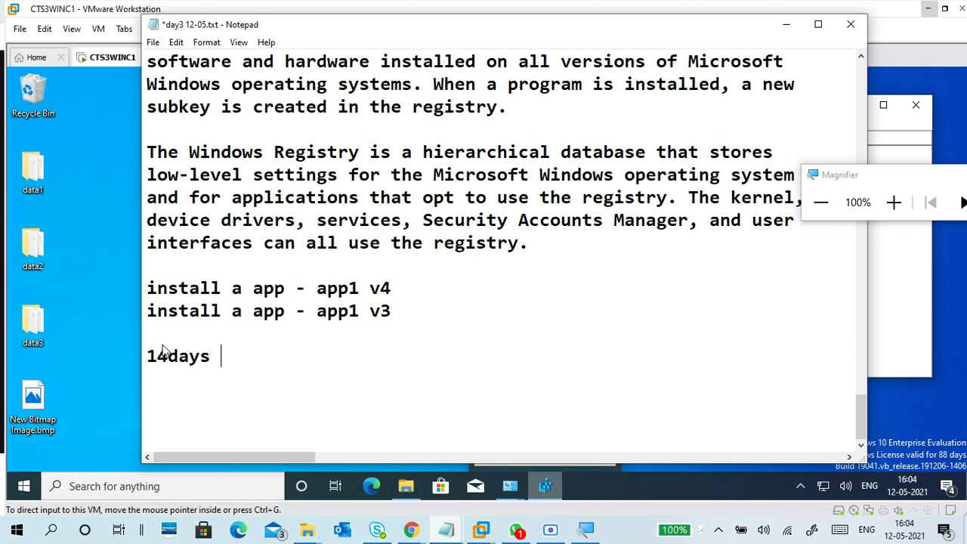
type("trail version")
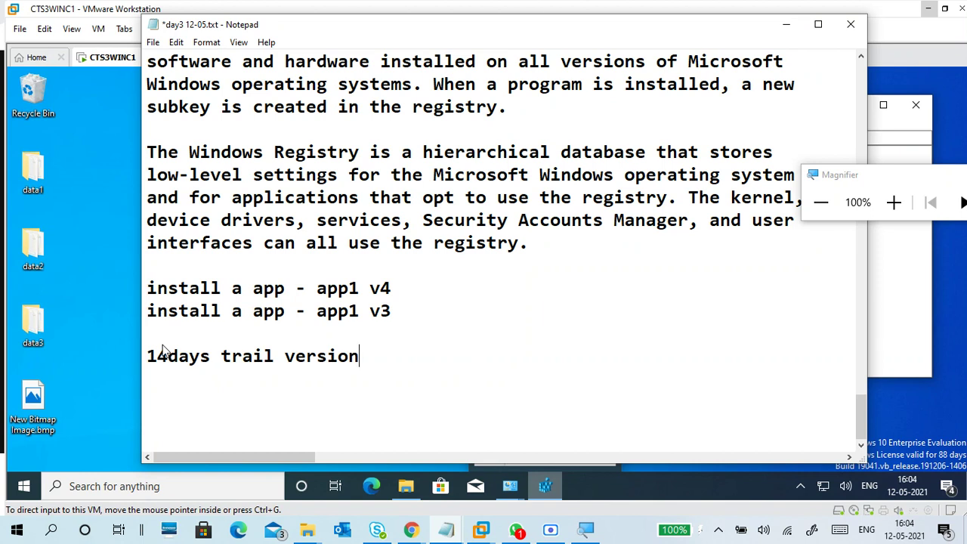
Add the line "10th day" below the trial version line, leaving one blank line between them
key("Return")
key("Return")
type("10")
type("da")
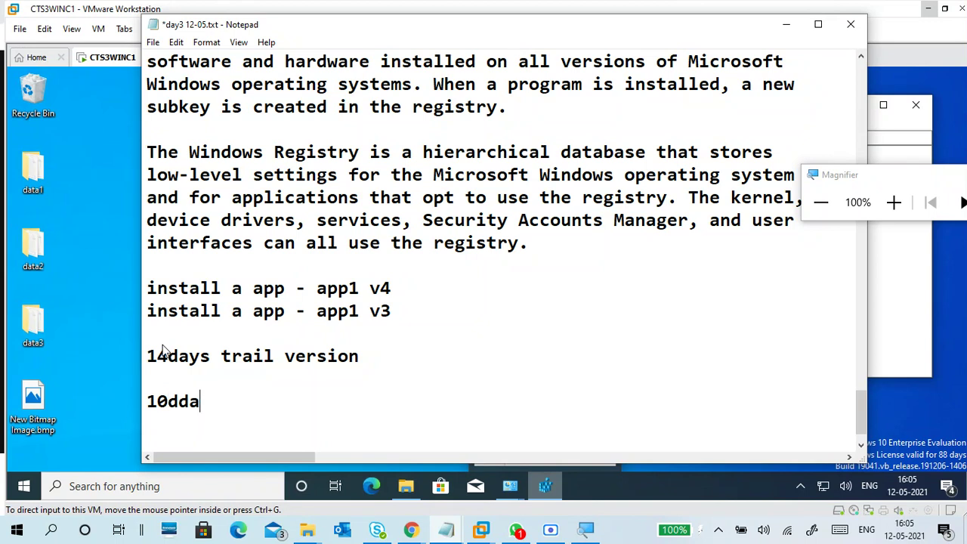
type("y")
key("BackSpace")
key("BackSpace")
key("BackSpace")
type("th day")
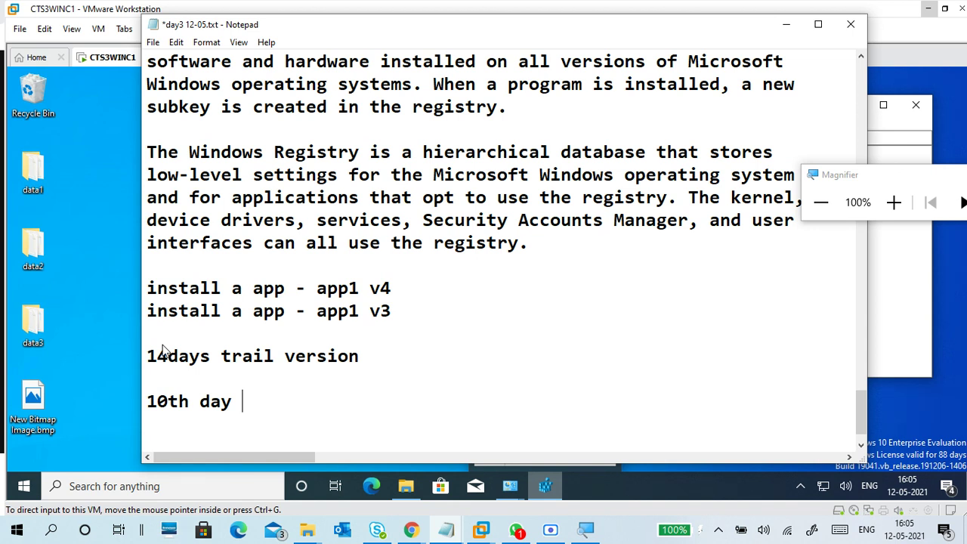
Add blank lines at the end of the notes and extend the "10th day" line with "-uninstall -- install --4days left"
key("Return")
key("Return")
key("Return")
key("Return")
key("Return")
key("Return")
key("Return")
key("Return")
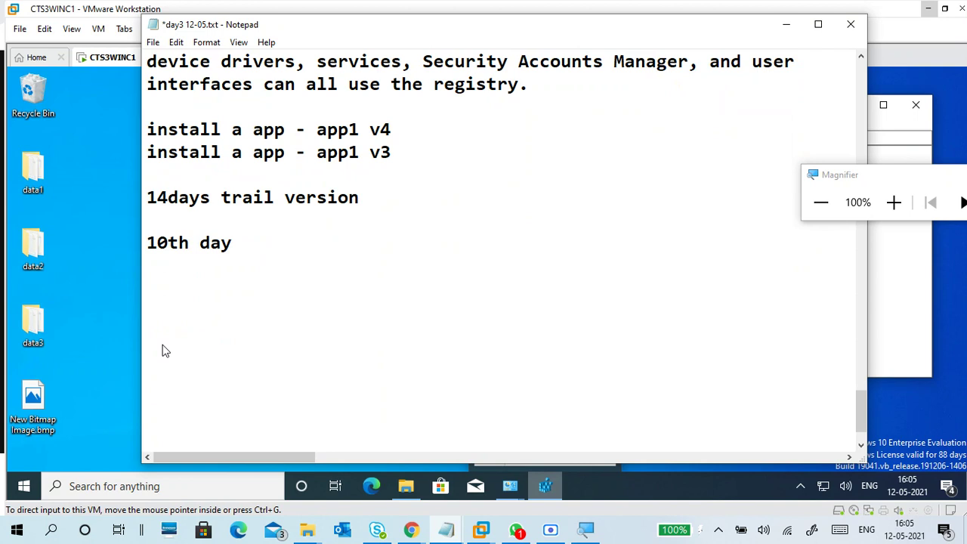
left_click(255, 243)
type("-uninstall -")
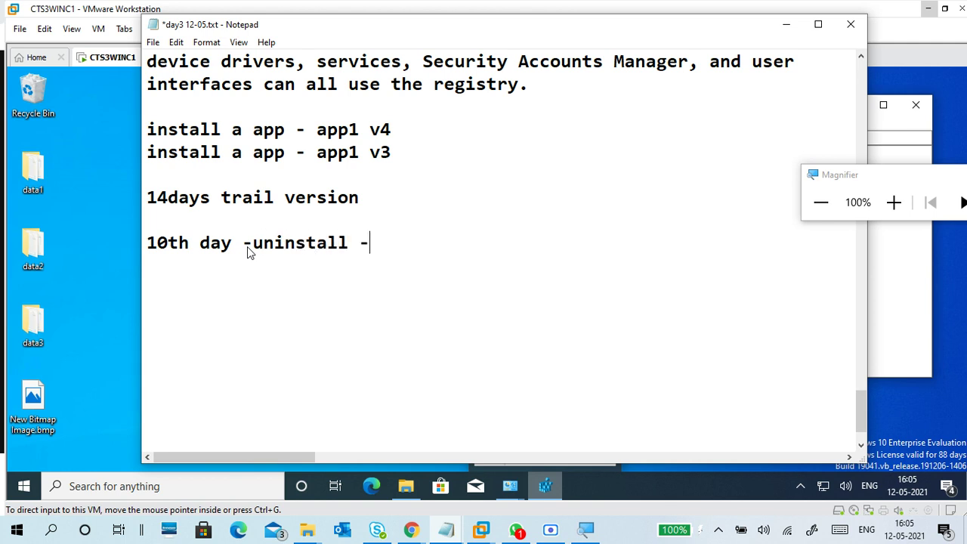
type("- install")
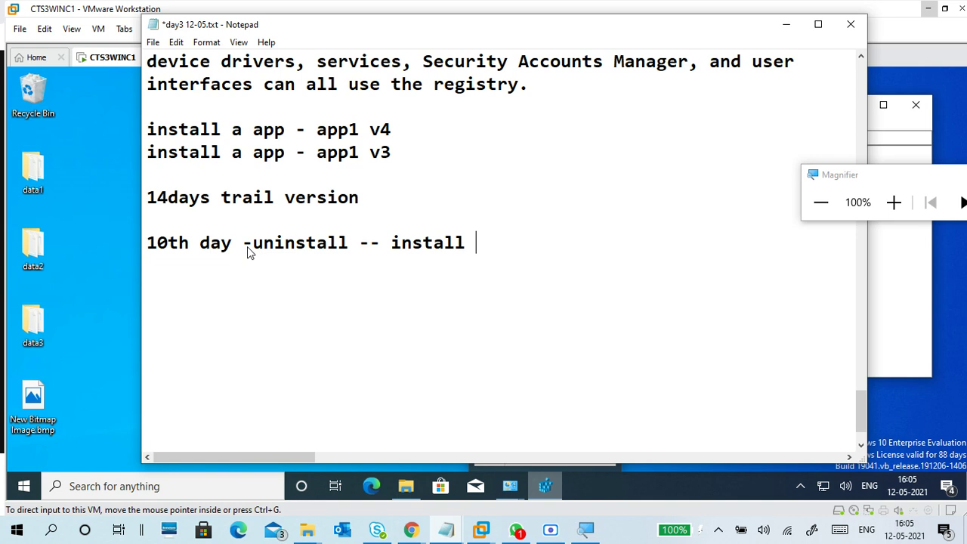
type("--4days ")
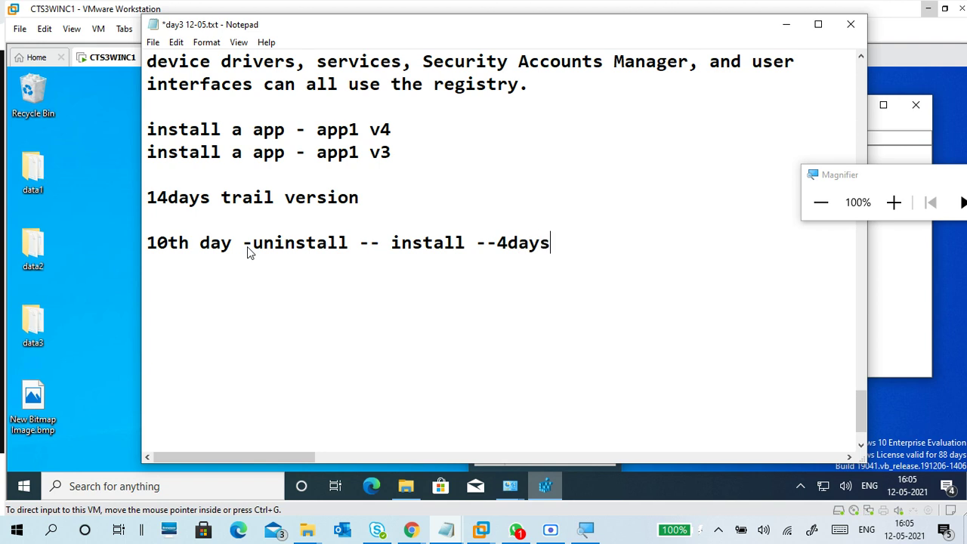
type("left")
Add the line "uninstall any application -- restart" below the 10th day line, separated by a blank line
key("Return")
key("Return")
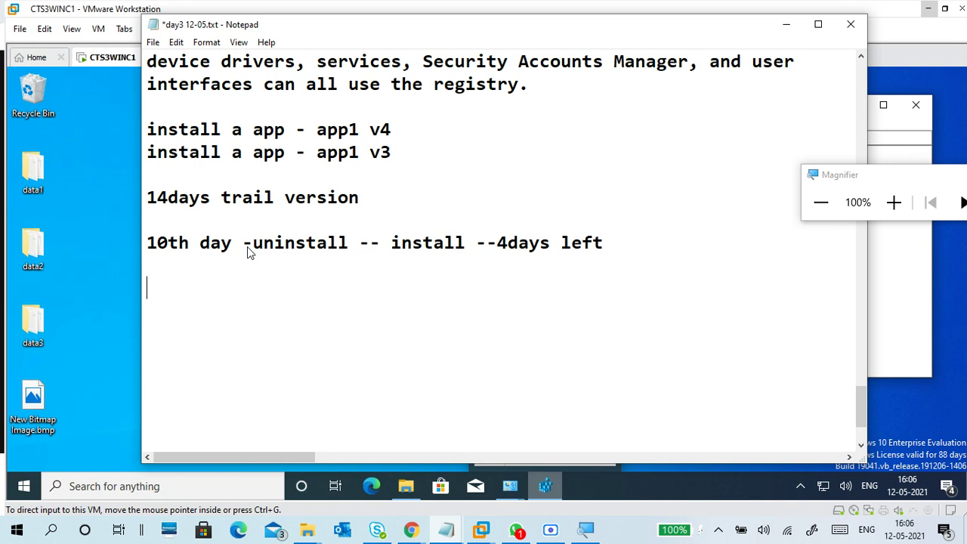
type("inin")
key("BackSpace")
key("BackSpace")
key("BackSpace")
key("BackSpace")
type("uninstall ")
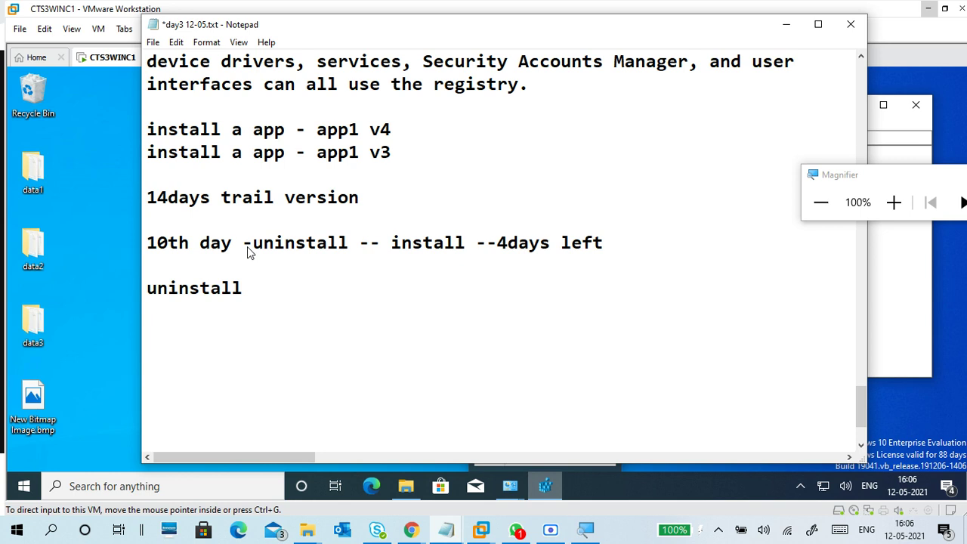
type("any applicati")
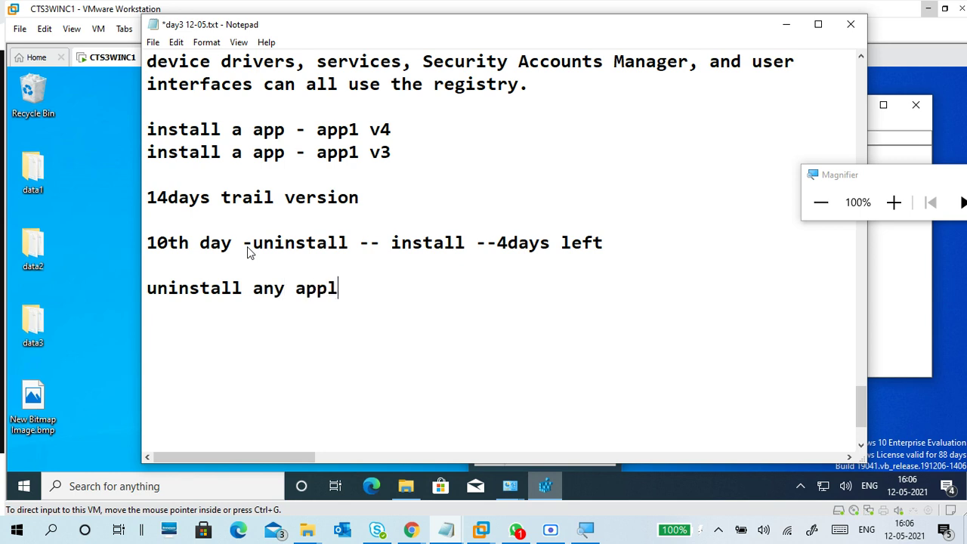
type("on")
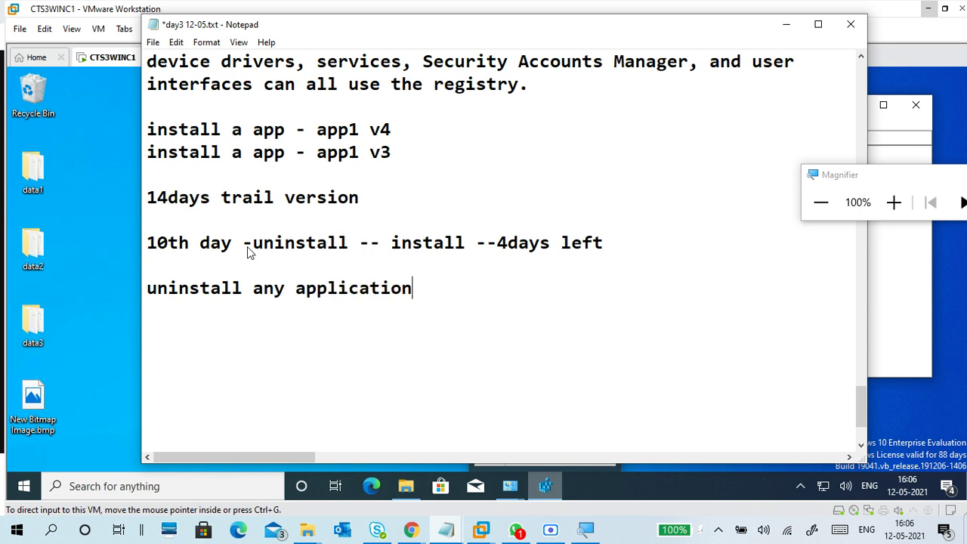
type(" -- restart")
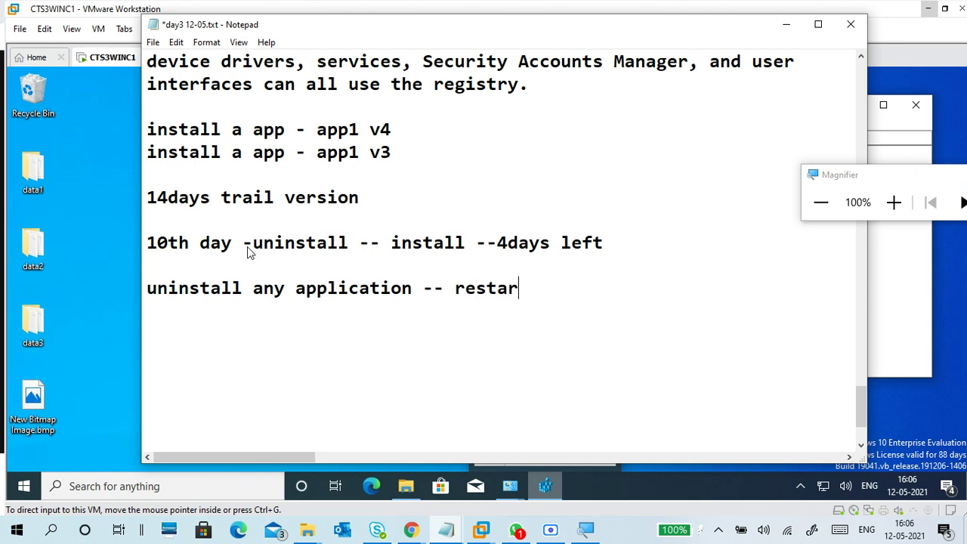
Extend the restart line with "-- then install application"
key("Return")
key("Return")
key("BackSpace")
key("BackSpace")
type("-- then ")
type("install a")
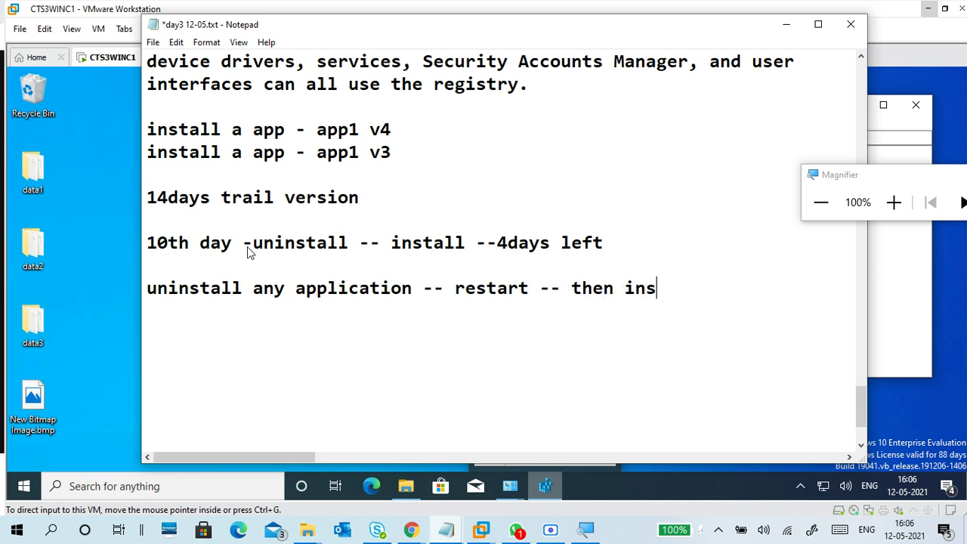
type("pplicatio")
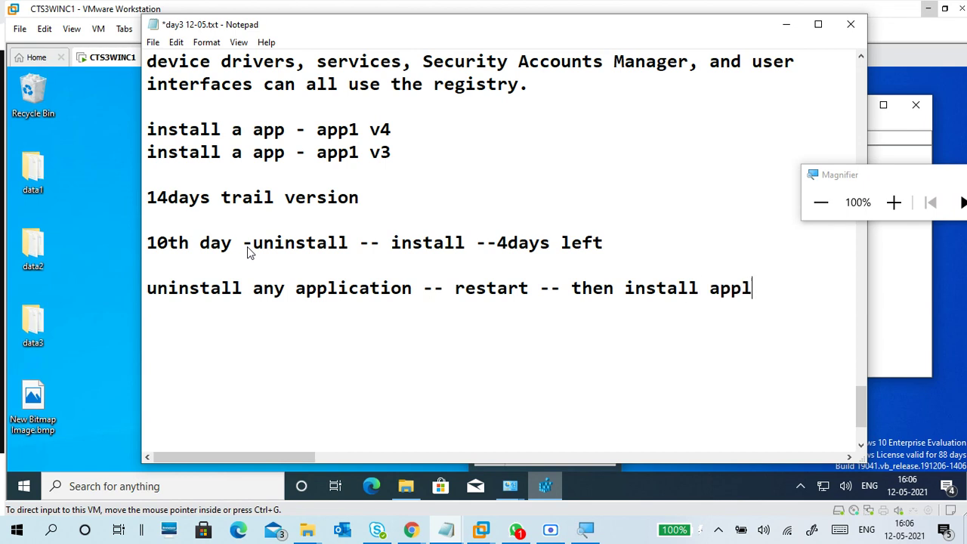
type("n")
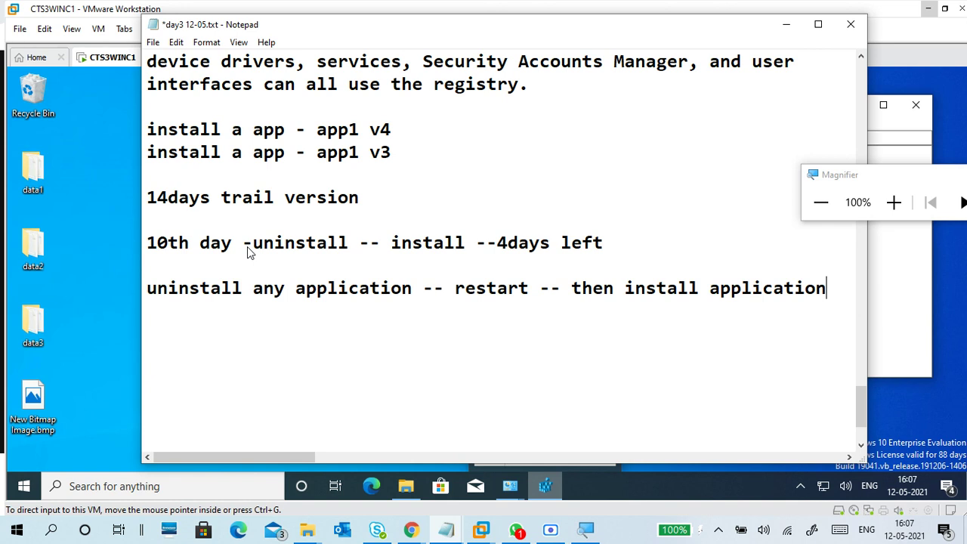
Begin a new line reading "uninstall --" at the end of the notes, after one blank line
key("Return")
key("Return")
type("unin")
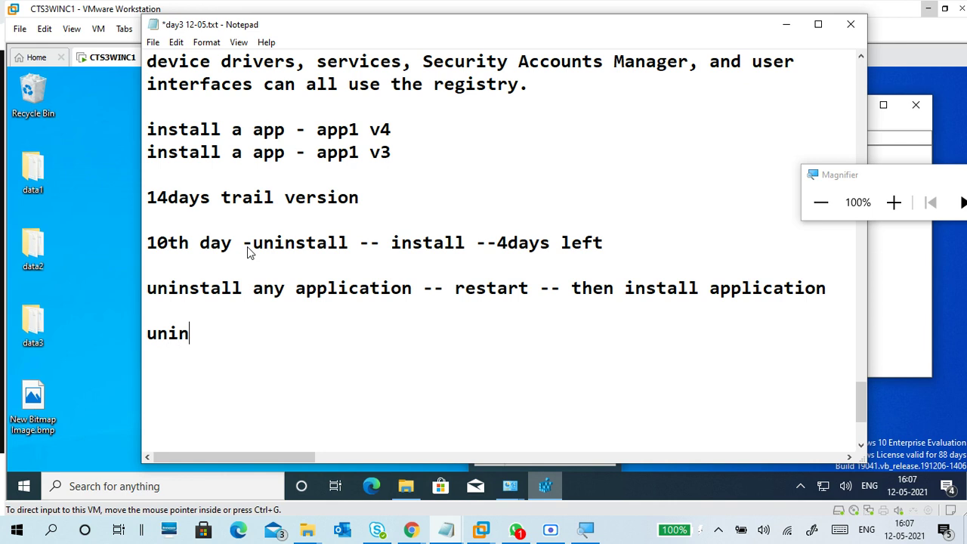
type("stall --")
Minimize the virtual machine and browser windows, then save the notes file day3 12-05.txt
left_click(928, 8)
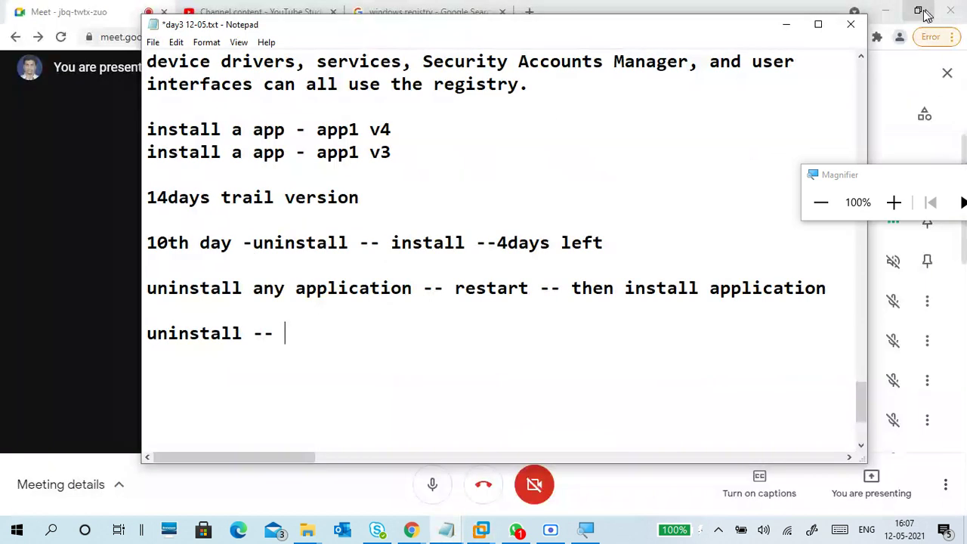
left_click(886, 10)
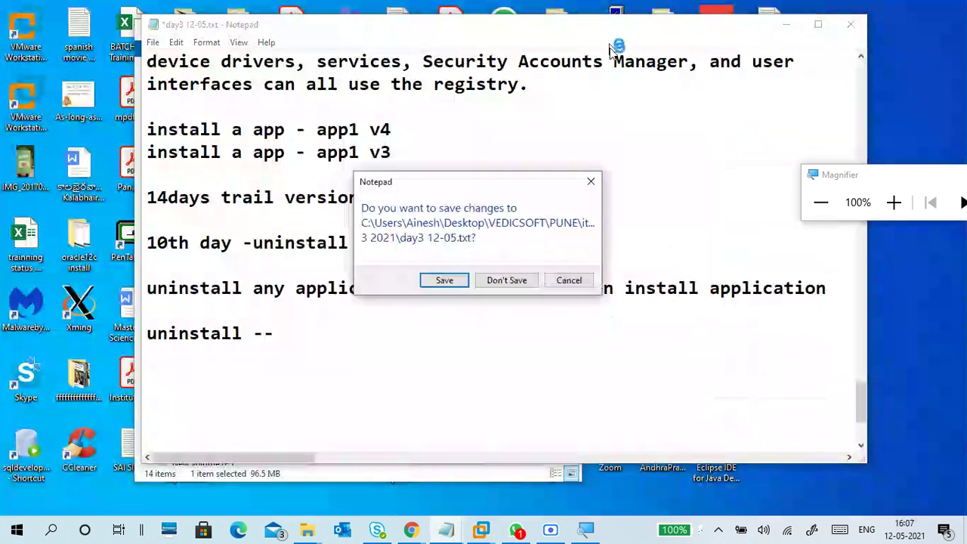
left_click(571, 281)
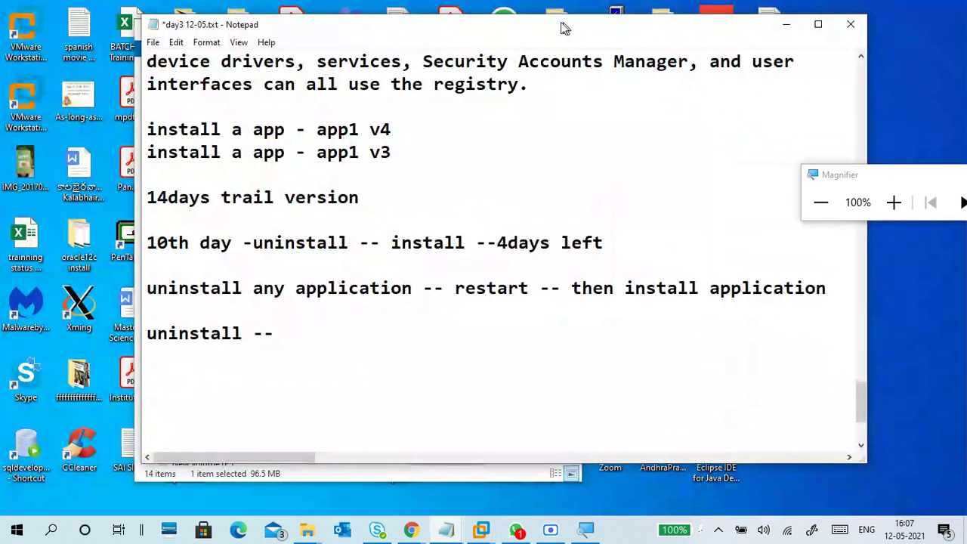
left_click(153, 43)
left_click(183, 102)
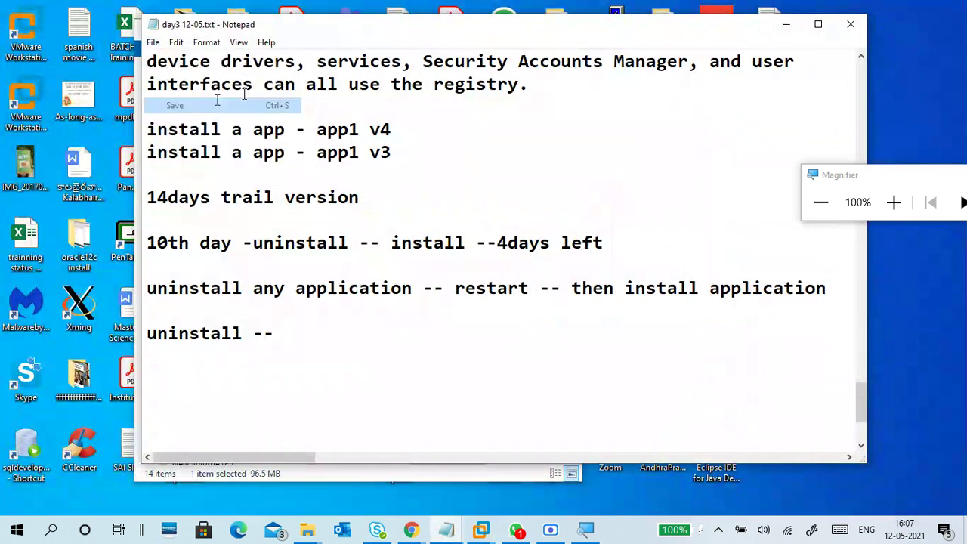
Move the Notepad window aside to uncover the desktop shortcuts, including CCleaner
left_click_drag(387, 24, 482, 111)
left_click(478, 83)
left_click(500, 29)
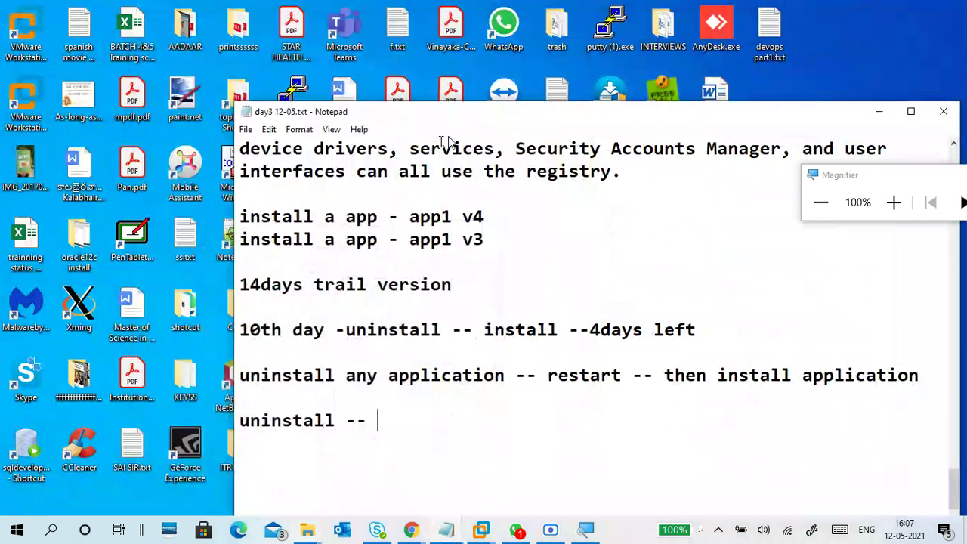
left_click_drag(393, 118, 499, 19)
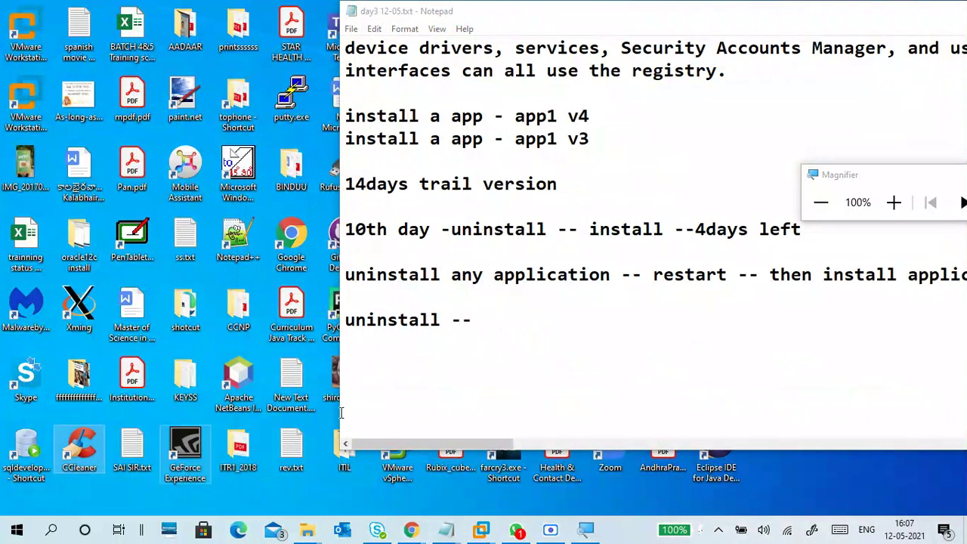
Open the registry cleaner in CCleaner at 150% screen magnification, dismissing the registration and update prompts
left_click(894, 205)
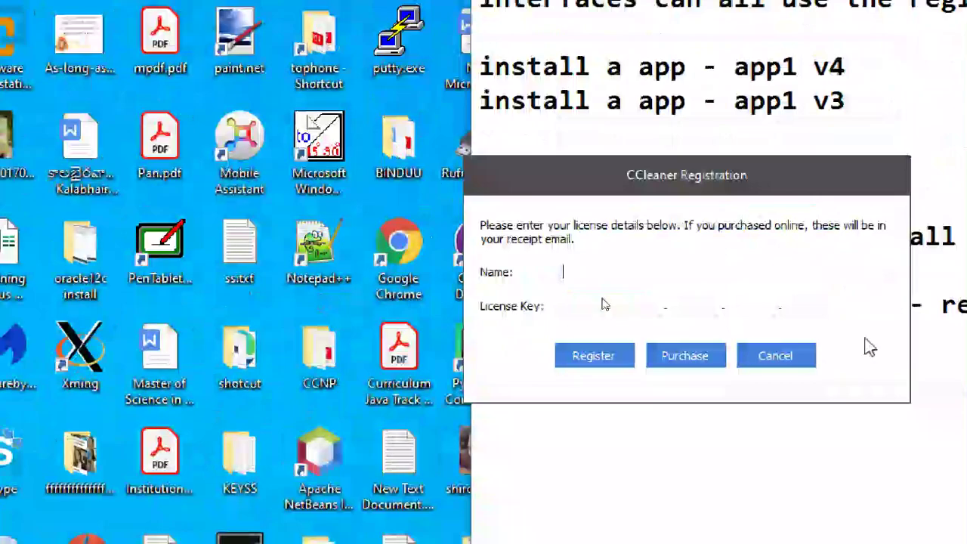
left_click(806, 193)
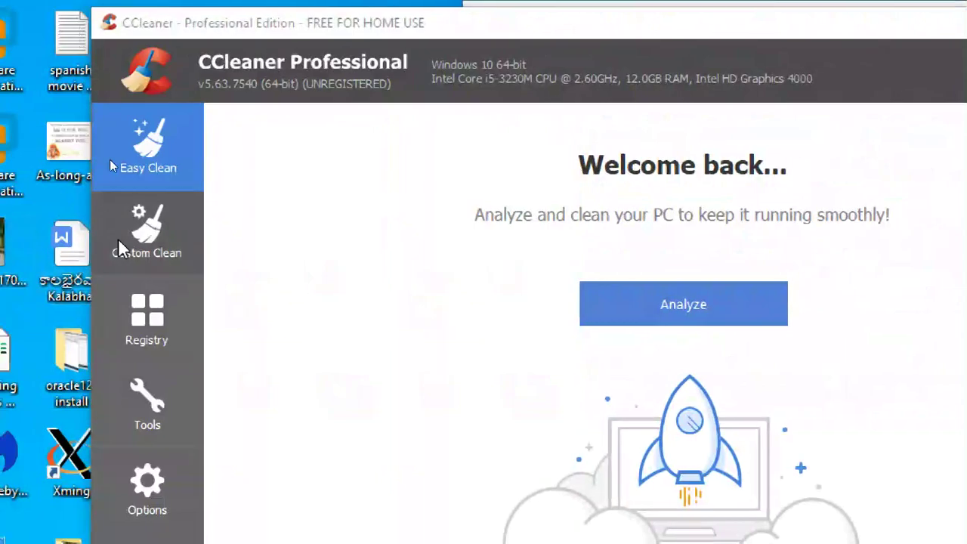
left_click(154, 327)
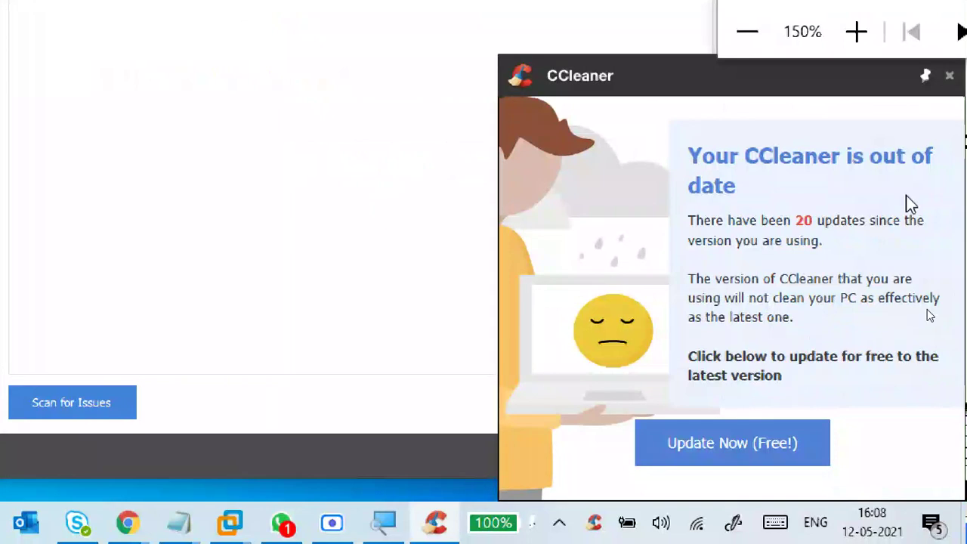
left_click(949, 75)
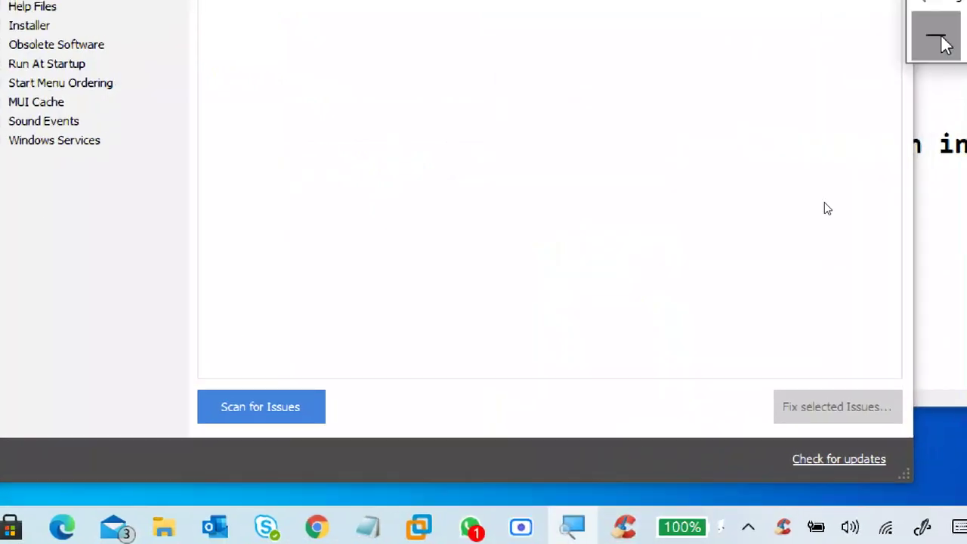
Return the screen magnification to 100% and scan the registry for issues, browsing the listed entries
left_click(939, 34)
left_click(381, 451)
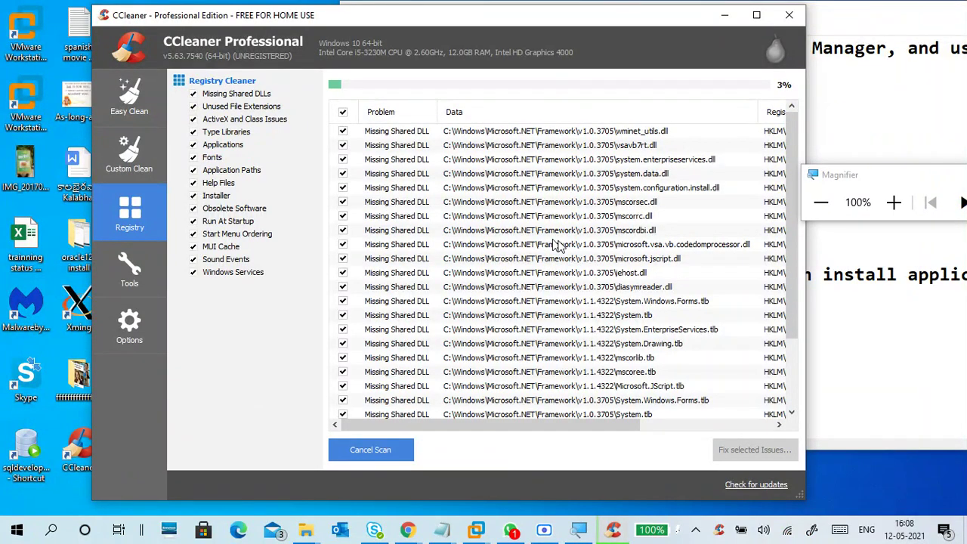
left_click_drag(791, 181, 798, 303)
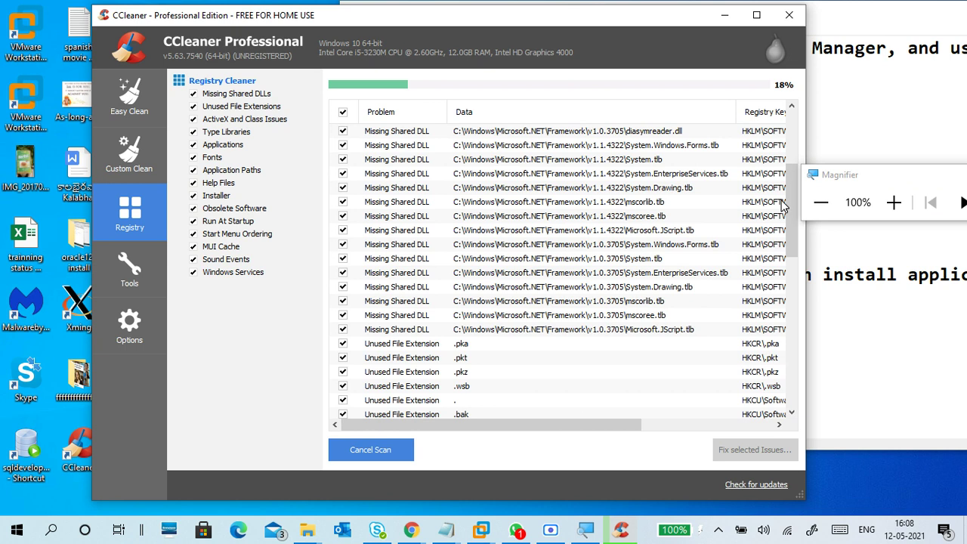
left_click_drag(787, 204, 788, 379)
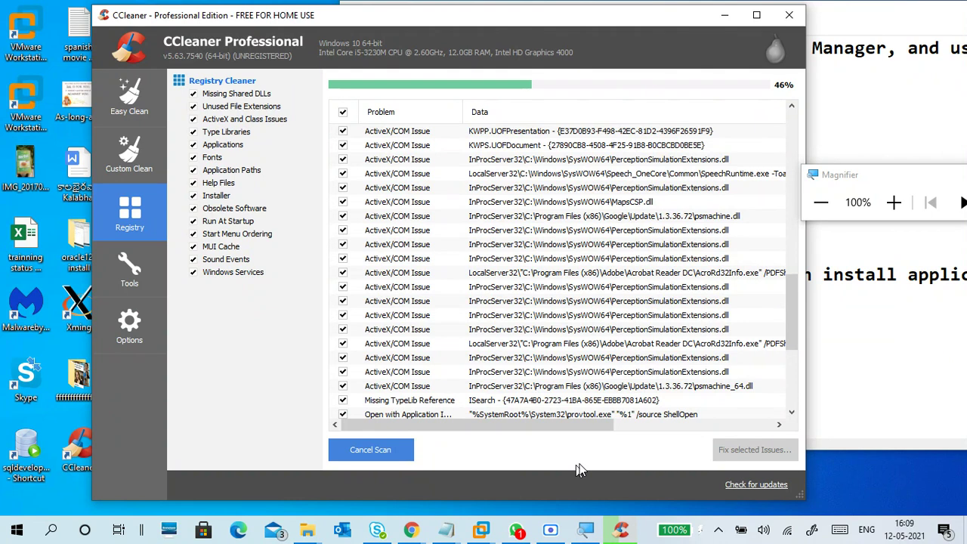
Examine the Application Paths entries in the registry scan results, including the xampp, Apache NetBeans and Python paths
left_click_drag(790, 300, 781, 384)
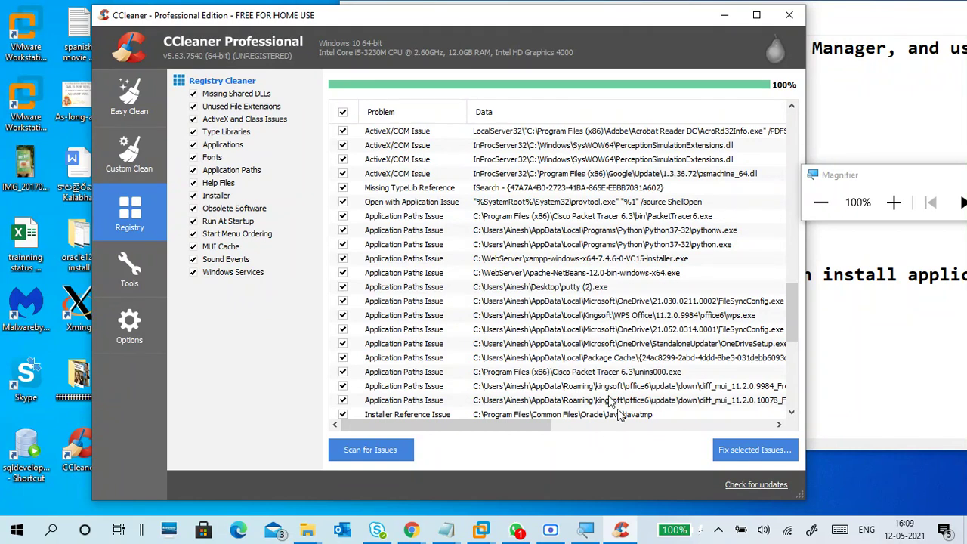
left_click(565, 272)
left_click(561, 259)
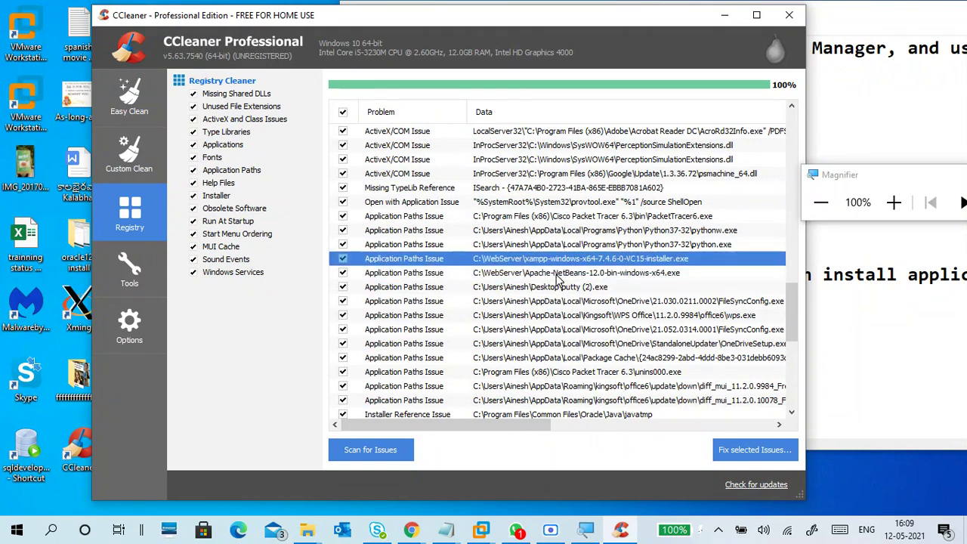
left_click(557, 273)
left_click(559, 260)
left_click(554, 273)
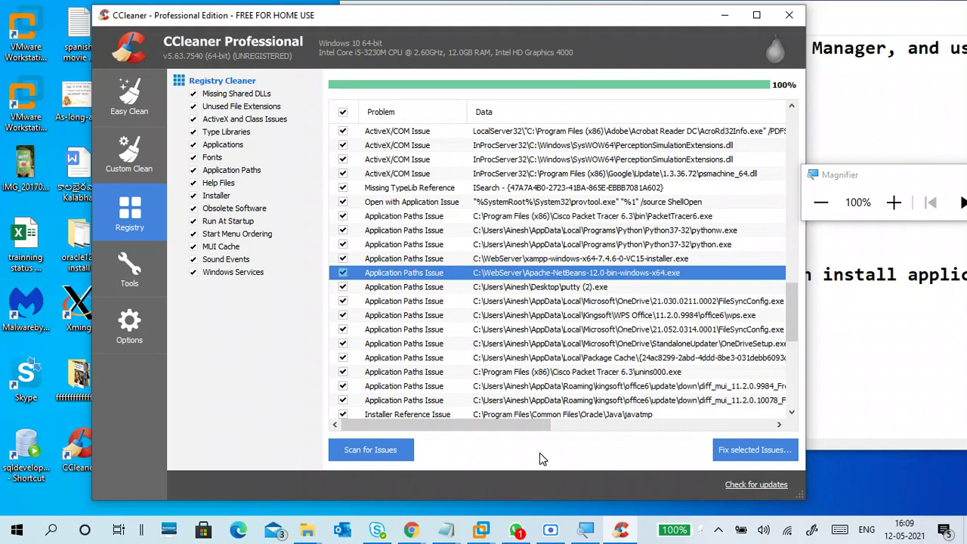
left_click(571, 245)
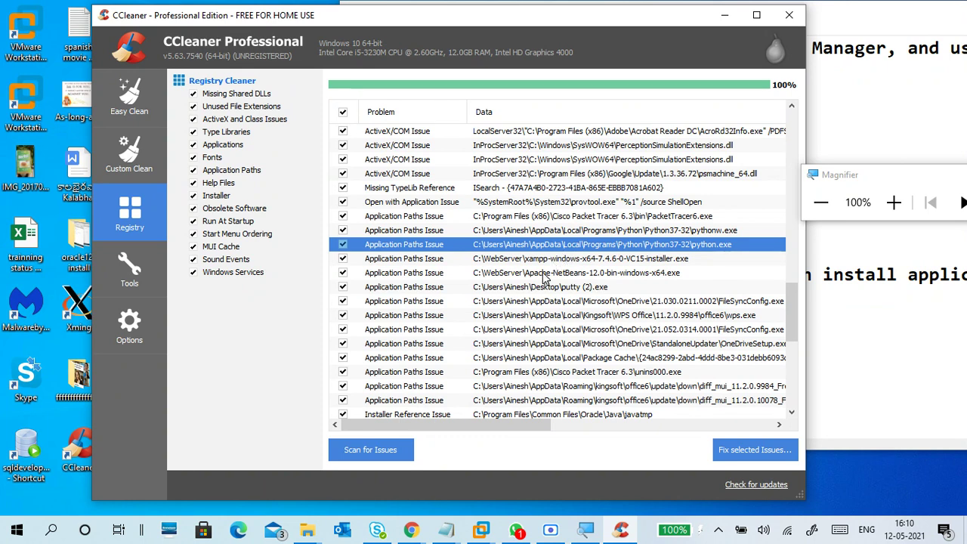
Switch to the Registry Editor in the VMware virtual machine and inspect its File menu at 150% screen magnification
left_click(529, 460)
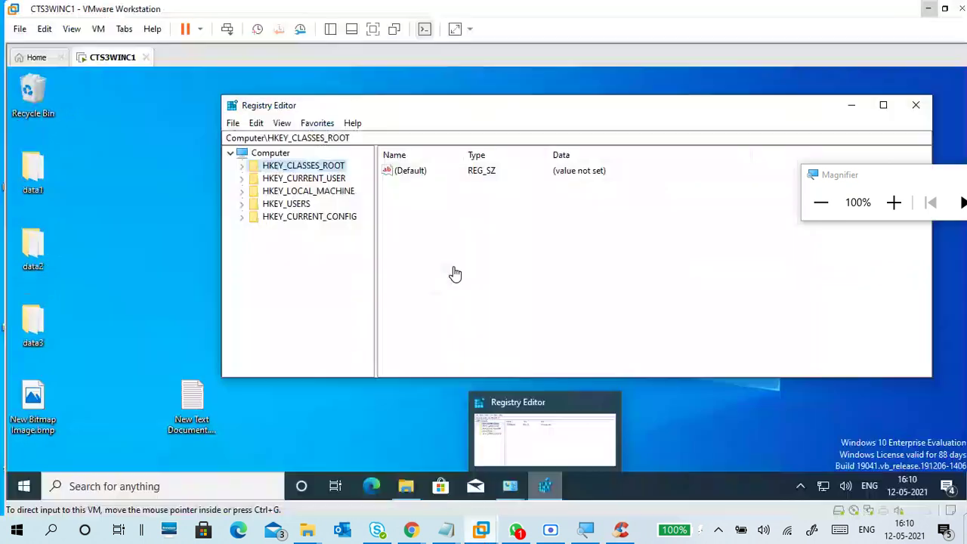
left_click(233, 124)
left_click(234, 125)
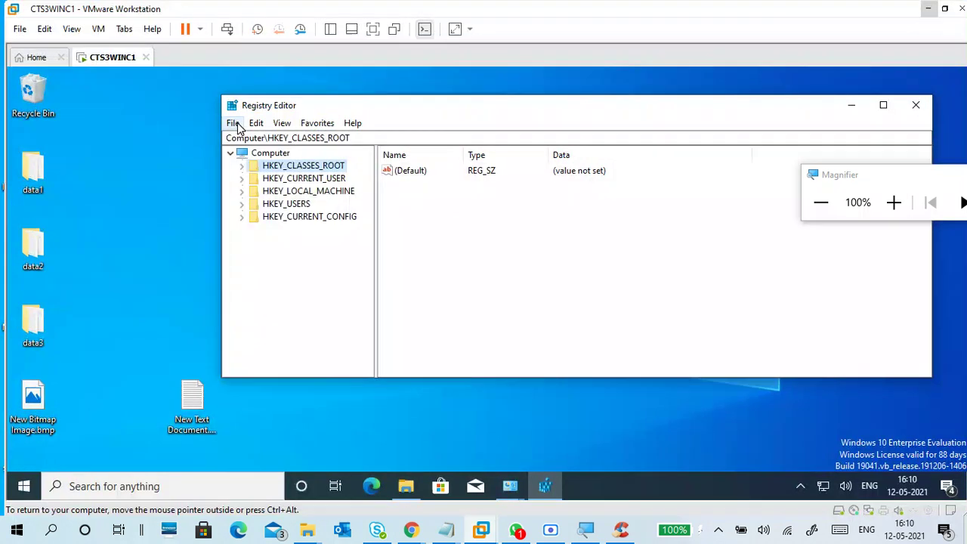
left_click(234, 124)
left_click(893, 203)
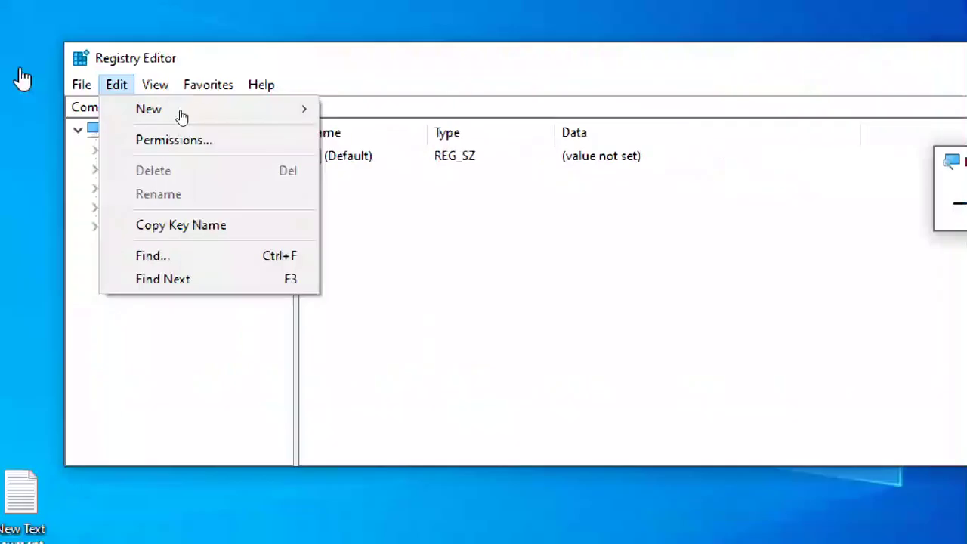
left_click(205, 85)
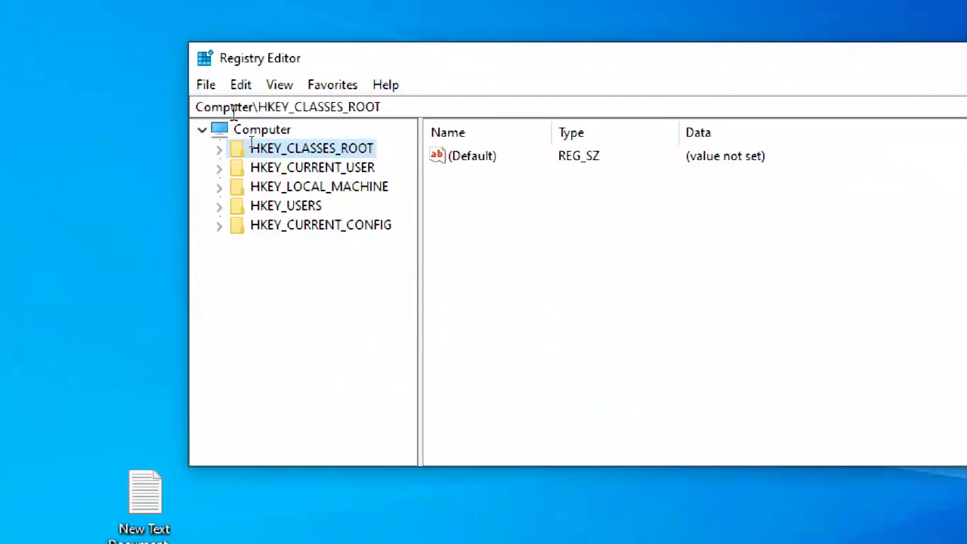
left_click(205, 84)
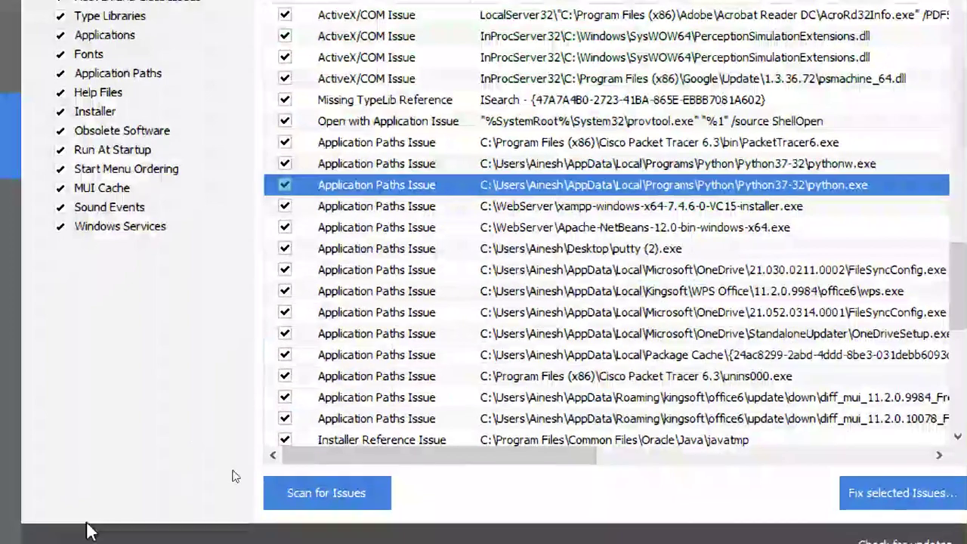
Fix all selected registry issues in CCleaner without backing up the registry, and close the issue details
left_click(868, 492)
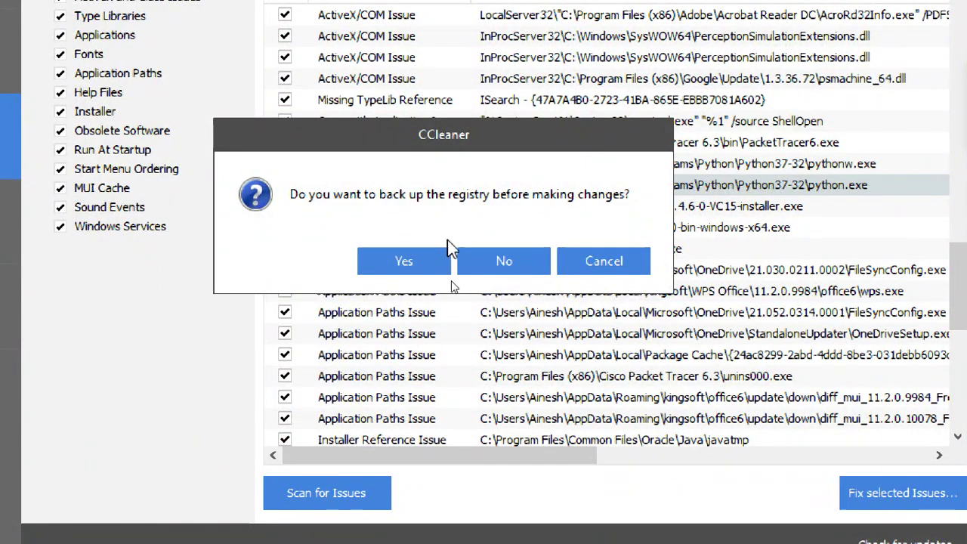
left_click(524, 263)
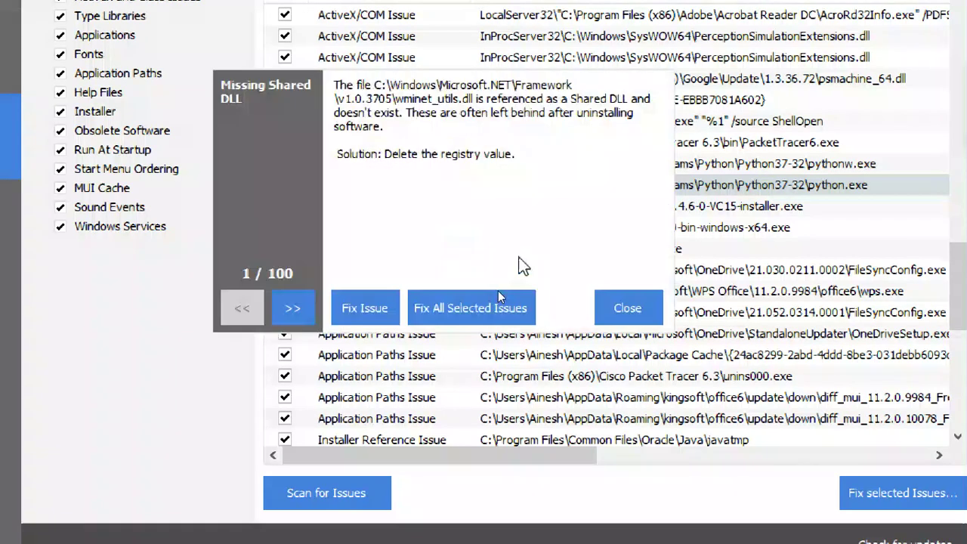
left_click(470, 310)
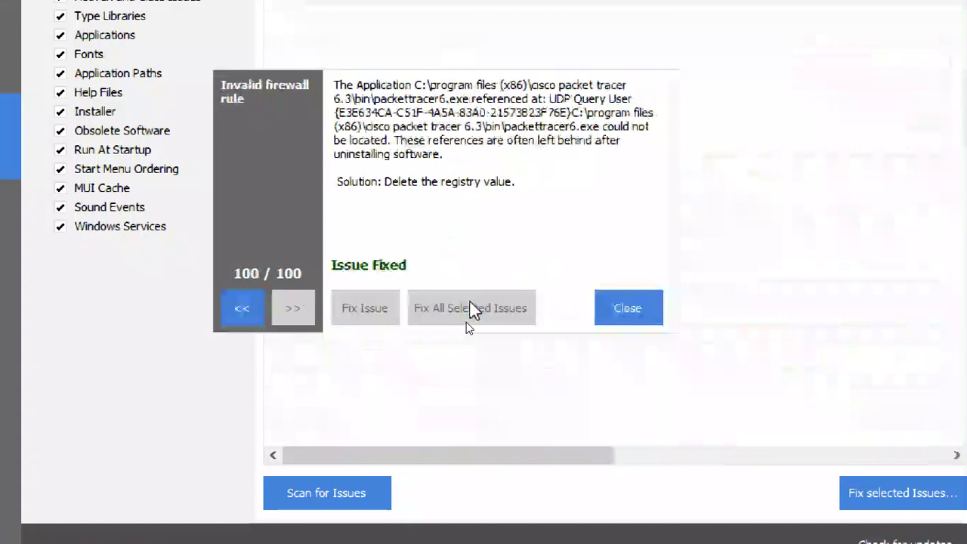
left_click(633, 317)
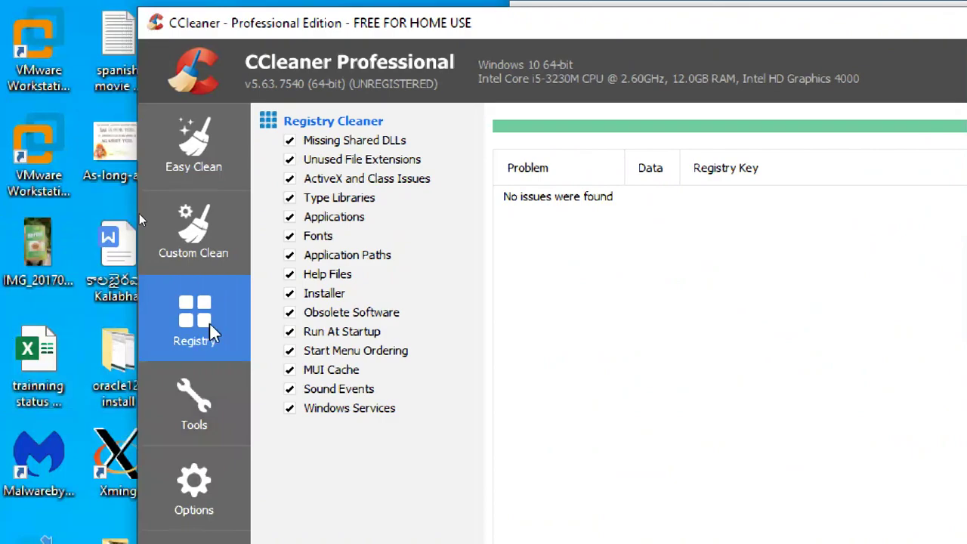
Look over the Easy Clean page and the Windows and Applications option lists of Custom Clean
left_click(195, 226)
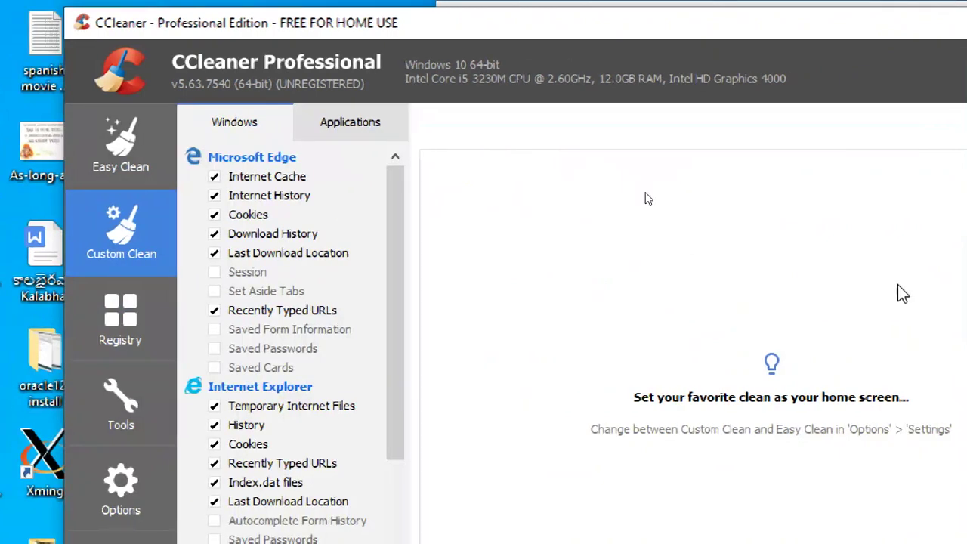
left_click(205, 142)
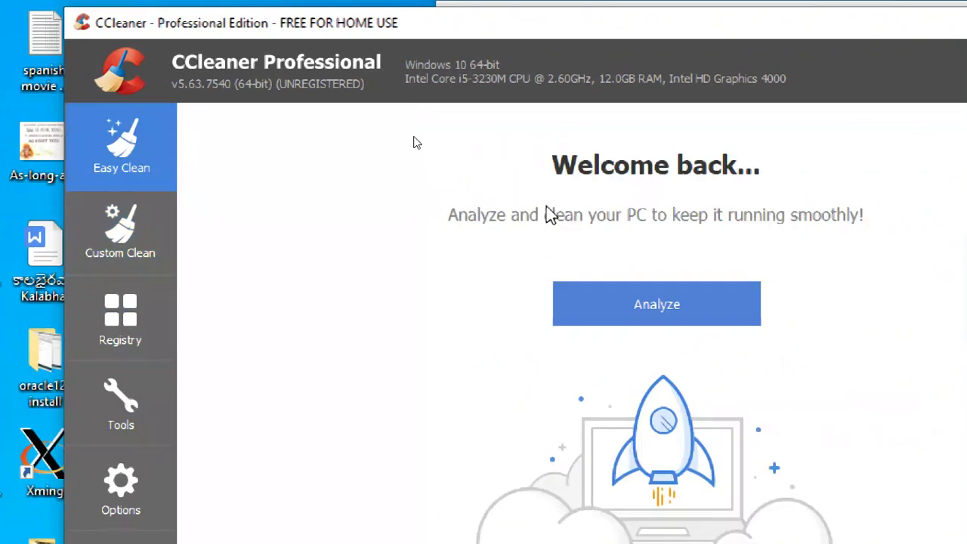
left_click(93, 201)
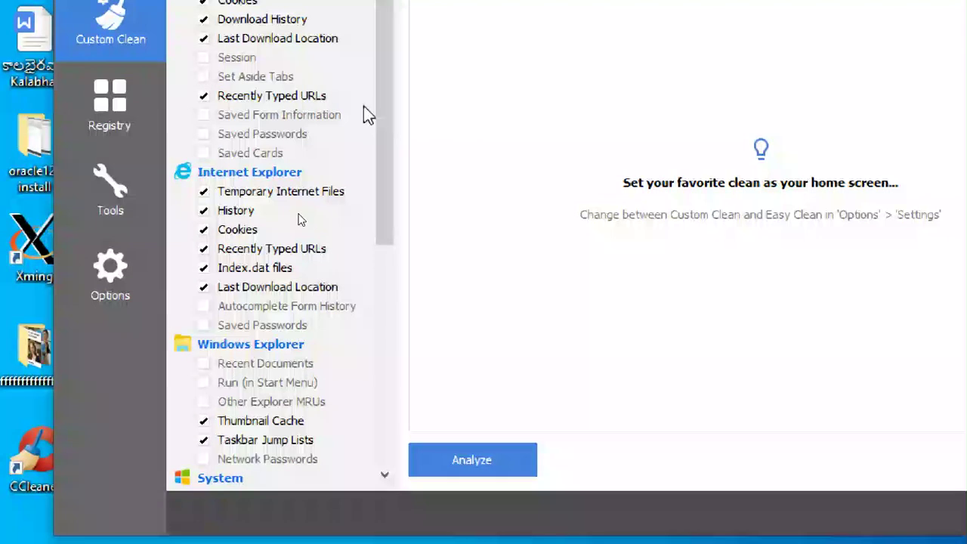
left_click_drag(395, 134, 354, 33)
left_click(337, 47)
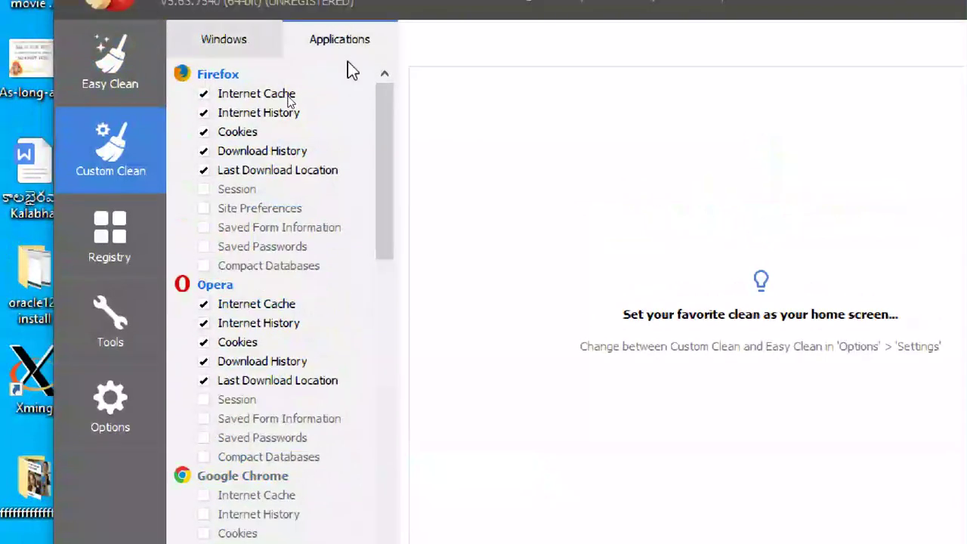
Run the Custom Clean analysis, reset screen magnification to 100%, and review the Applications cleaning options
left_click(528, 504)
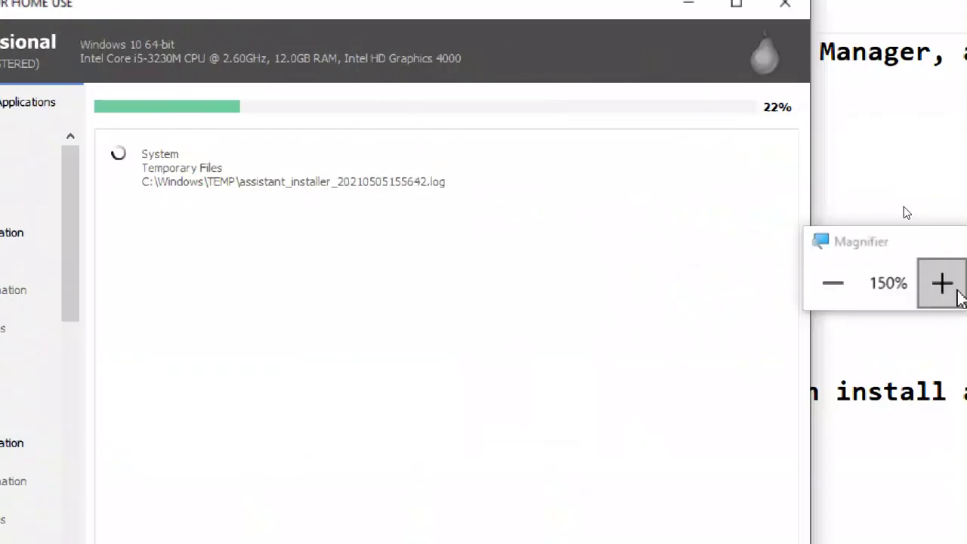
left_click(827, 285)
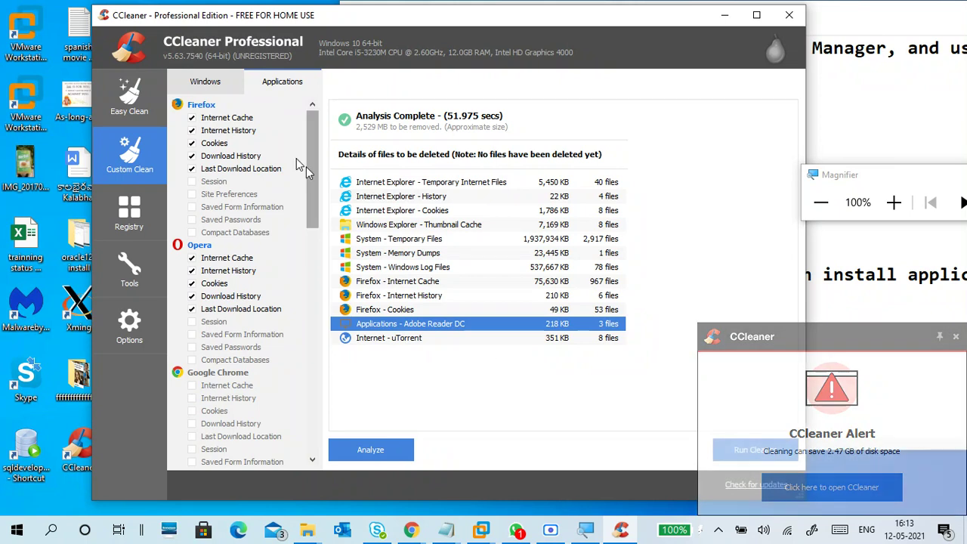
scroll(317, 170, "down", 6)
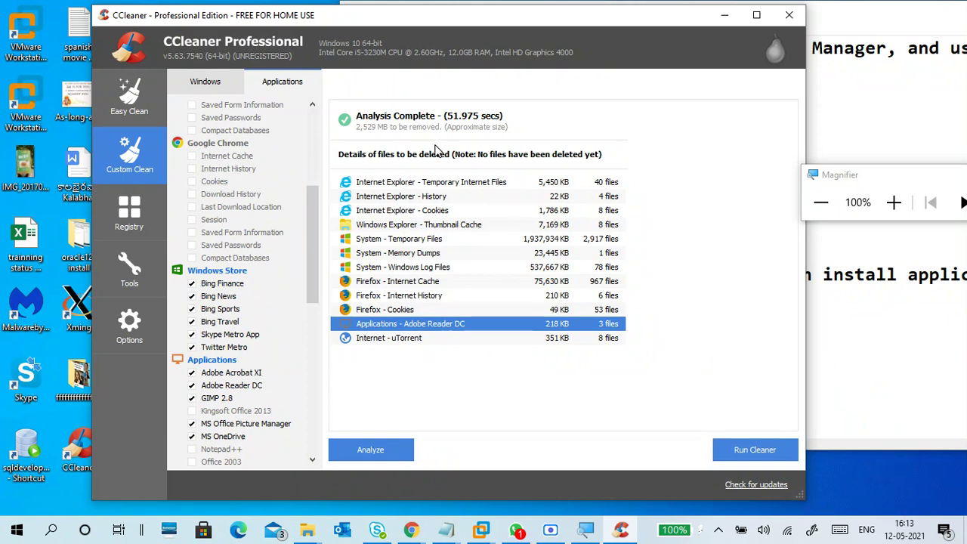
left_click_drag(311, 222, 313, 134)
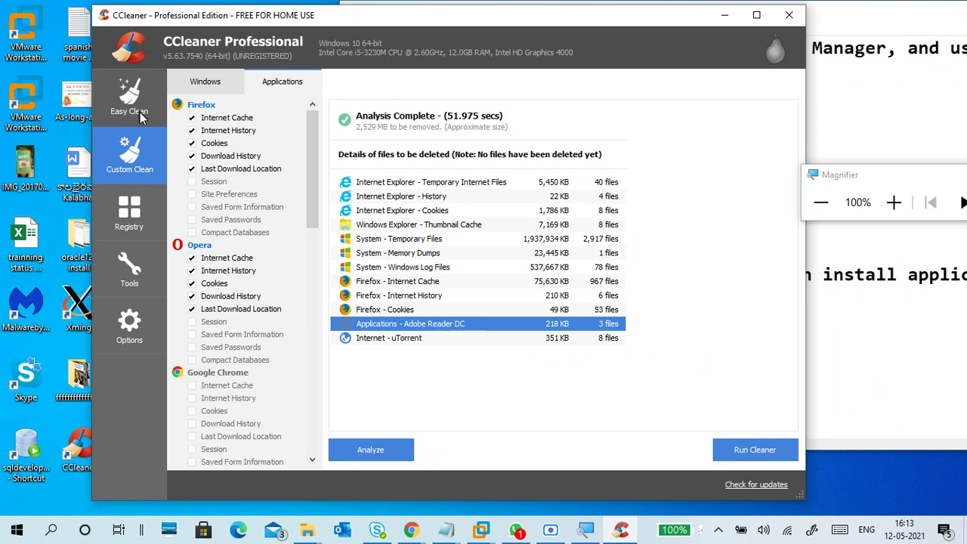
Run the cleaner on the analyzed files, confirming their deletion, and review the Windows cleaning options during the process
left_click(755, 449)
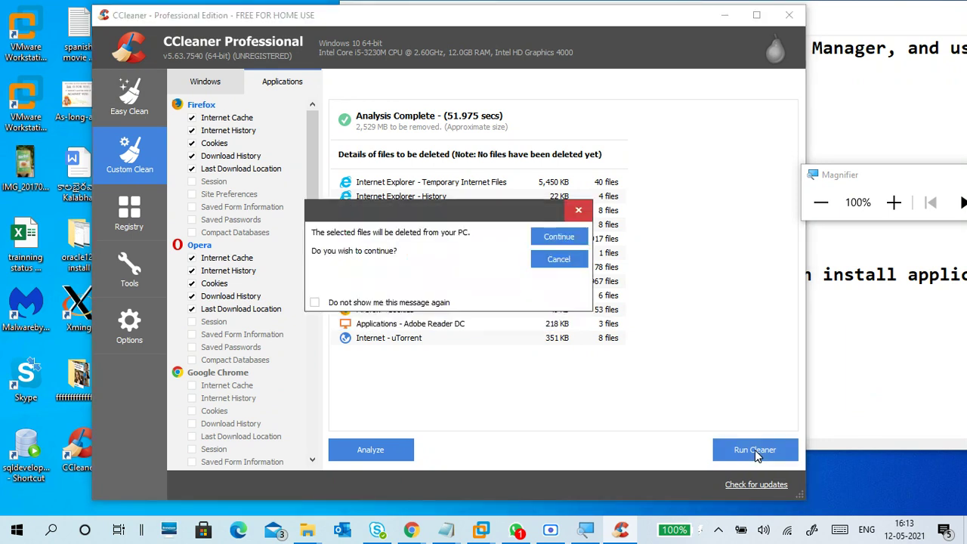
left_click(552, 237)
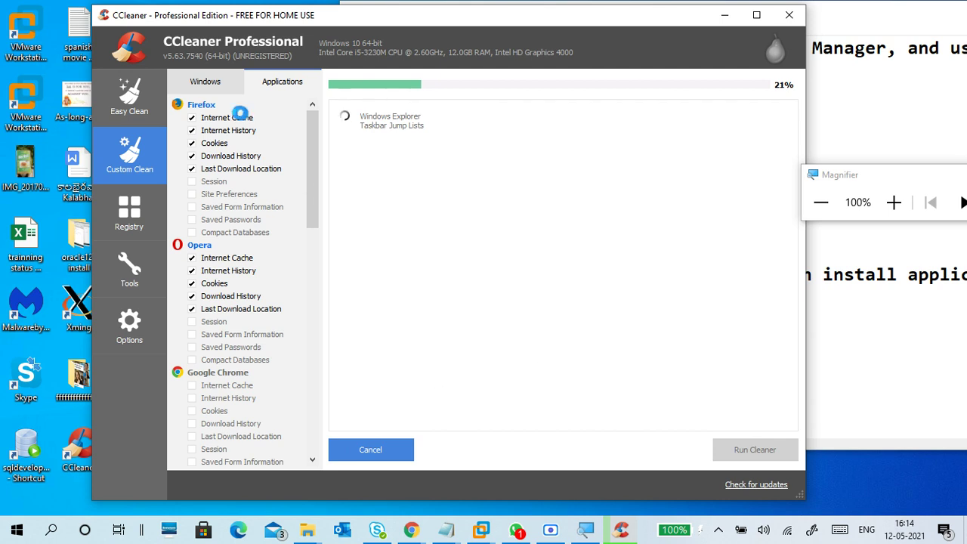
left_click(212, 86)
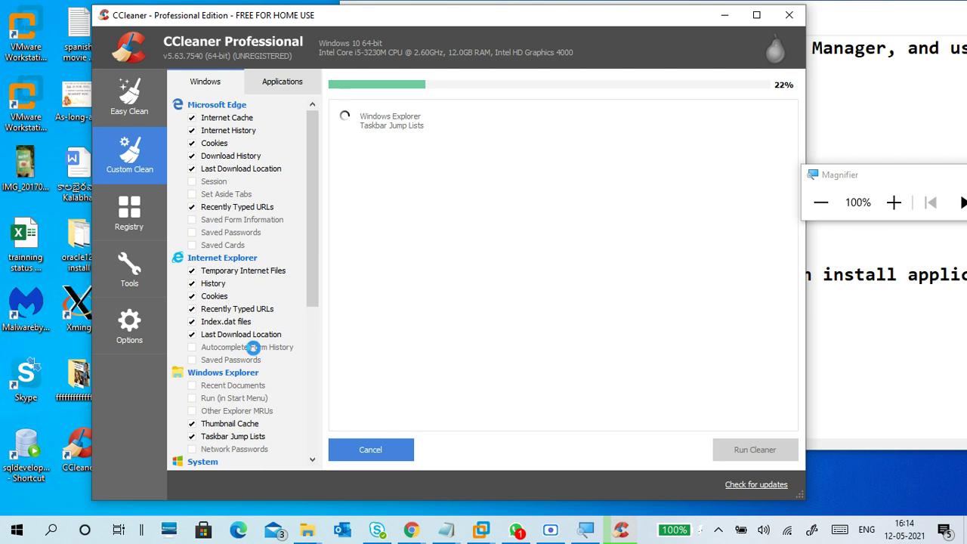
left_click_drag(318, 196, 315, 352)
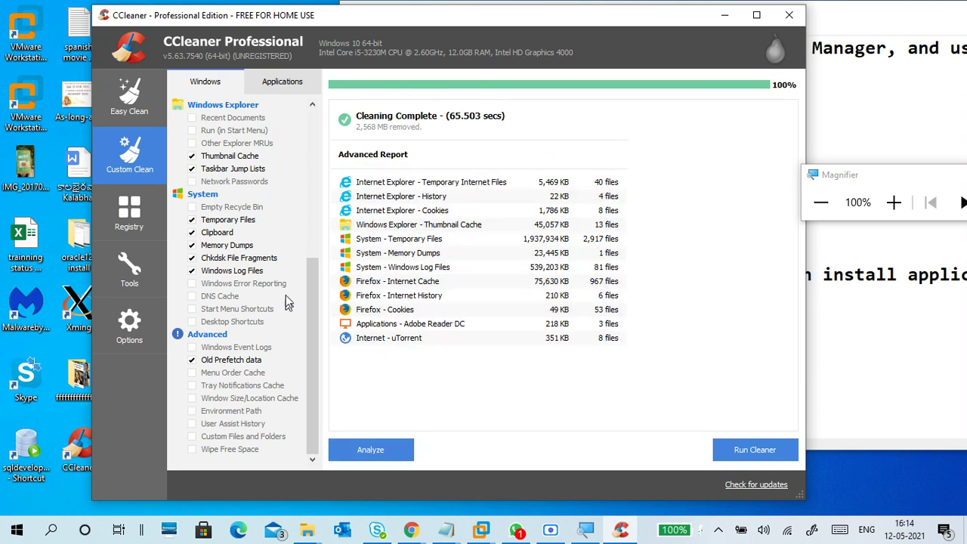
View CCleaner's tools, then close its window and exit its background process
left_click(129, 269)
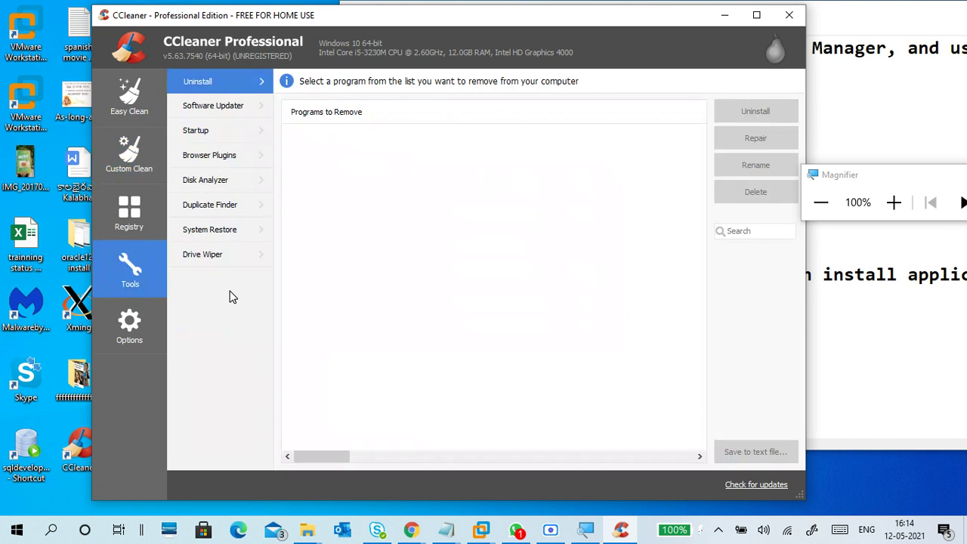
left_click(791, 17)
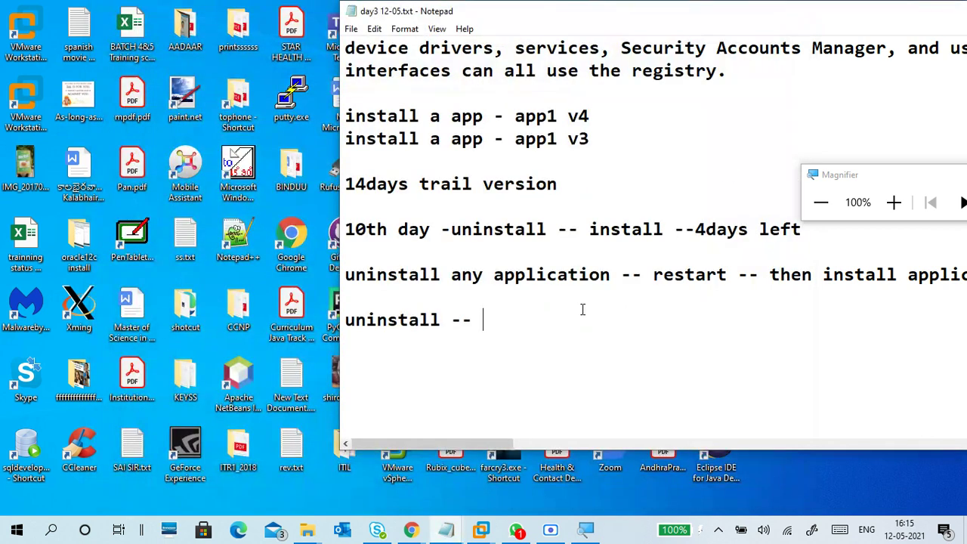
left_click(718, 529)
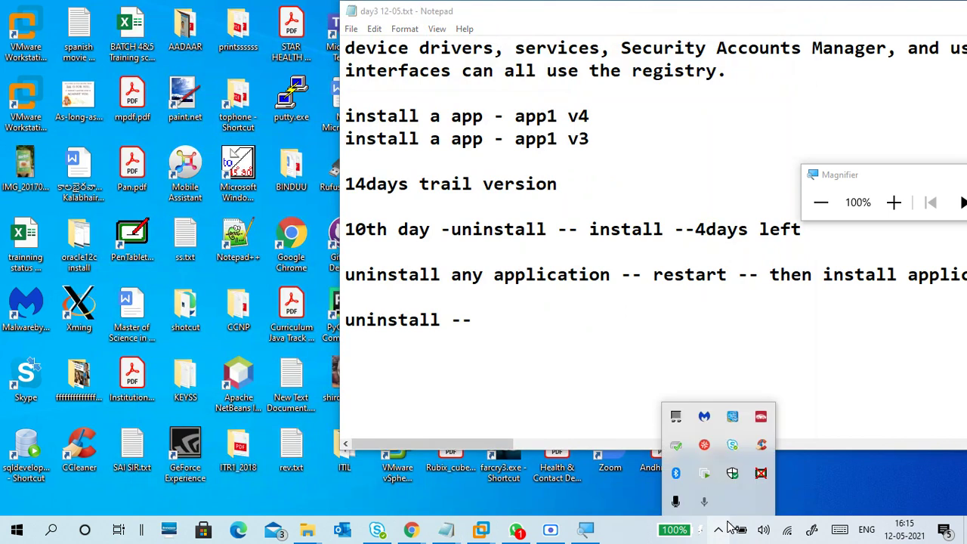
right_click(761, 446)
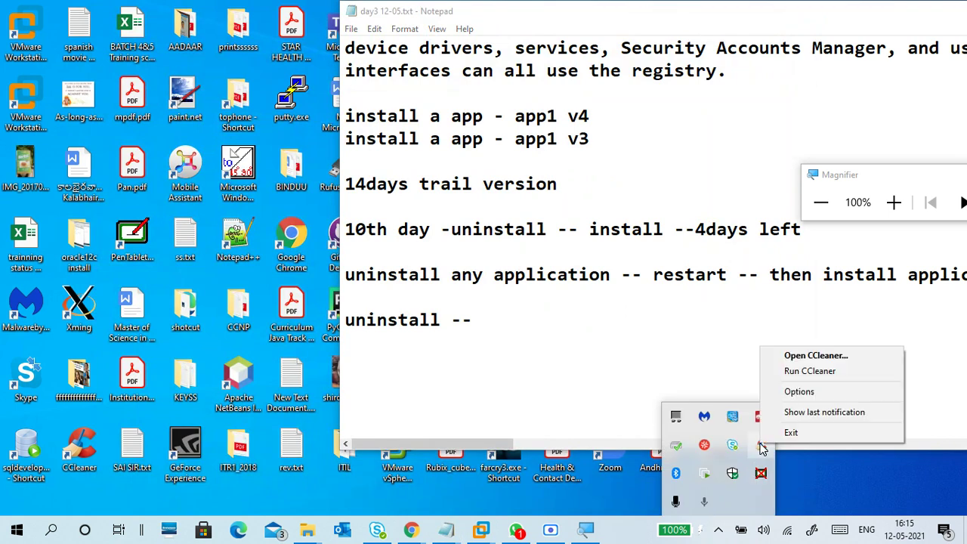
left_click(799, 437)
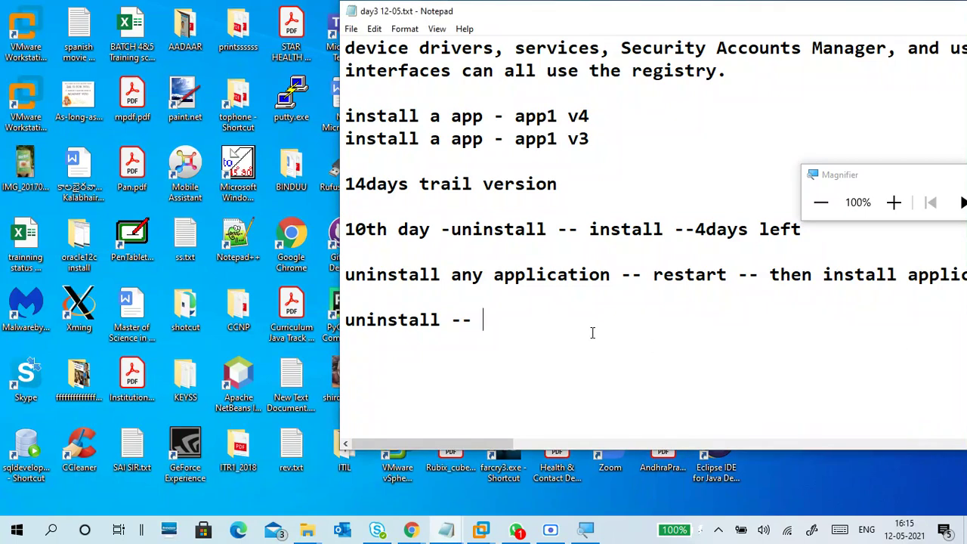
left_click(12, 310)
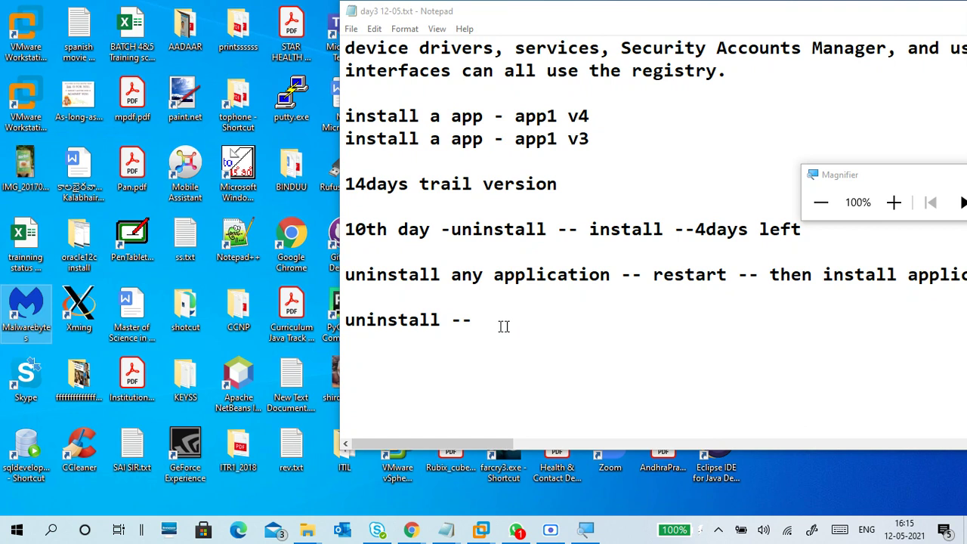
scroll(506, 321, "down", 2)
left_click(497, 252)
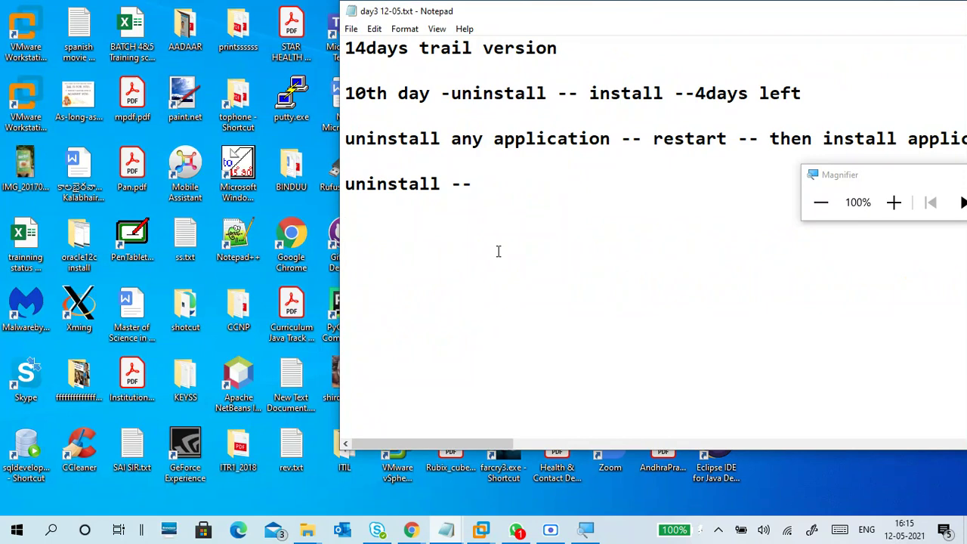
key("BackSpace")
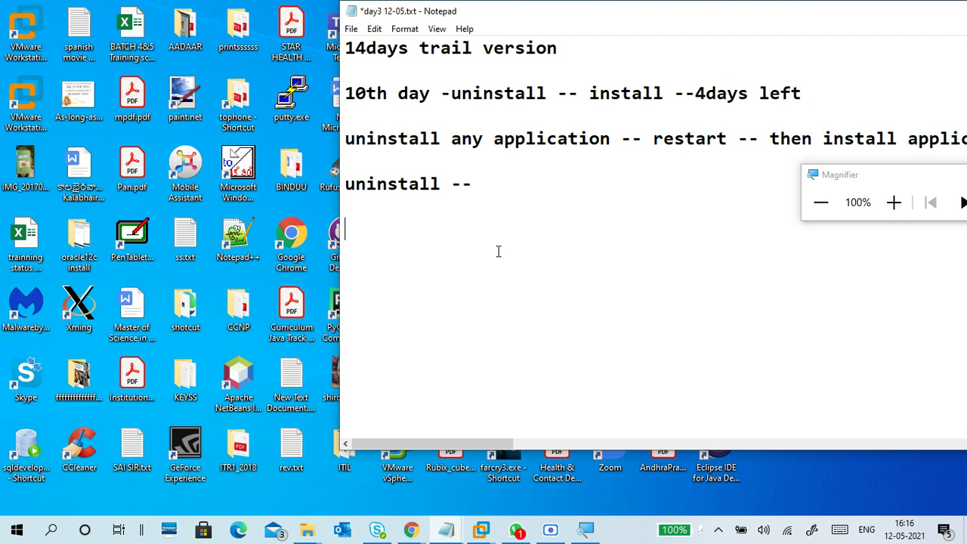
type("asl")
key("BackSpace")
key("BackSpace")
key("BackSpace")
type("f 21")
key("BackSpace")
key("BackSpace")
key("BackSpace")
key("BackSpace")
key("BackSpace")
Switch to Chrome, open YouTube in a new tab, and show the account's notifications
left_click(411, 531)
left_click(270, 421)
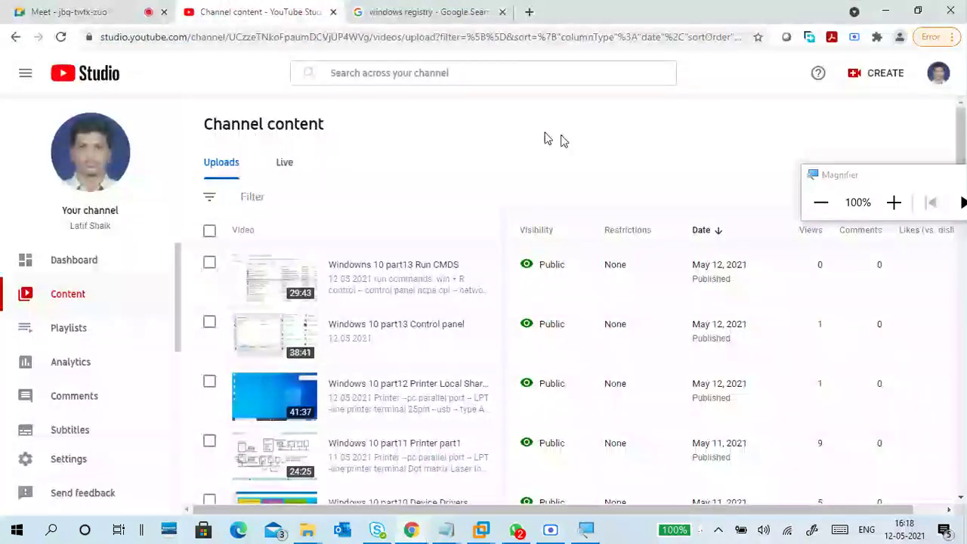
left_click(529, 11)
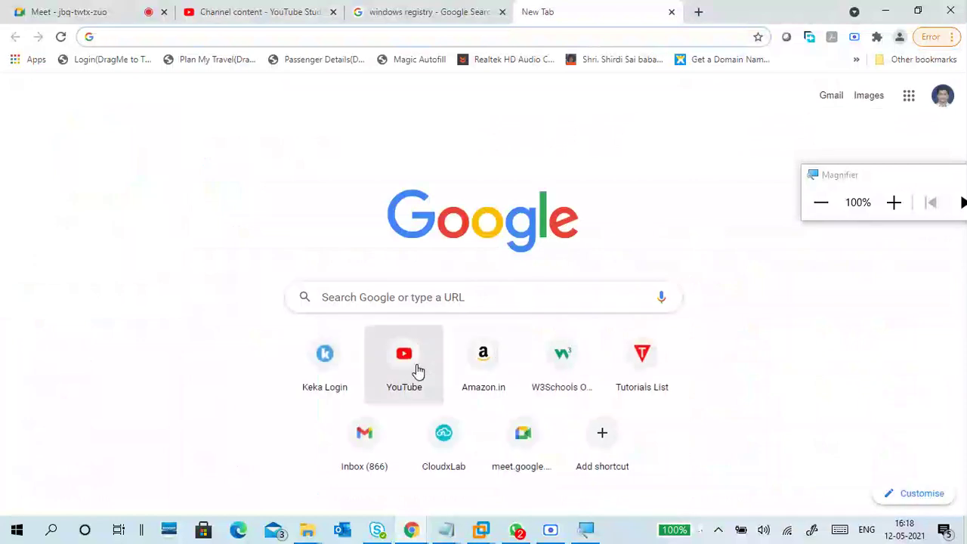
left_click(416, 359)
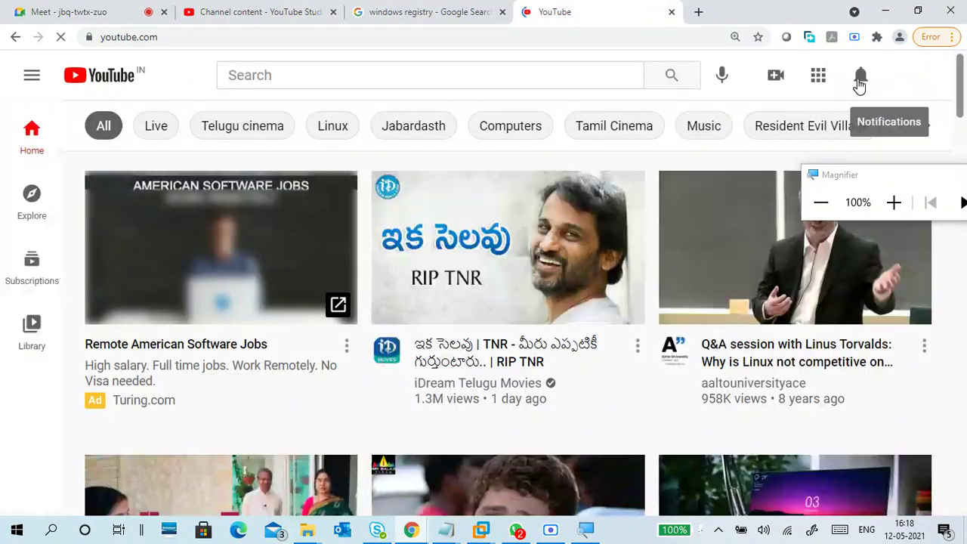
left_click(861, 80)
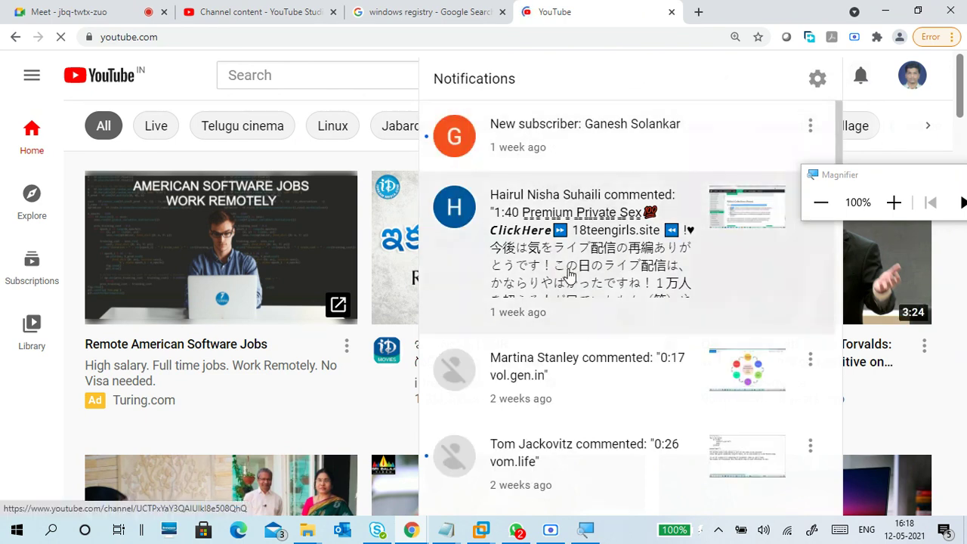
Examine the list of YouTube comment notifications for suspicious links, then minimize the browser
scroll(563, 367, "down", 3)
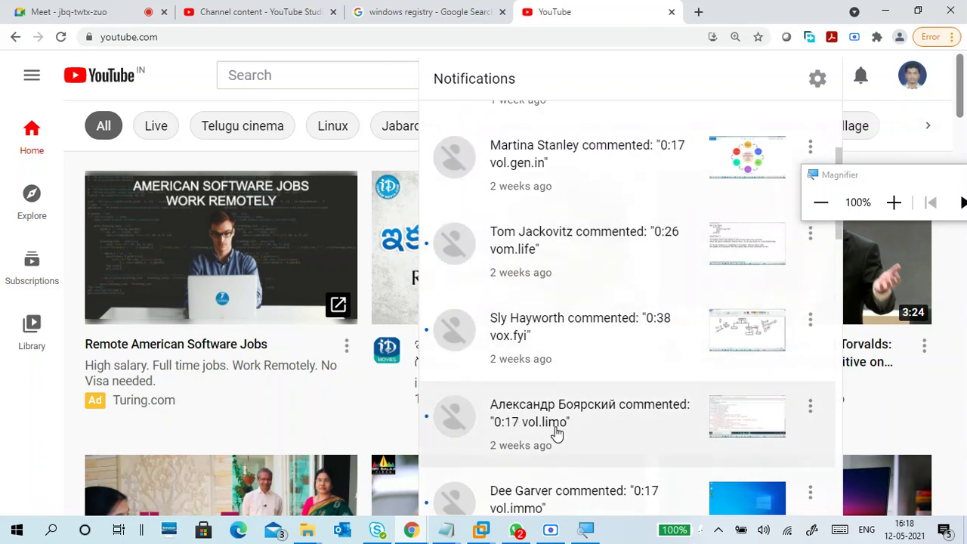
scroll(563, 340, "down", 5)
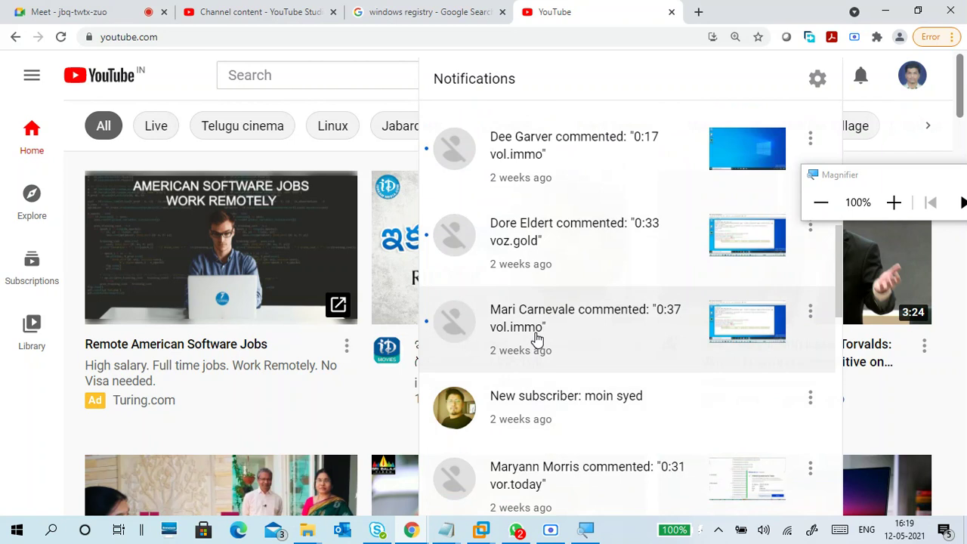
scroll(541, 332, "down", 5)
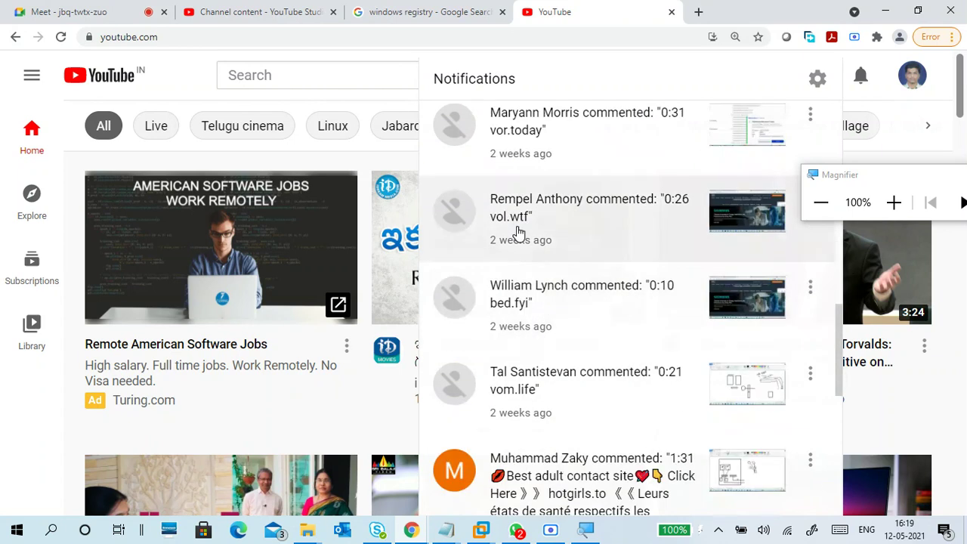
scroll(550, 358, "down", 4)
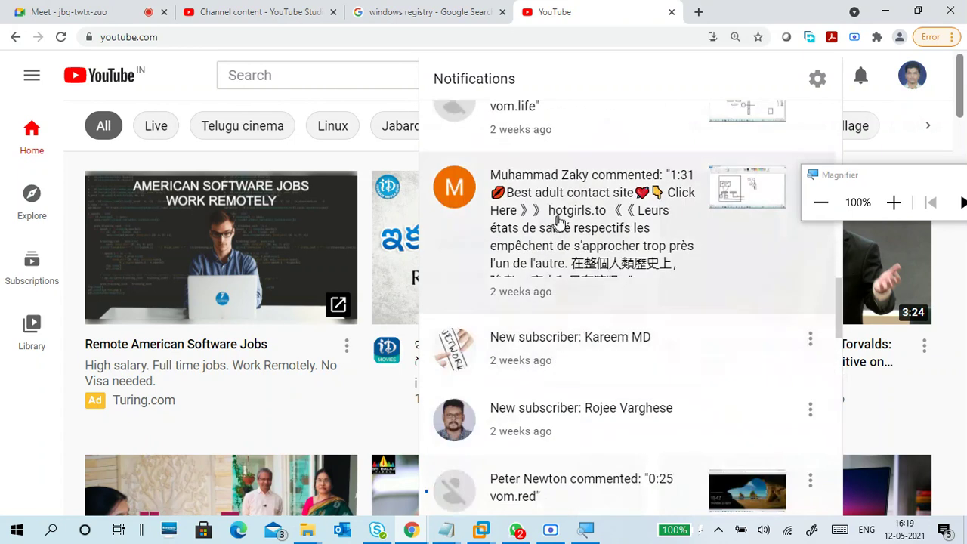
scroll(529, 317, "down", 5)
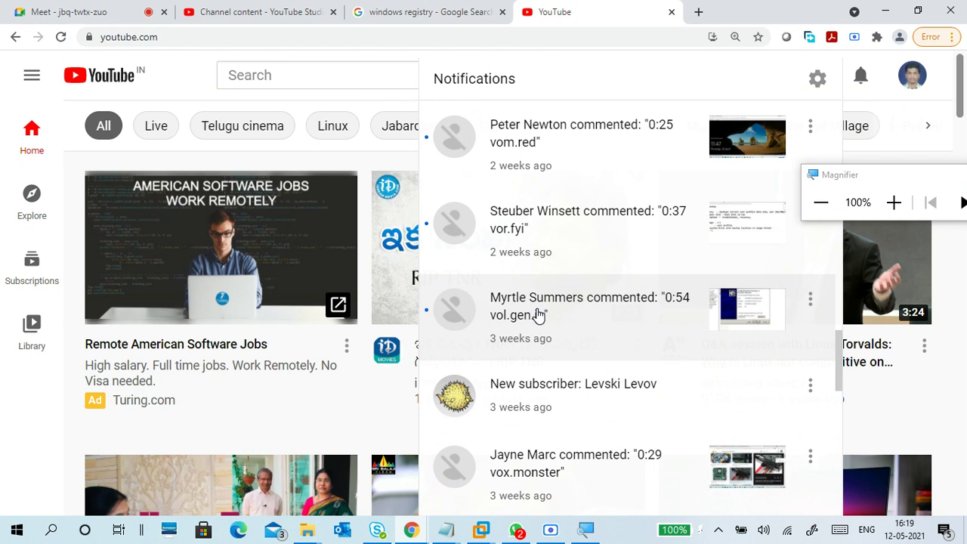
scroll(538, 315, "down", 4)
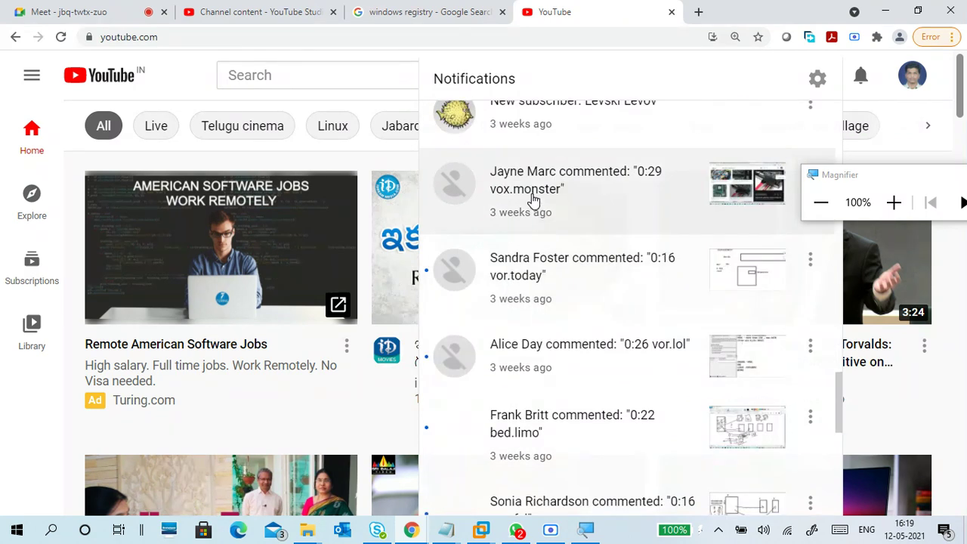
scroll(537, 313, "down", 3)
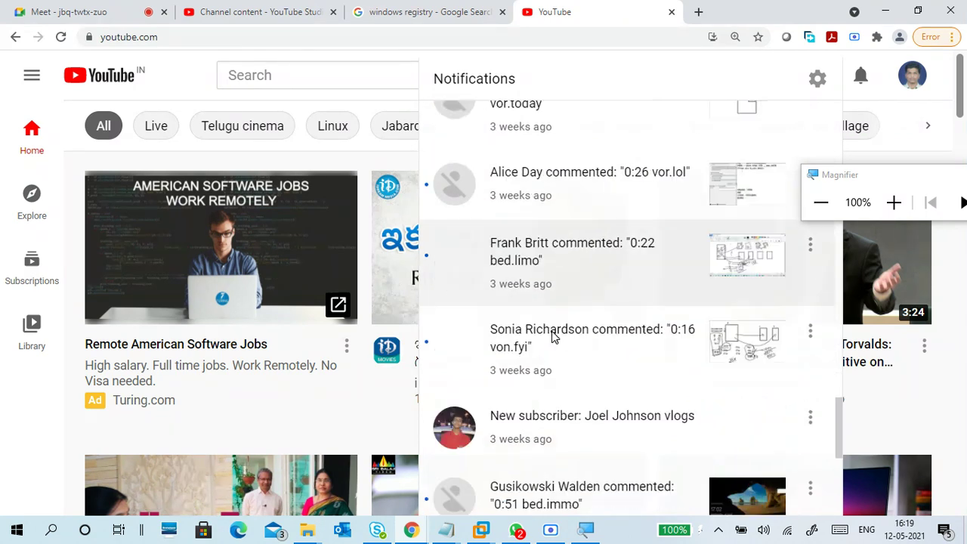
scroll(557, 348, "down", 2)
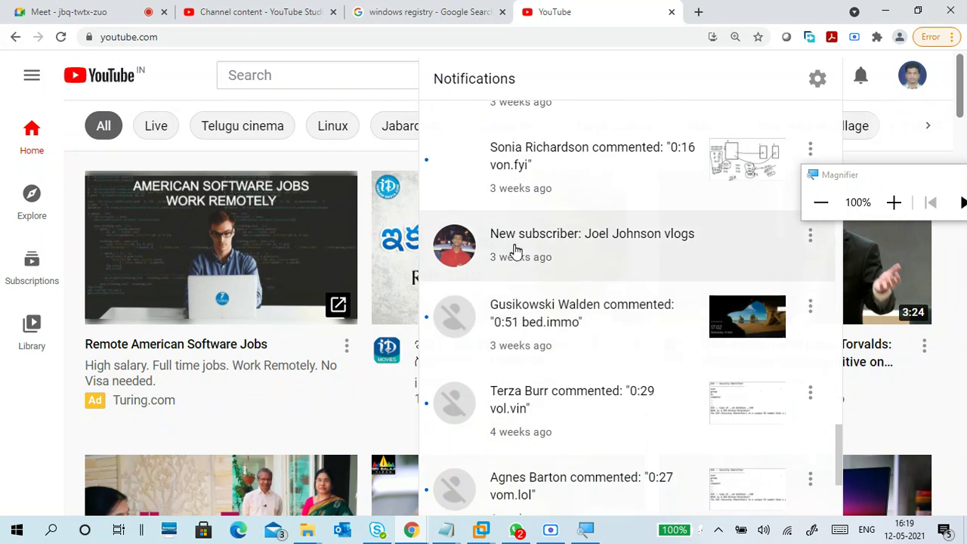
scroll(548, 333, "down", 3)
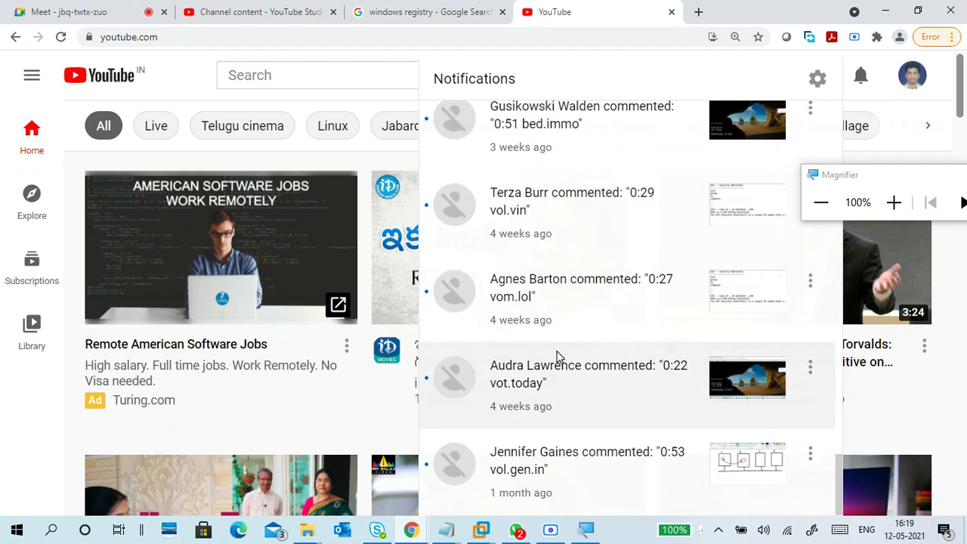
scroll(564, 301, "up", 15)
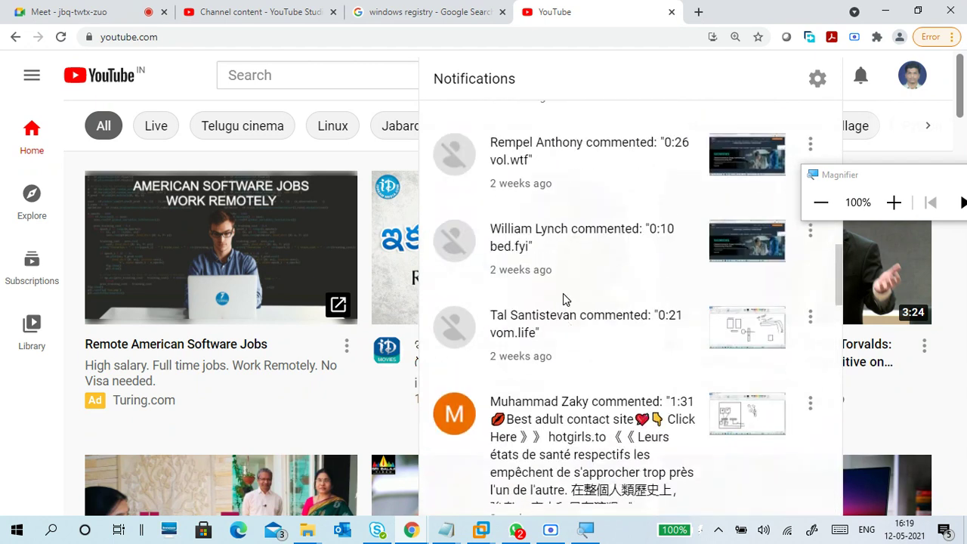
scroll(565, 300, "up", 5)
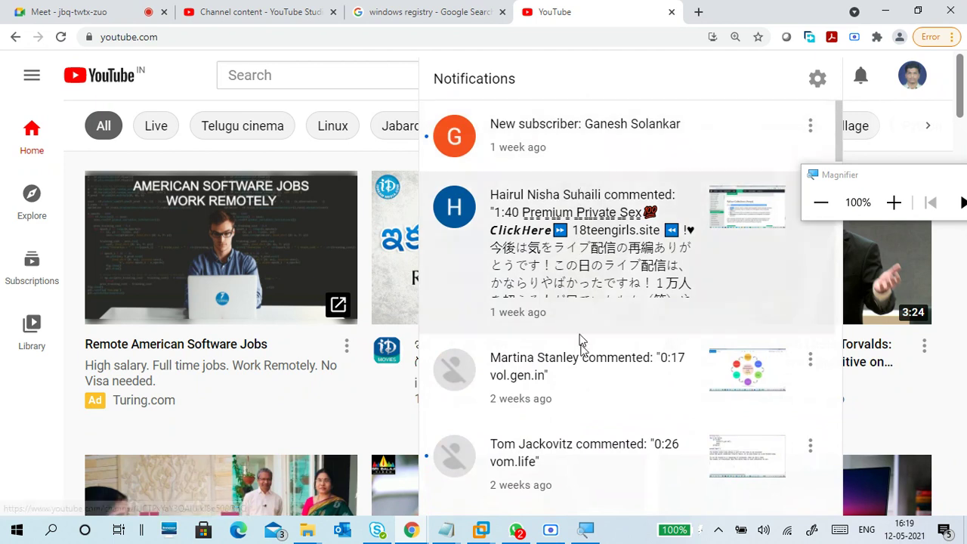
scroll(580, 344, "down", 5)
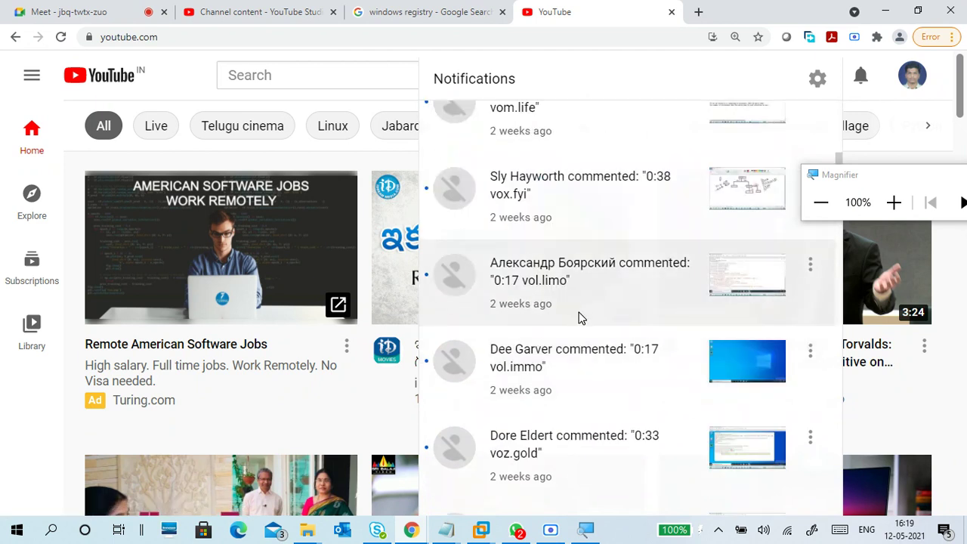
scroll(580, 318, "down", 3)
scroll(580, 317, "down", 4)
scroll(580, 318, "down", 5)
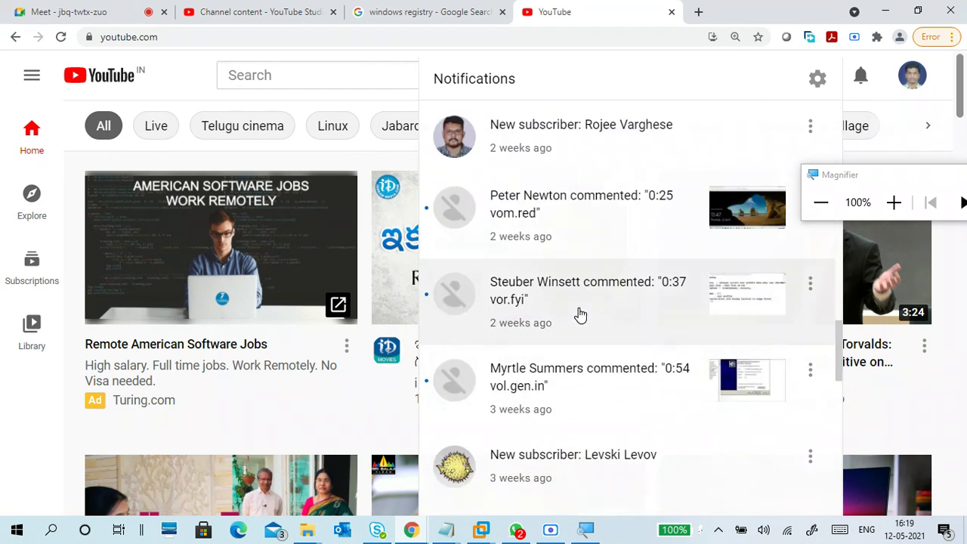
scroll(580, 315, "down", 5)
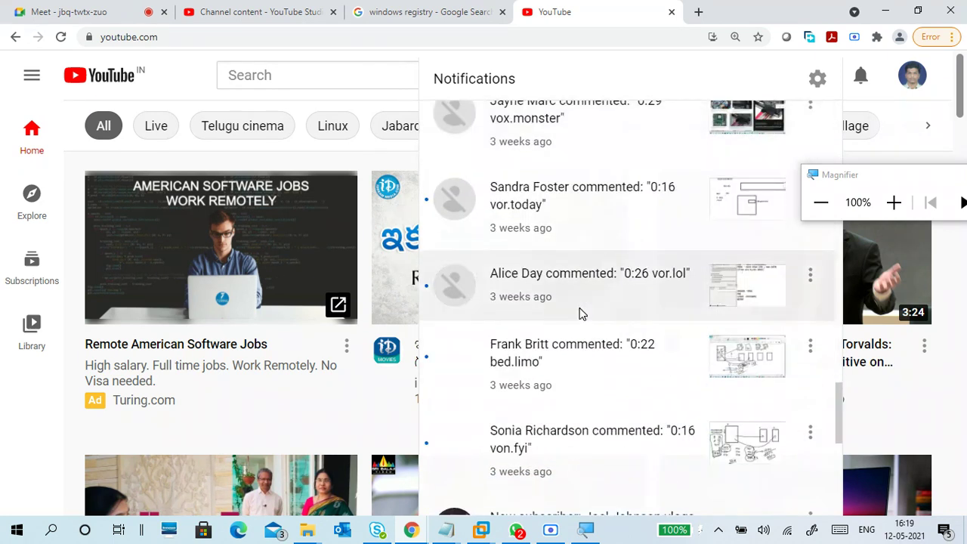
scroll(580, 315, "down", 7)
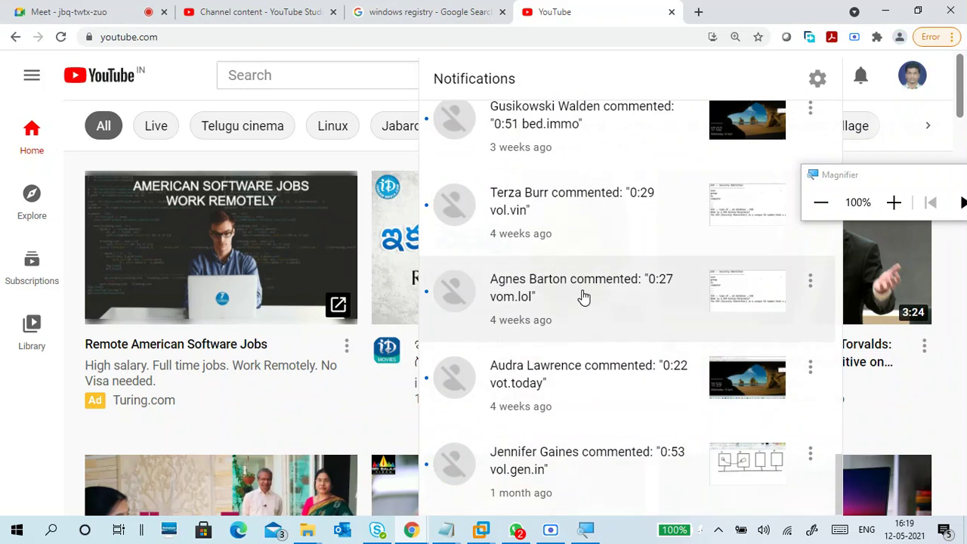
scroll(583, 296, "up", 3)
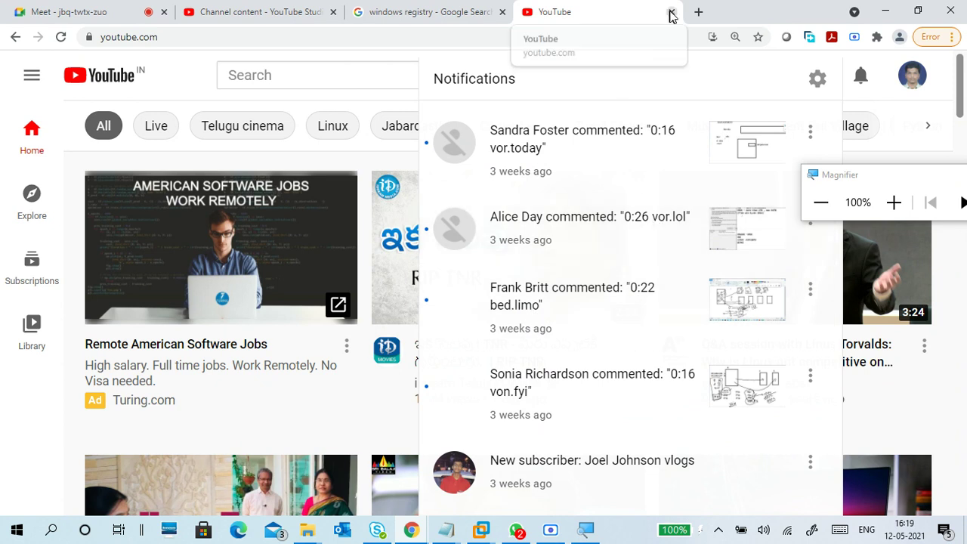
left_click(483, 12)
left_click(556, 12)
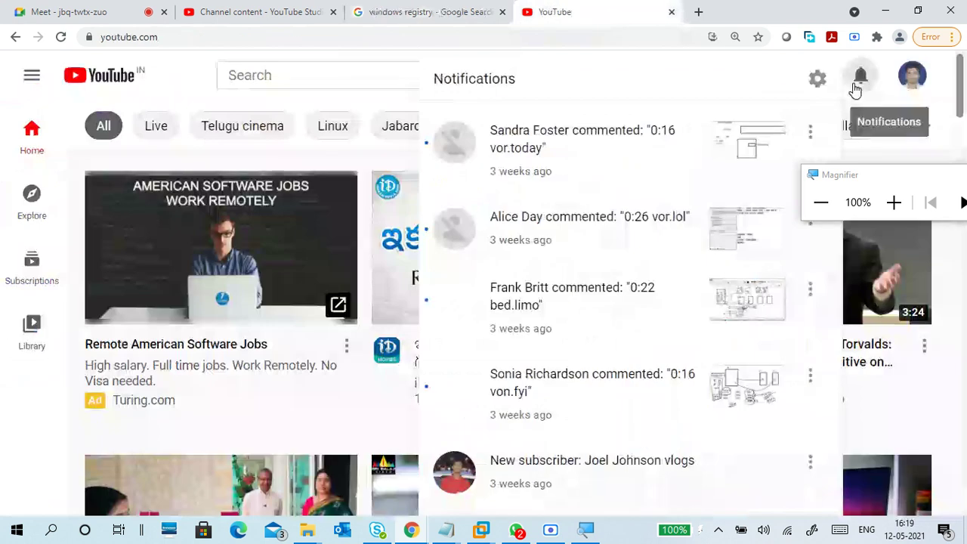
left_click(861, 76)
left_click(884, 11)
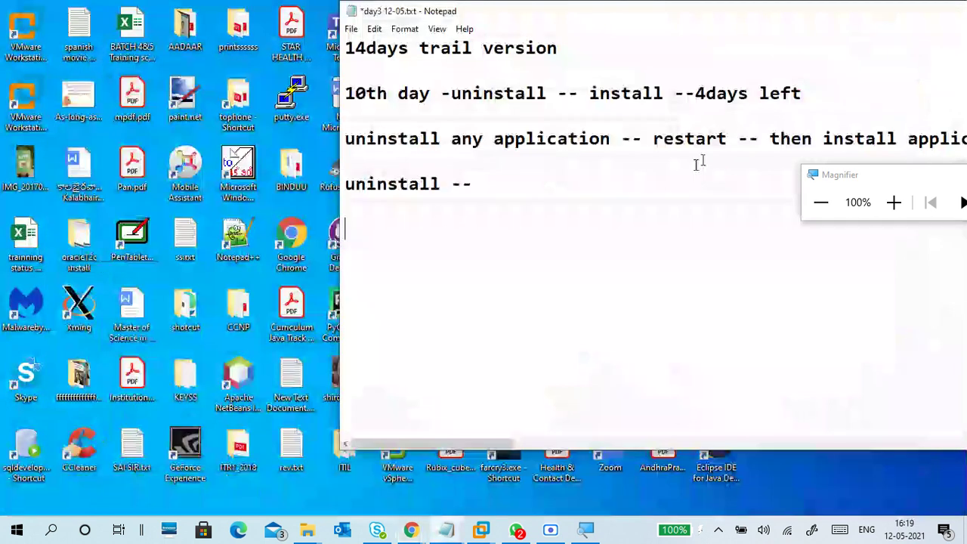
Add the note lines "spyware malware trojen" and "--registry -- hooks" below the uninstall line, followed by a blank line
left_click(519, 218)
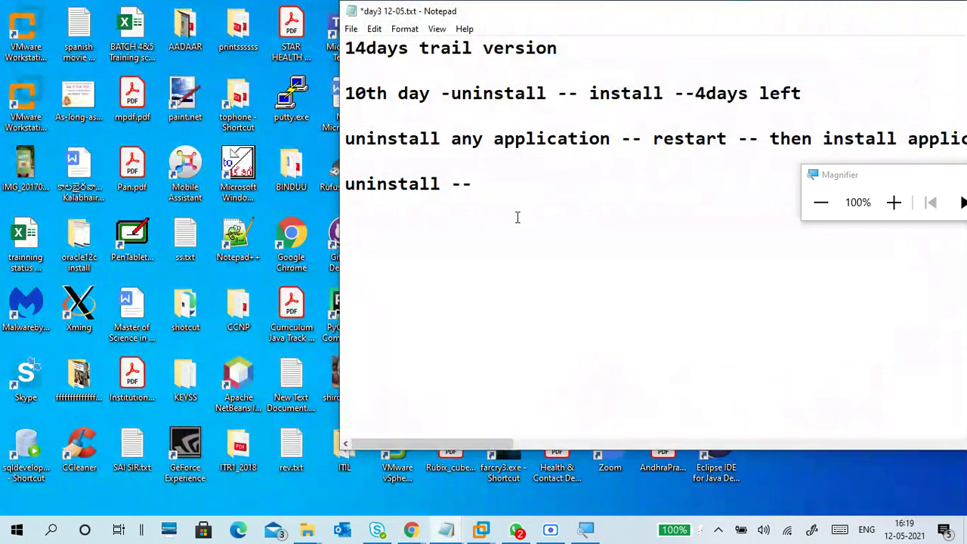
left_click(519, 223)
type("spywa")
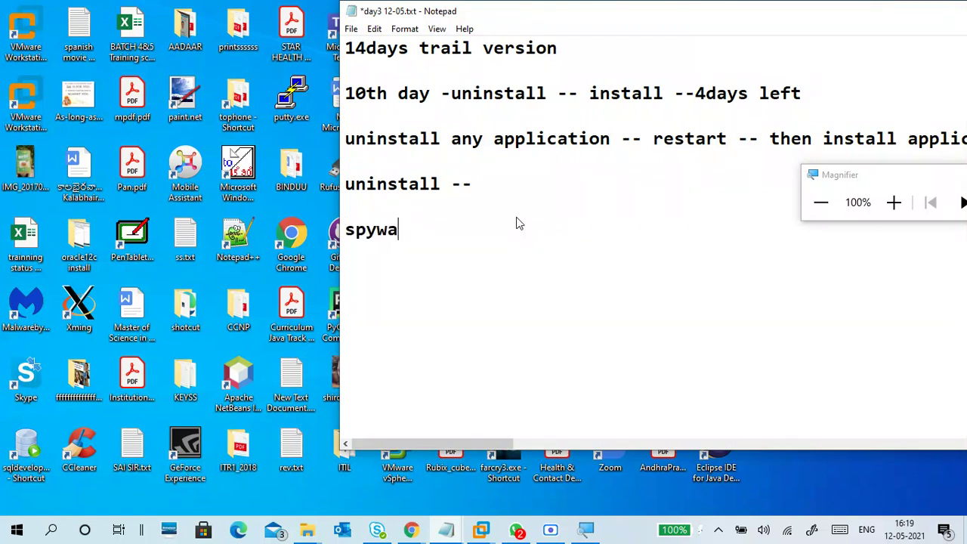
type("re malwar")
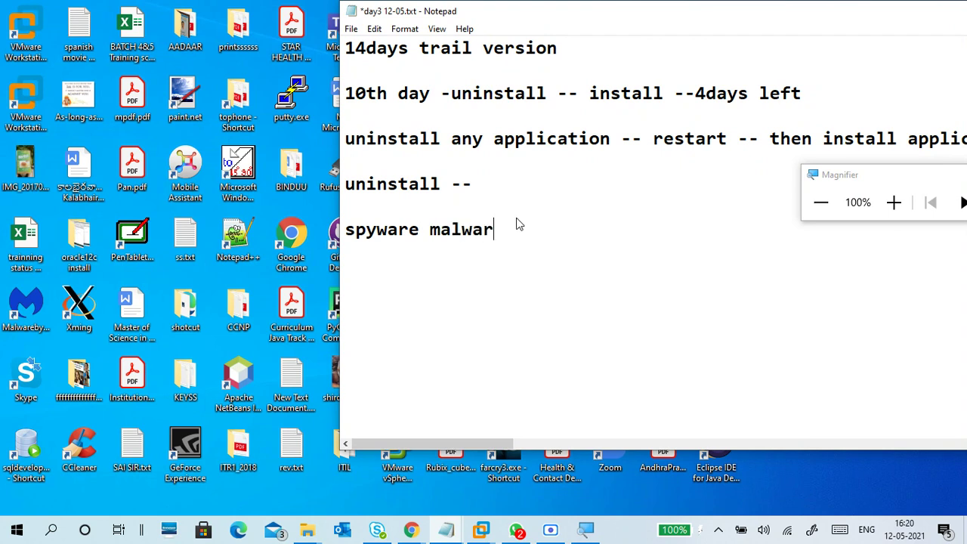
type("e trojen")
key("Return")
key("Return")
type("--registry")
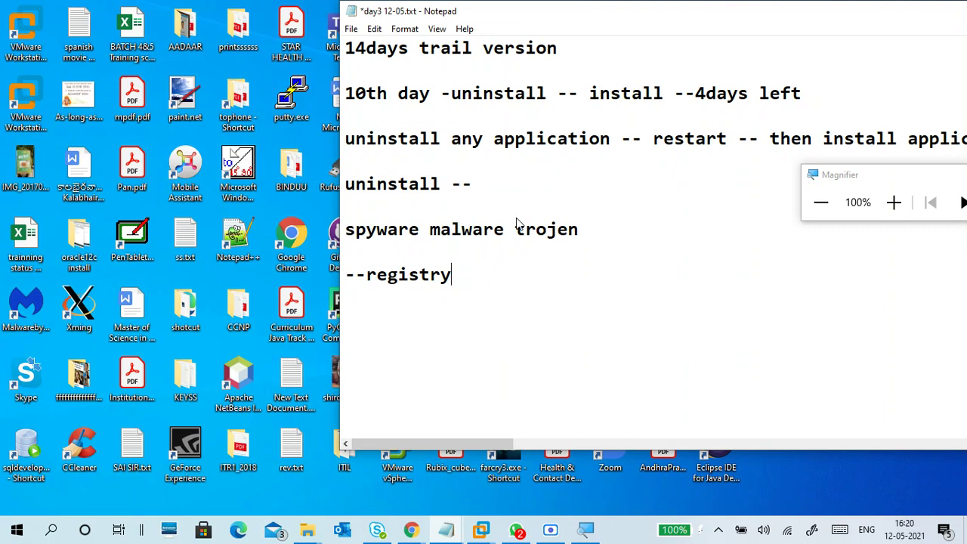
type("-- hooks")
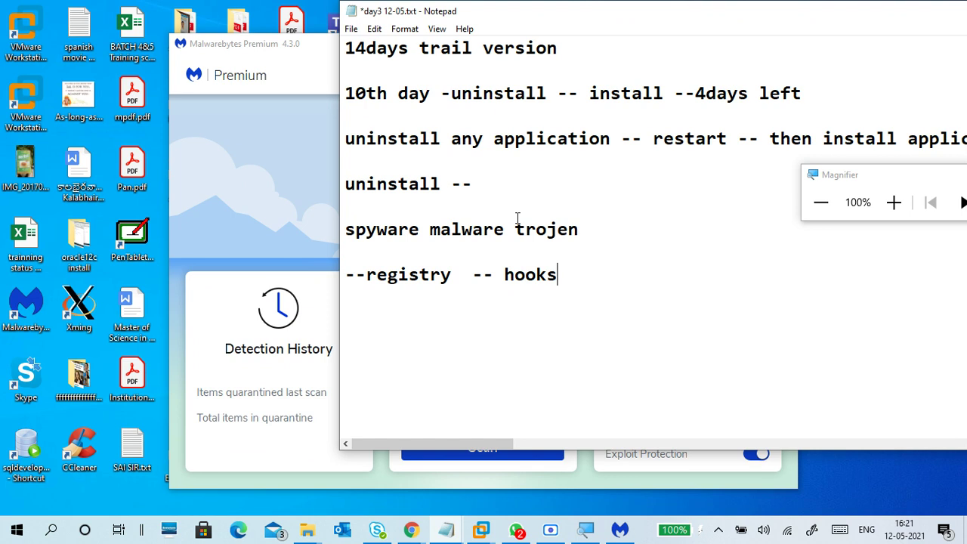
key("Return")
key("Return")
Switch to Malwarebytes, start a threat scan, and cancel the running scan
left_click(312, 53)
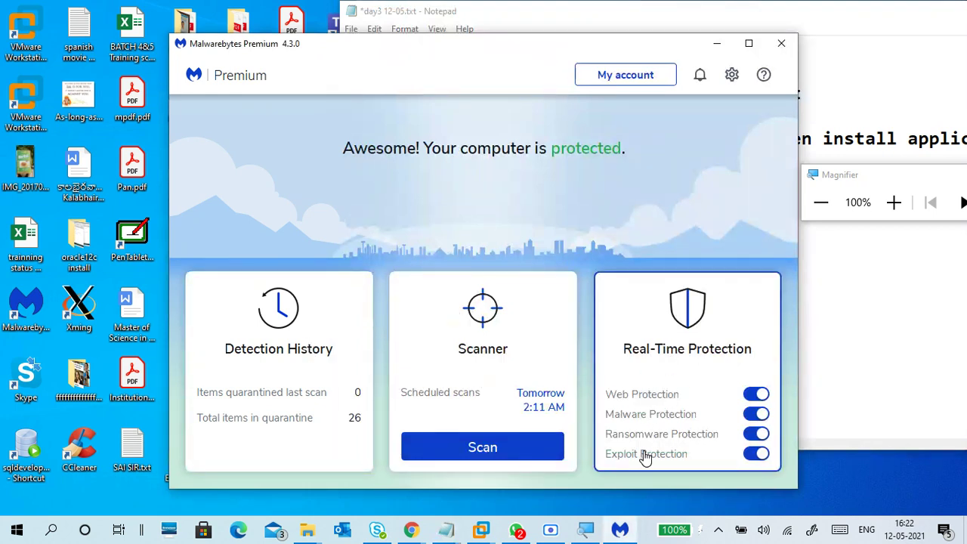
left_click(504, 450)
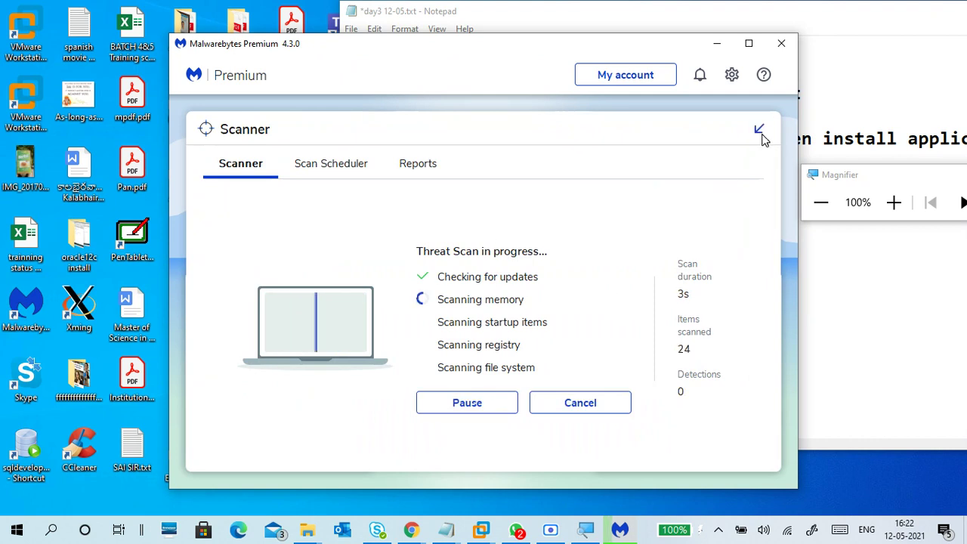
left_click(564, 408)
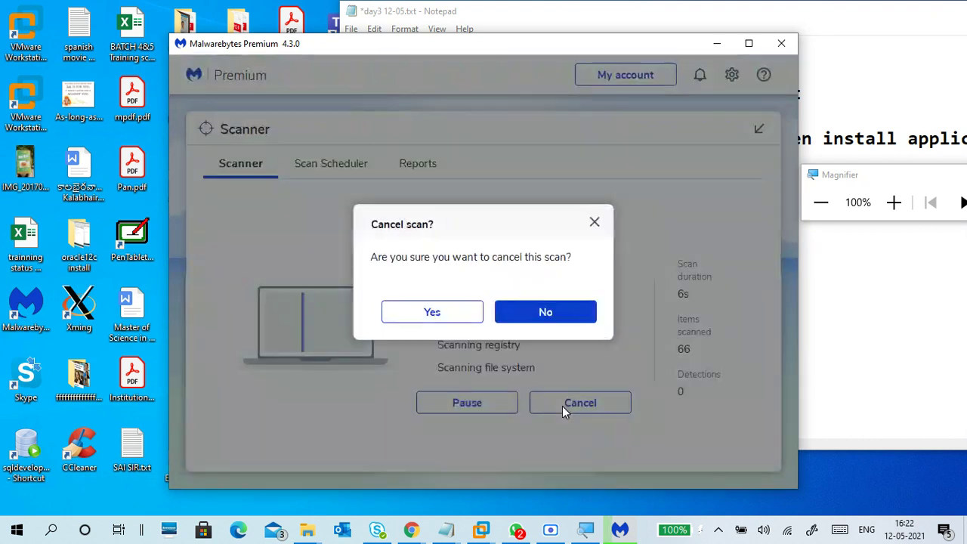
left_click(442, 319)
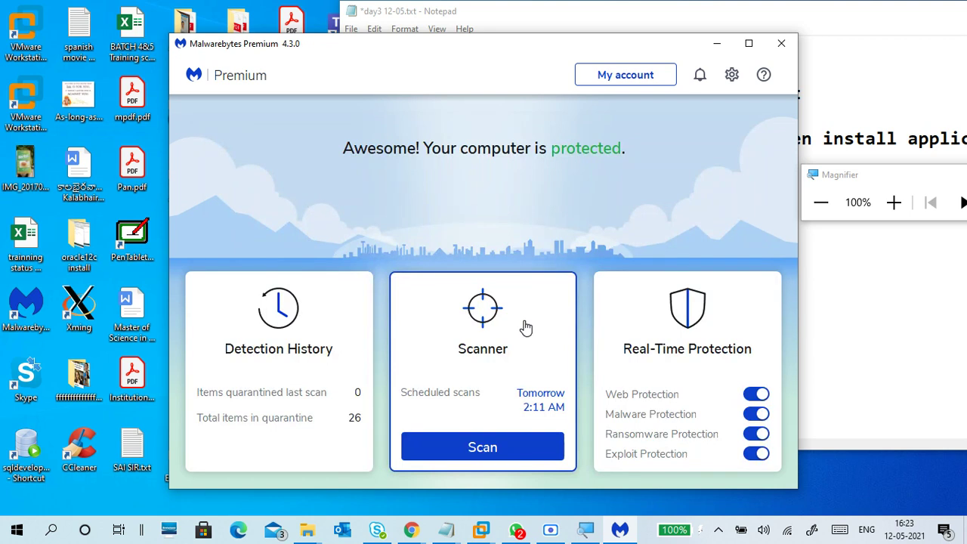
Magnify the screen one level and open the custom scan configuration from the advanced scanners
left_click(526, 327)
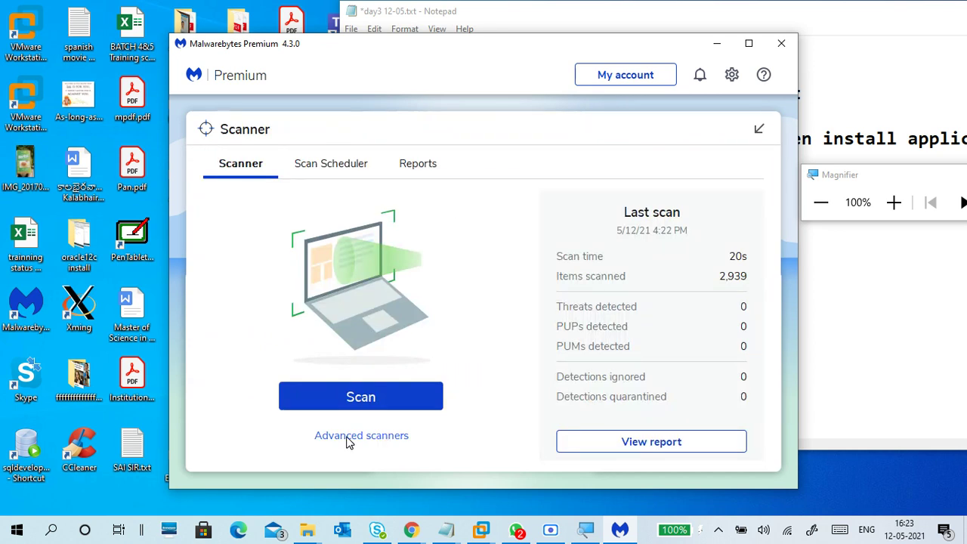
left_click(893, 202)
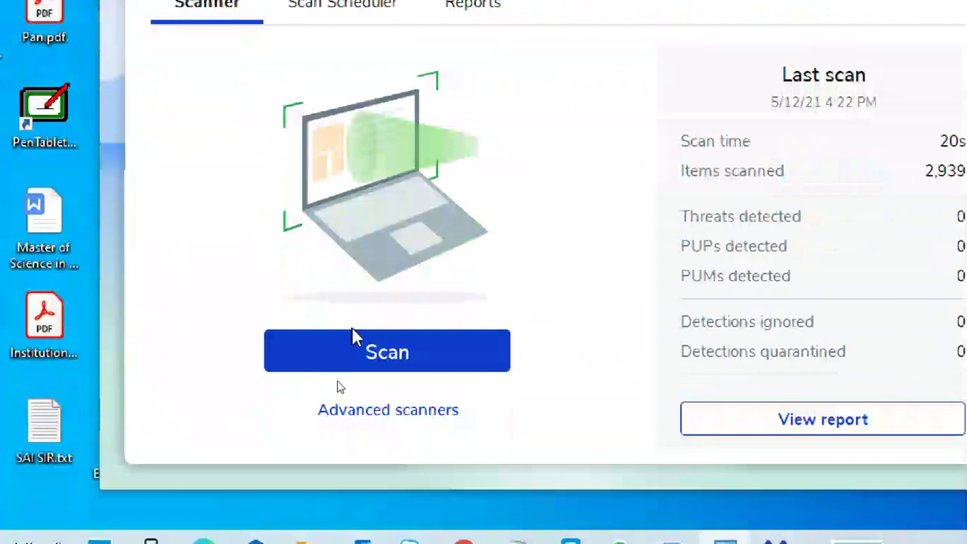
left_click(391, 411)
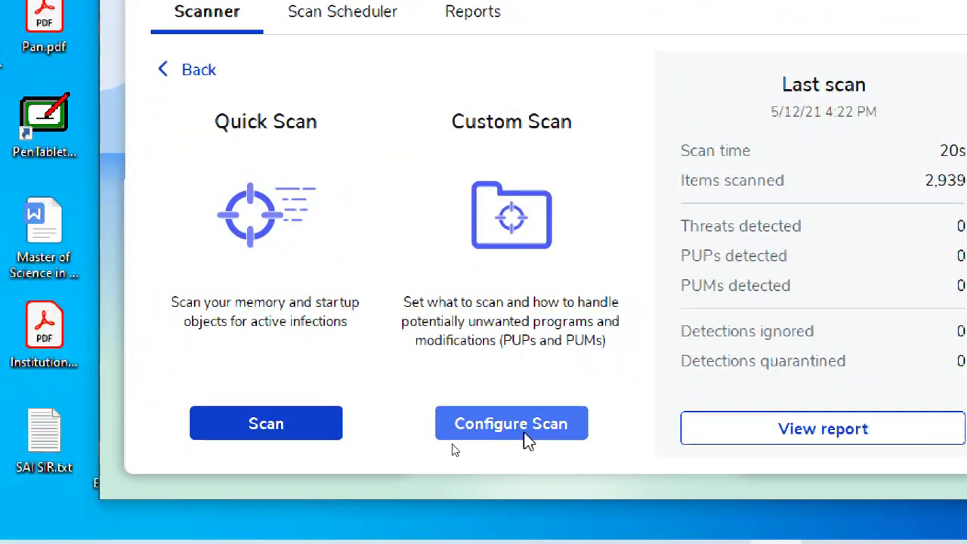
left_click(461, 426)
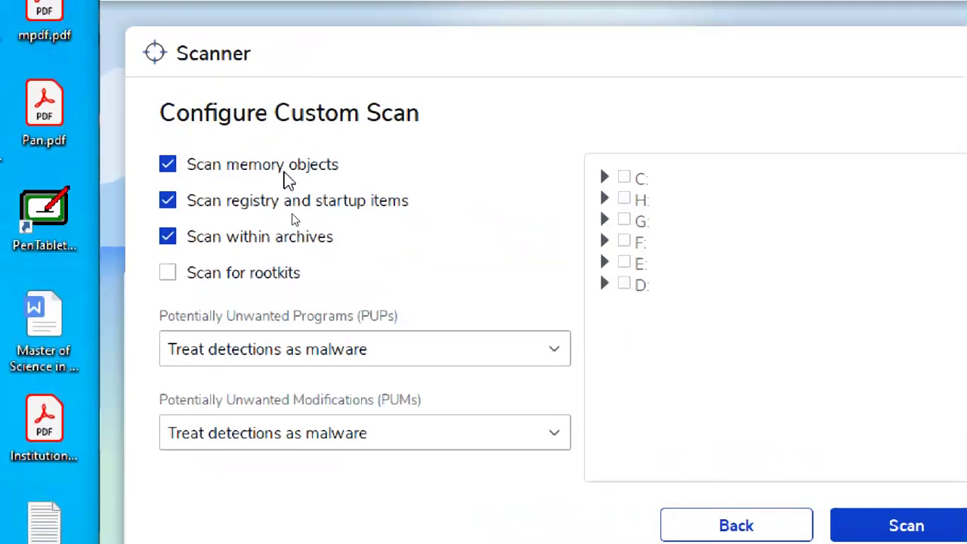
Reduce the custom scan to registry and startup items only, and restore memory object and archive scanning
left_click(268, 247)
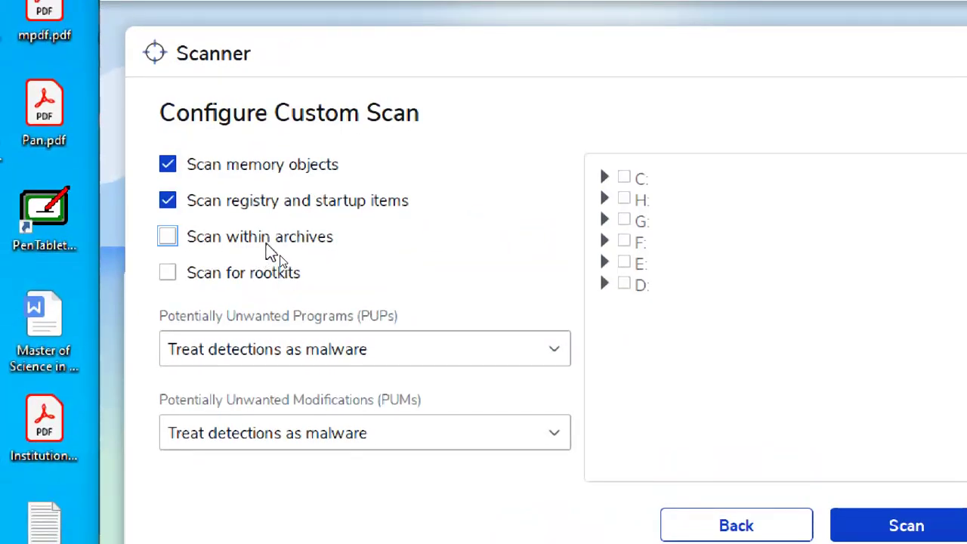
left_click(269, 164)
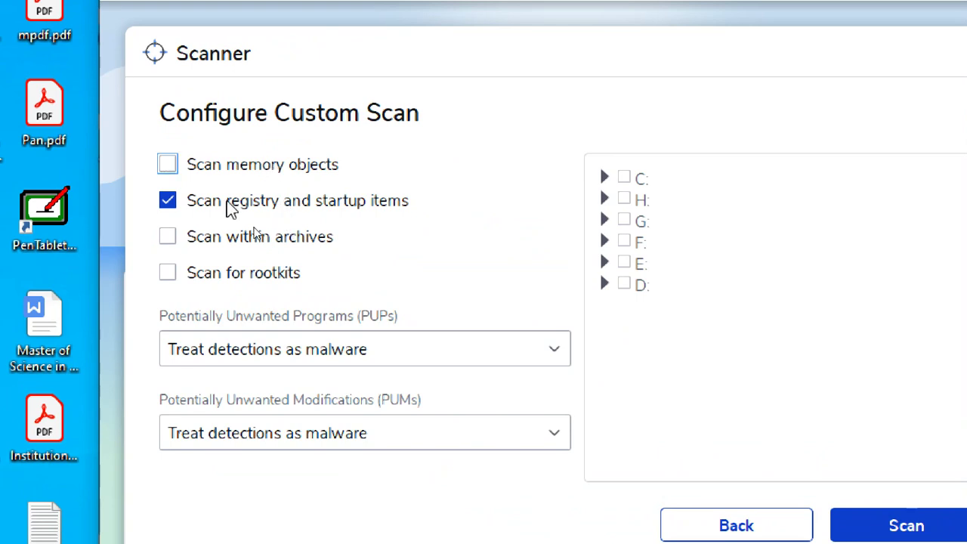
left_click(265, 204)
left_click(257, 204)
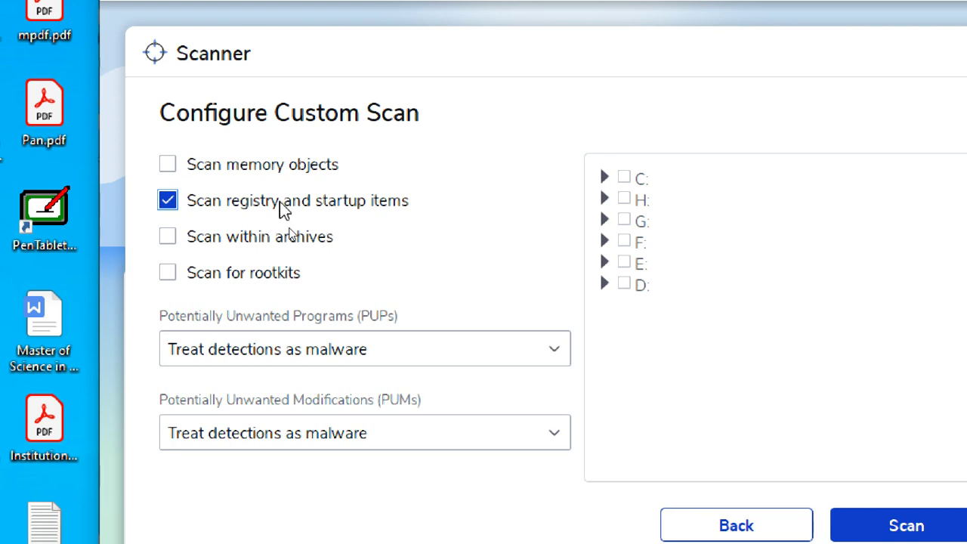
left_click(272, 165)
left_click(291, 236)
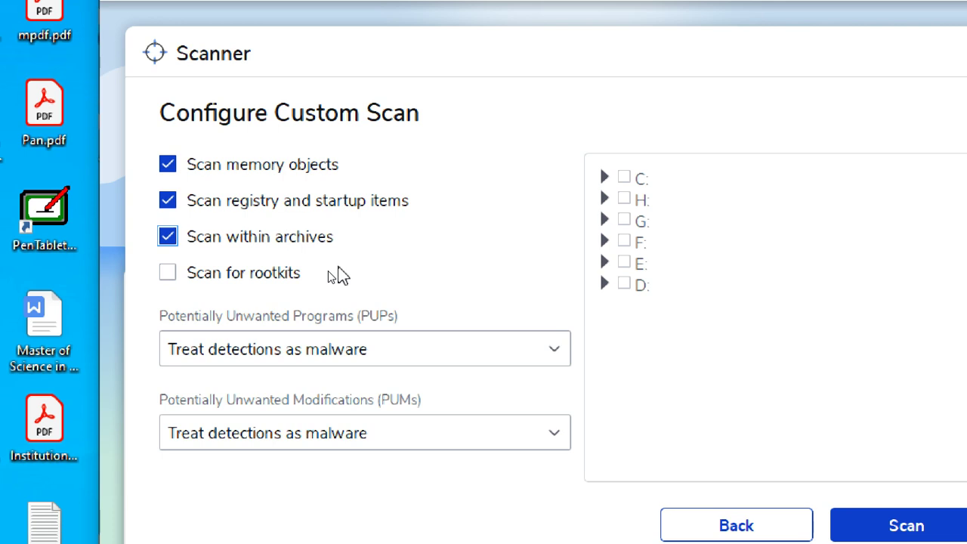
Turn off memory object and archive scanning, keep registry and startup items enabled, and check the handling choices for potentially unwanted programs
left_click(300, 169)
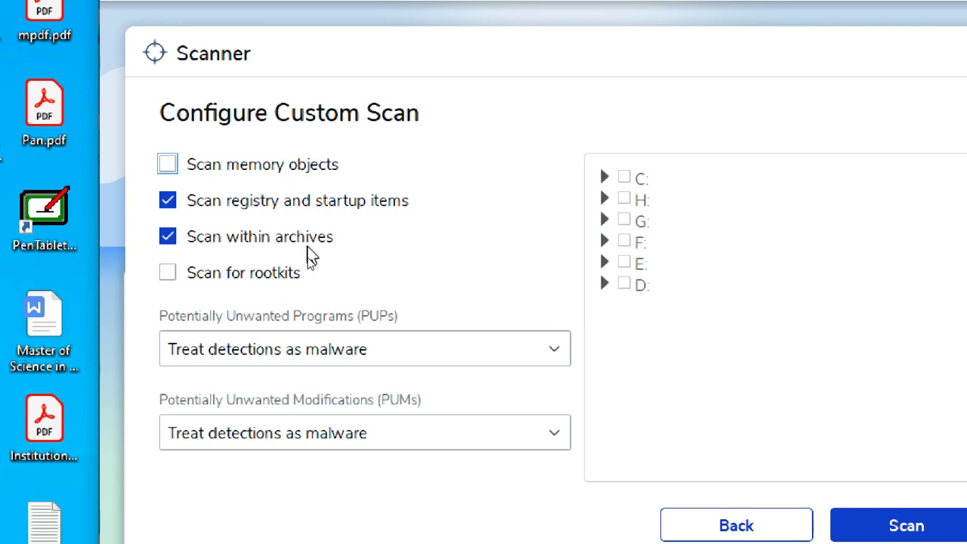
left_click(302, 240)
left_click(291, 201)
left_click(352, 211)
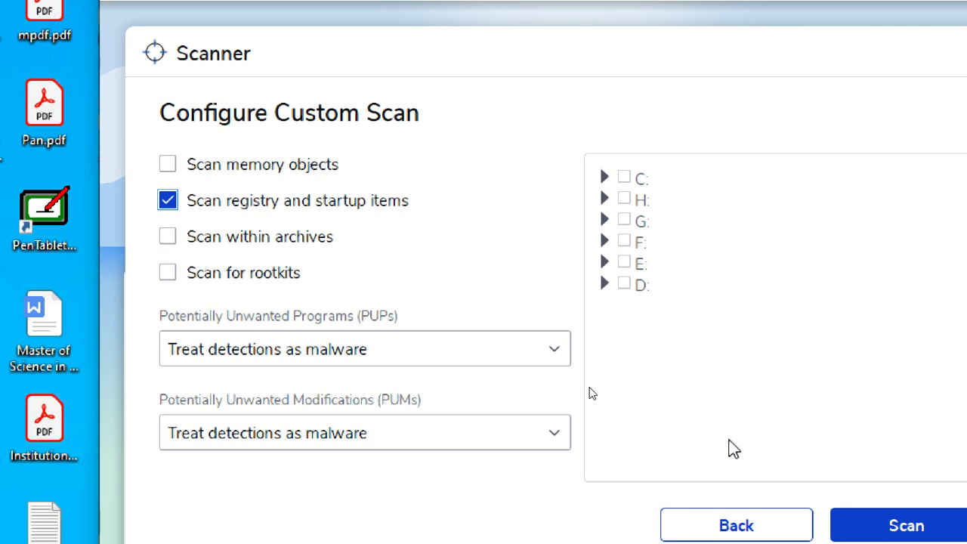
left_click(533, 356)
left_click(524, 290)
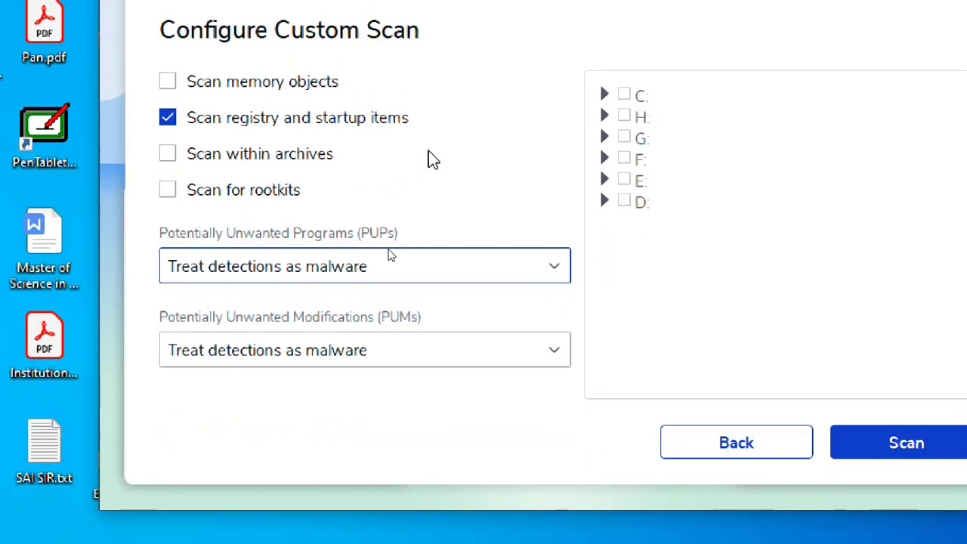
Leave the custom scan configuration without scanning, return to the main scanner page, and minimize Malwarebytes
left_click(752, 453)
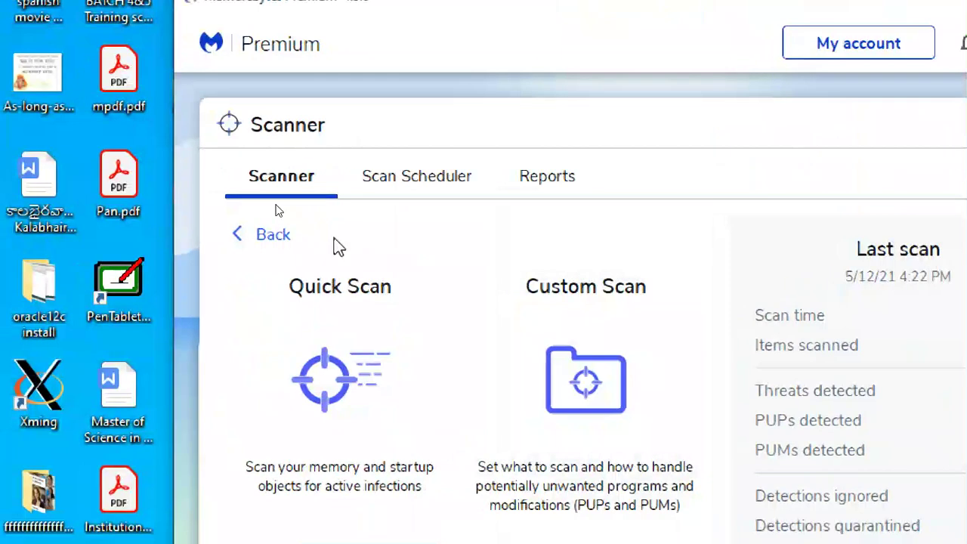
left_click(278, 235)
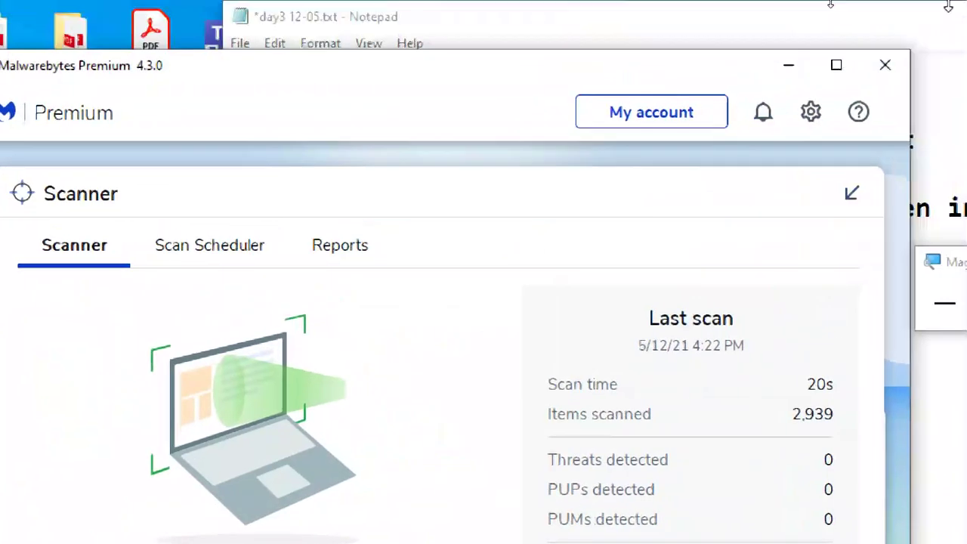
left_click(824, 63)
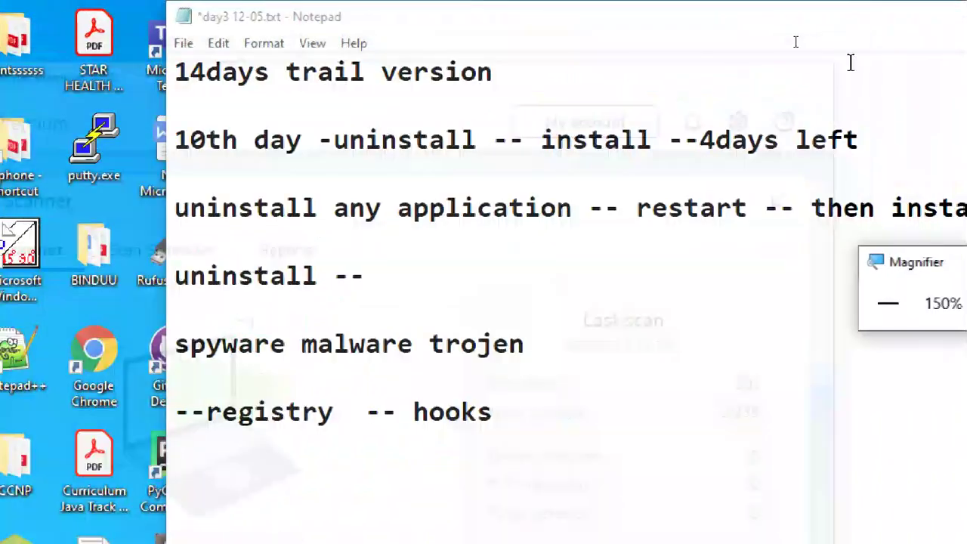
Add a dashed separator line below the "--registry -- hooks" note, followed by a new line
left_click_drag(535, 406, 175, 336)
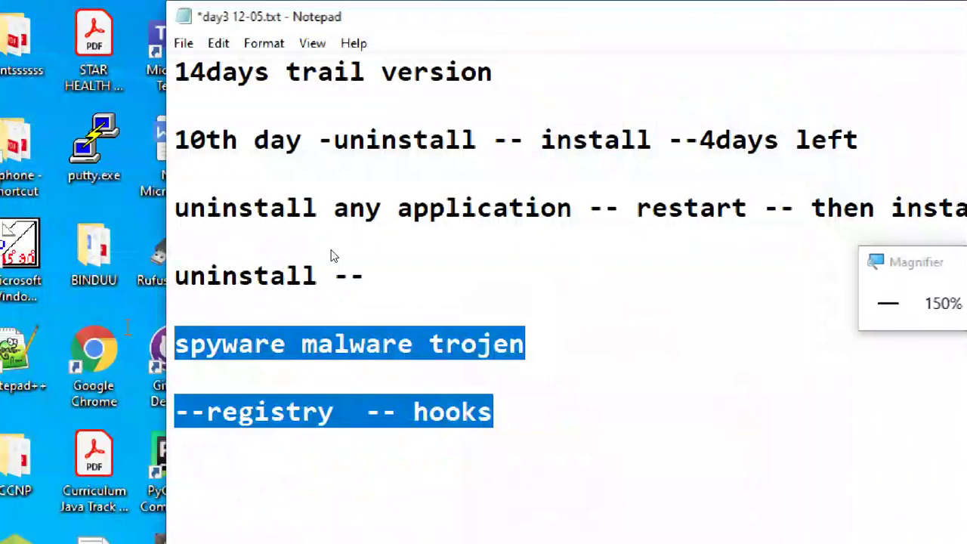
left_click(320, 469)
scroll(349, 466, "down", 2)
left_click(270, 267)
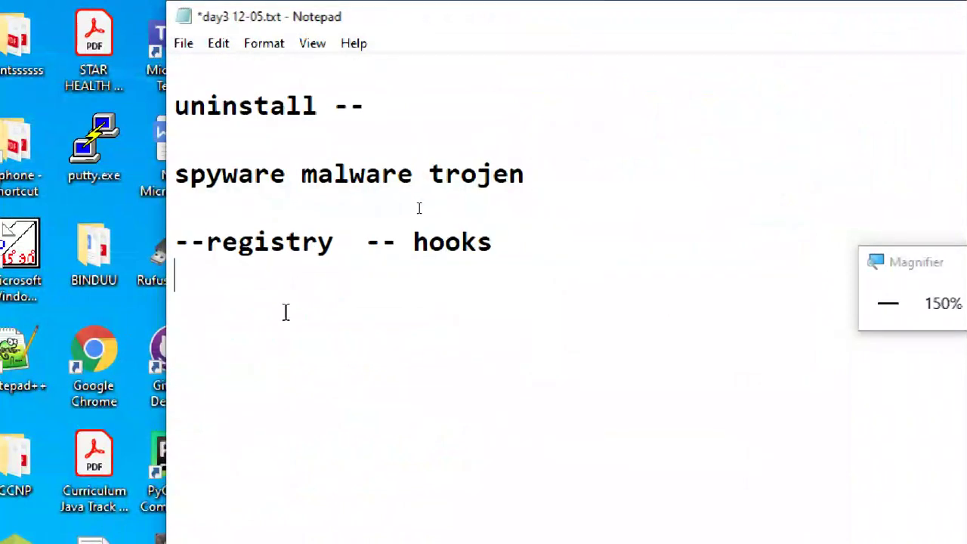
left_click(286, 312)
scroll(286, 316, "up", 1)
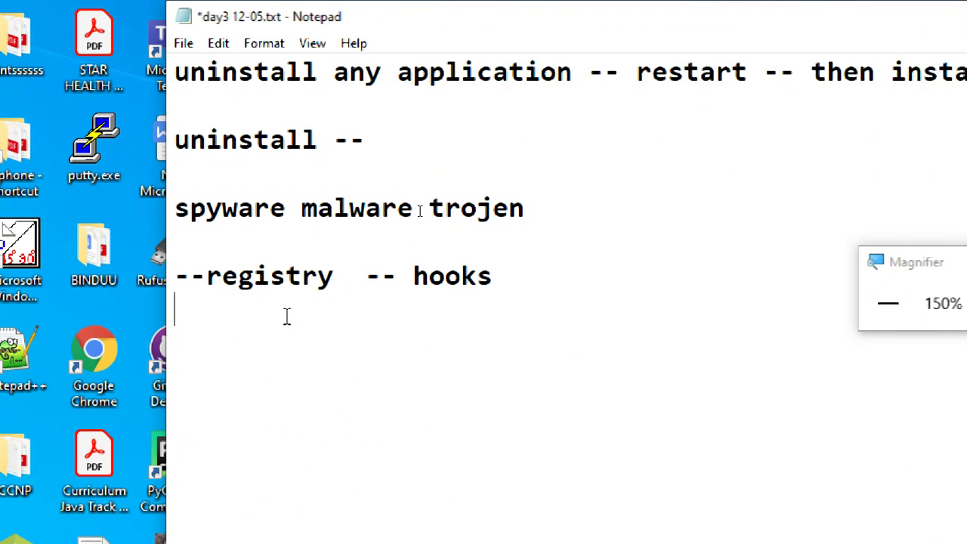
scroll(471, 193, "up", 5)
scroll(378, 298, "down", 5)
type("---------------------------------")
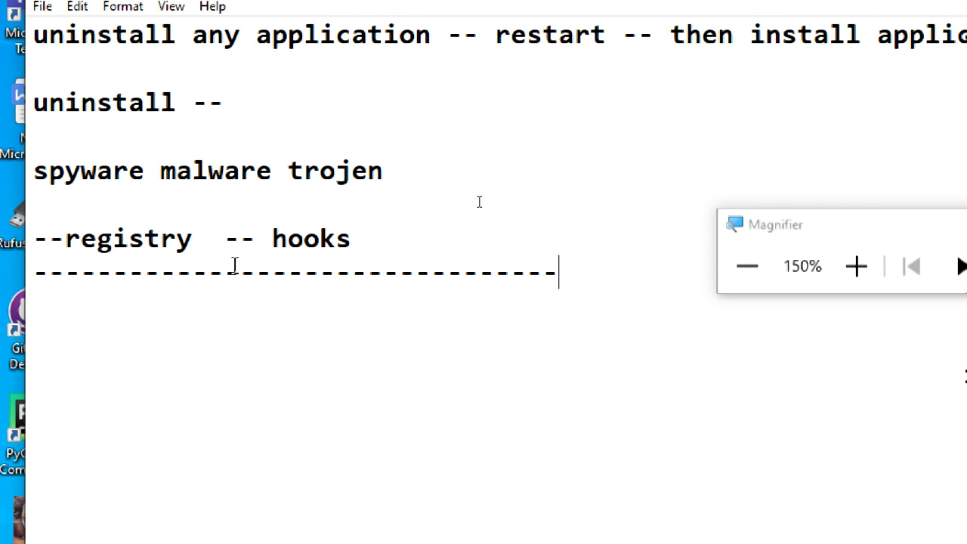
key("Return")
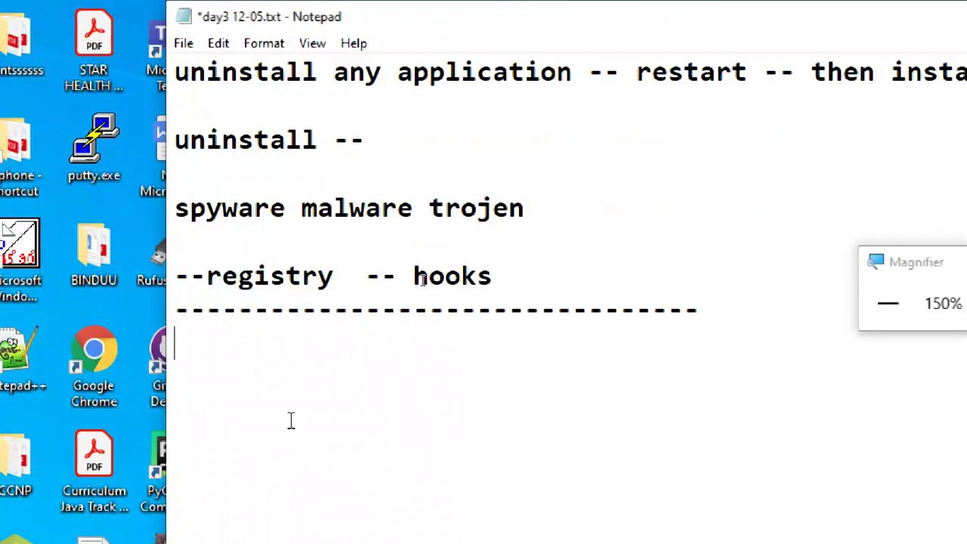
Review the registry notes and save the text file
scroll(370, 370, "down", 1)
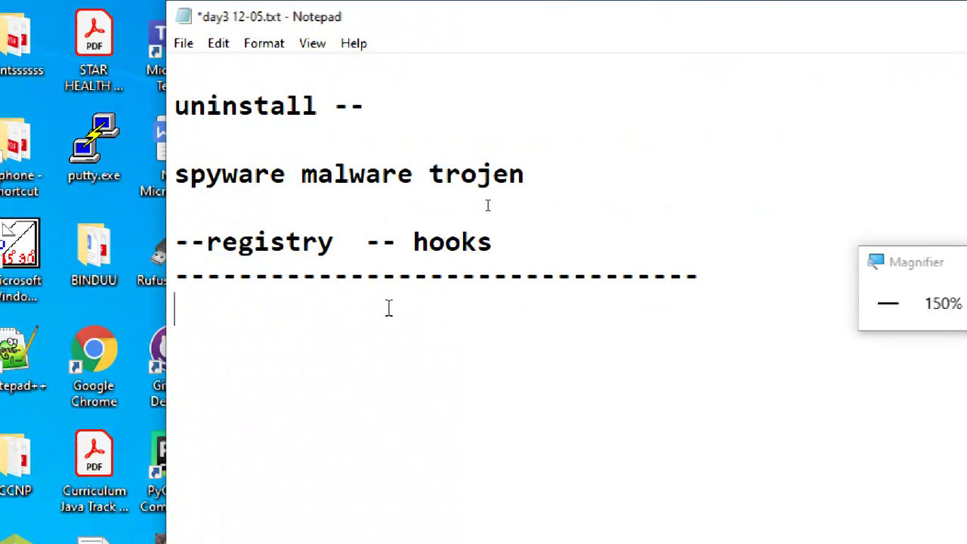
scroll(395, 315, "up", 5)
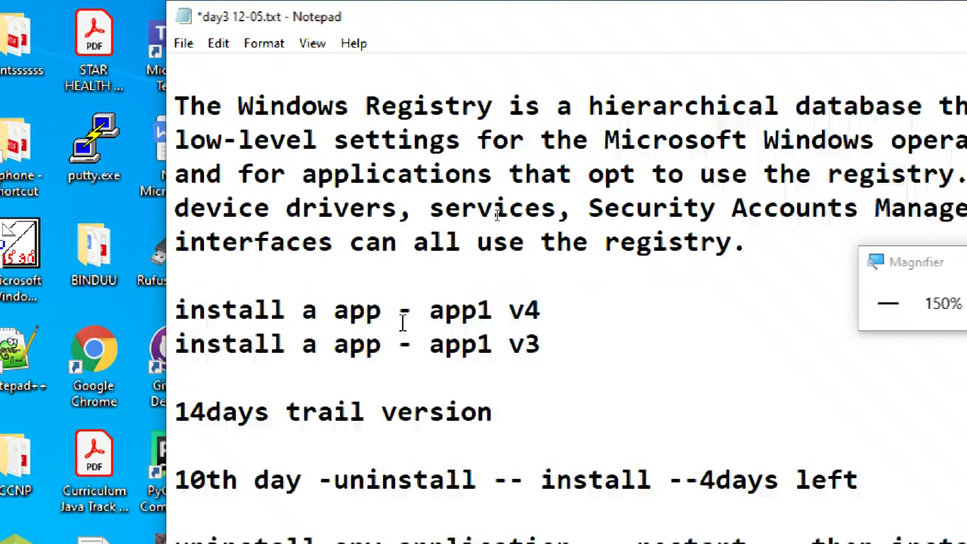
scroll(405, 325, "down", 5)
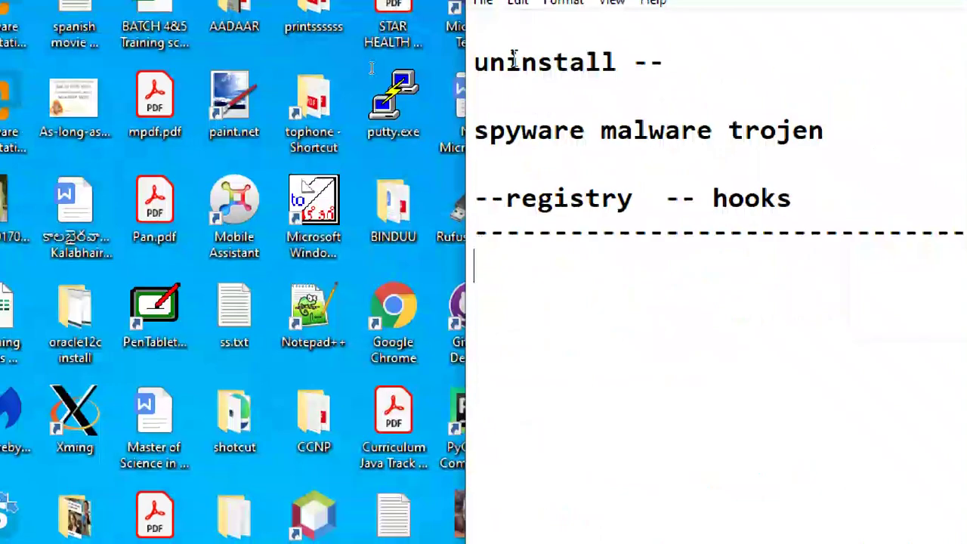
left_click(485, 33)
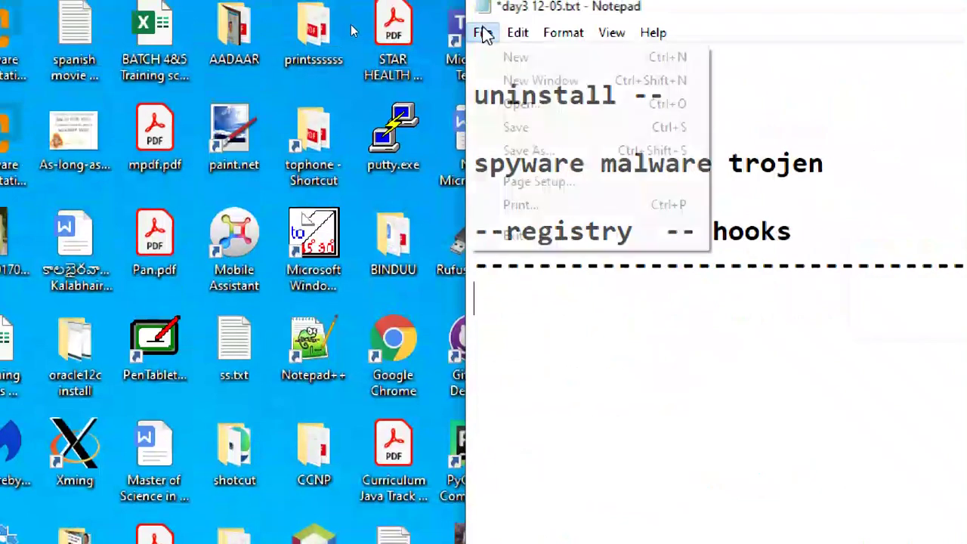
left_click(515, 128)
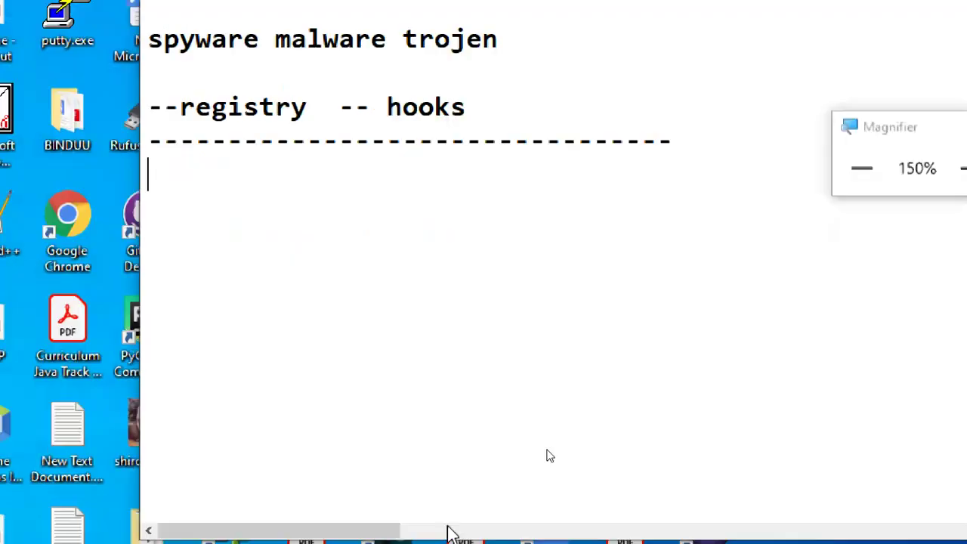
Add the note line "event viewer" below the dashed separator, followed by blank lines
type("eve")
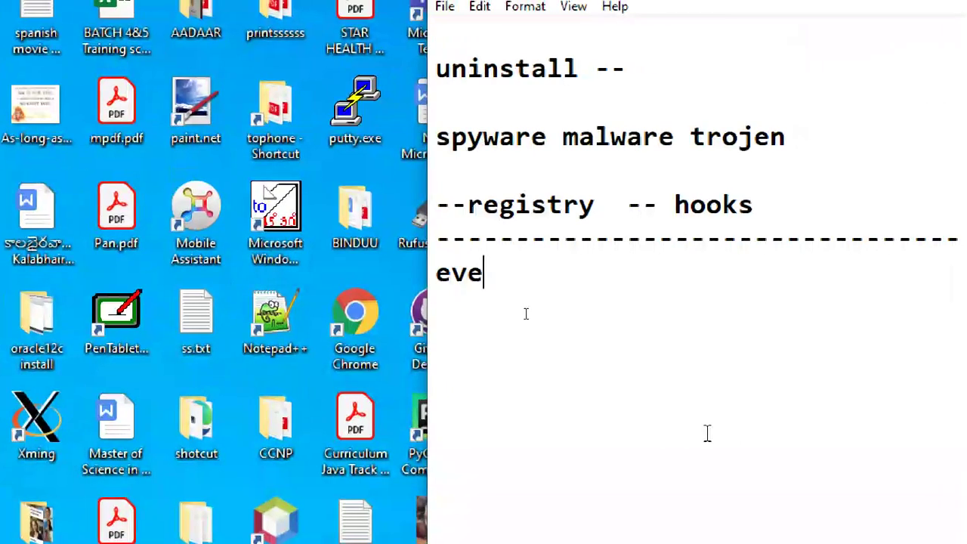
type("nt v")
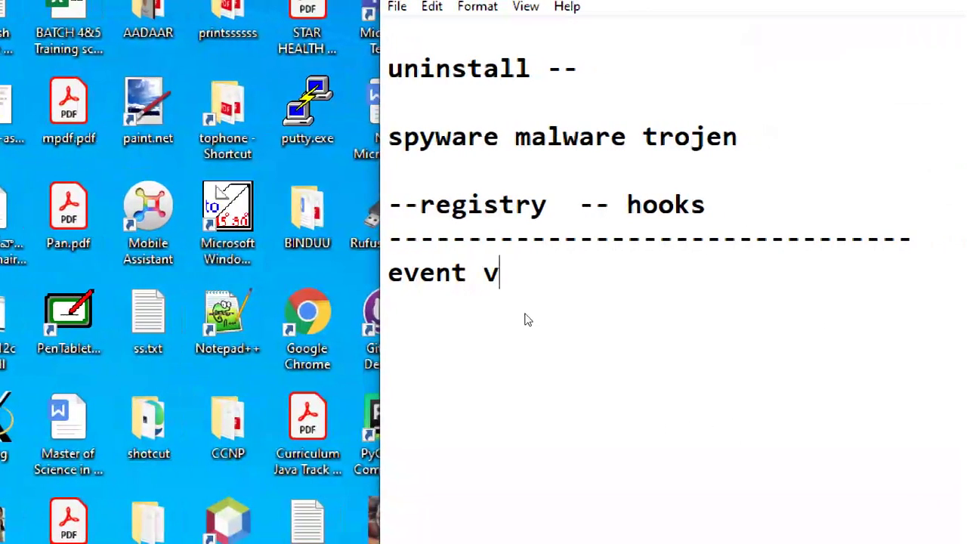
type("iewer")
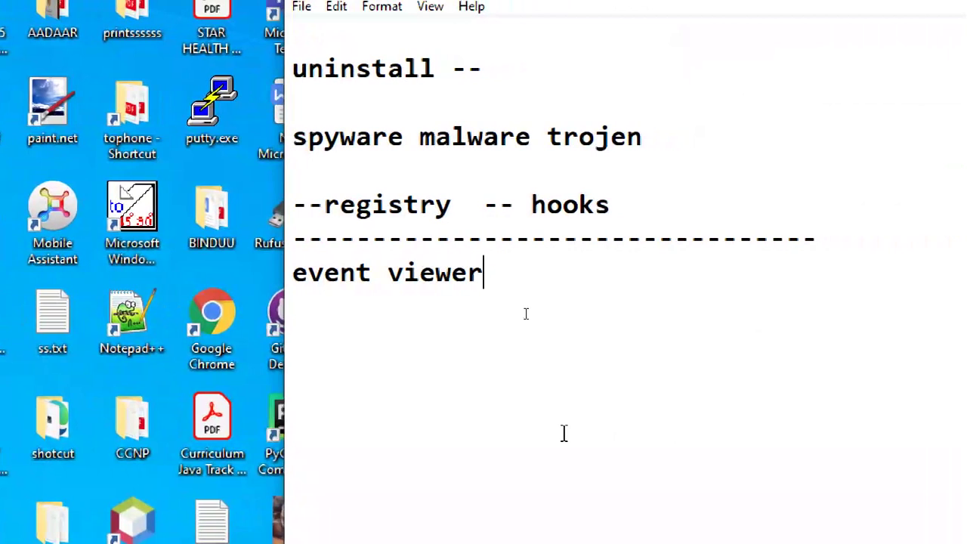
key("Return")
key("Return")
key("Return")
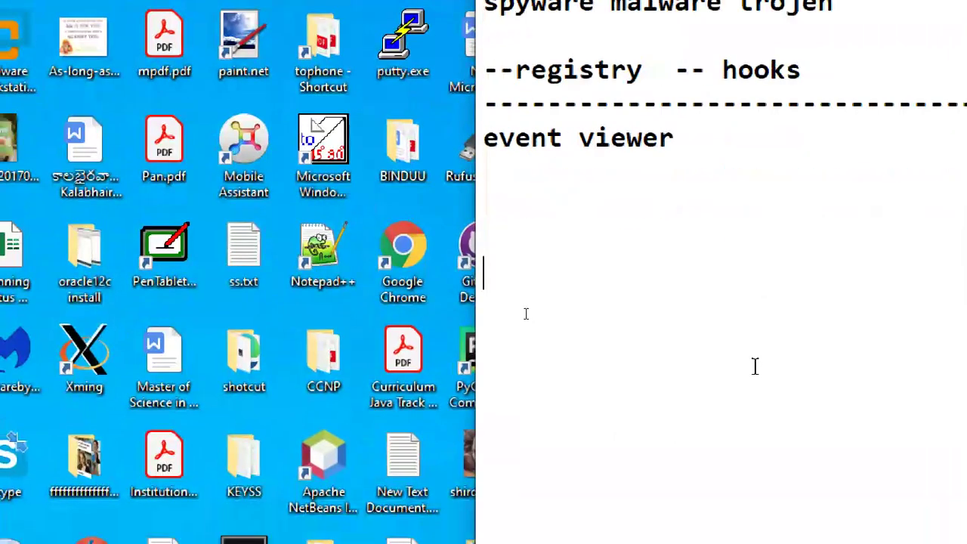
Remove surplus blank lines below the new note and capitalize it as "Event Viewer"
key("BackSpace")
key("BackSpace")
key("BackSpace")
key("BackSpace")
key("Home")
key("Delete")
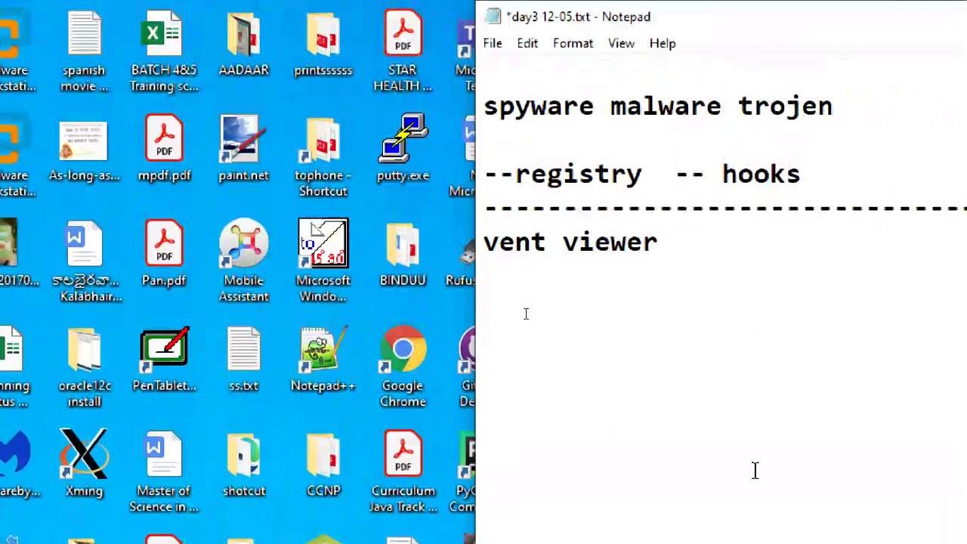
type("E")
key("Right")
key("Right")
key("Right")
key("Right")
key("Right")
key("Right")
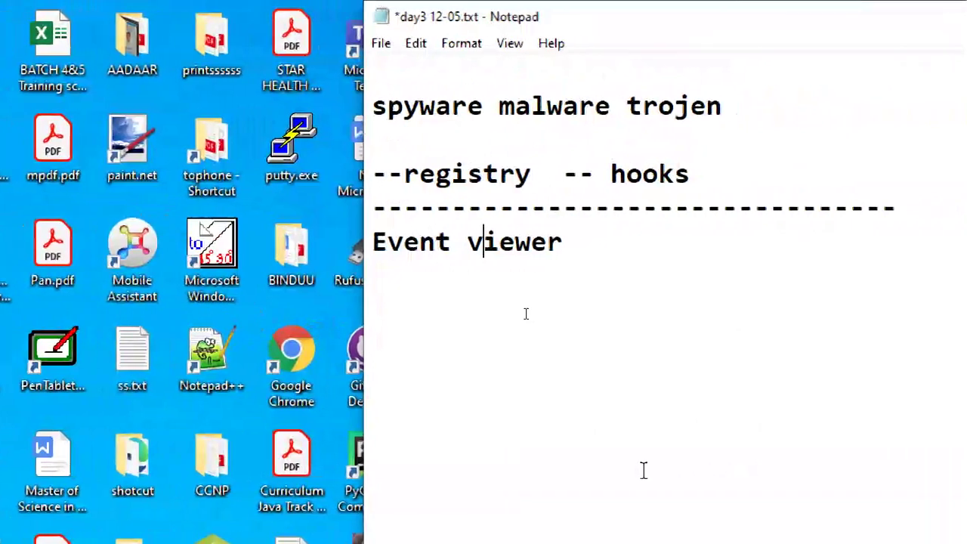
key("BackSpace")
type("V")
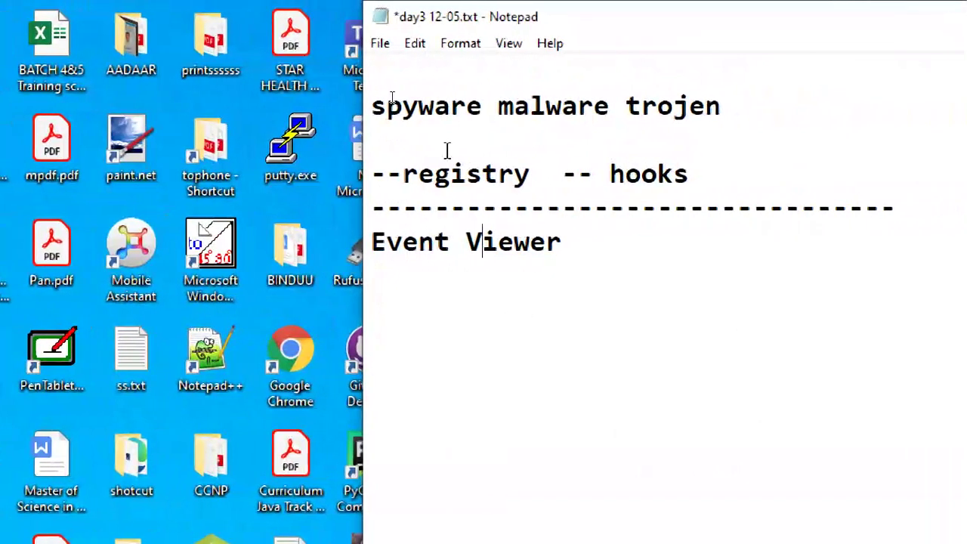
Add the note line "logs" two lines below the Event Viewer heading, followed by blank space
left_click(478, 305)
left_click(114, 267)
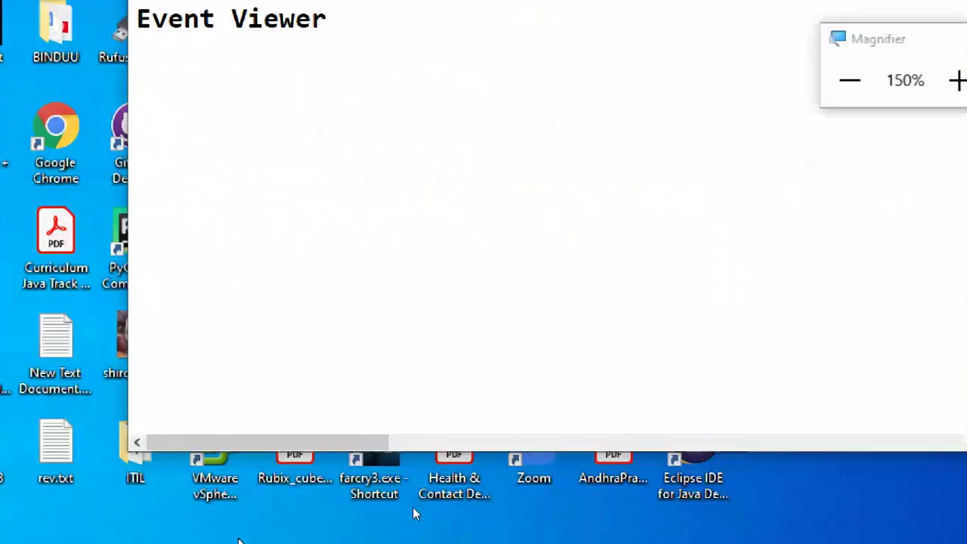
left_click(205, 149)
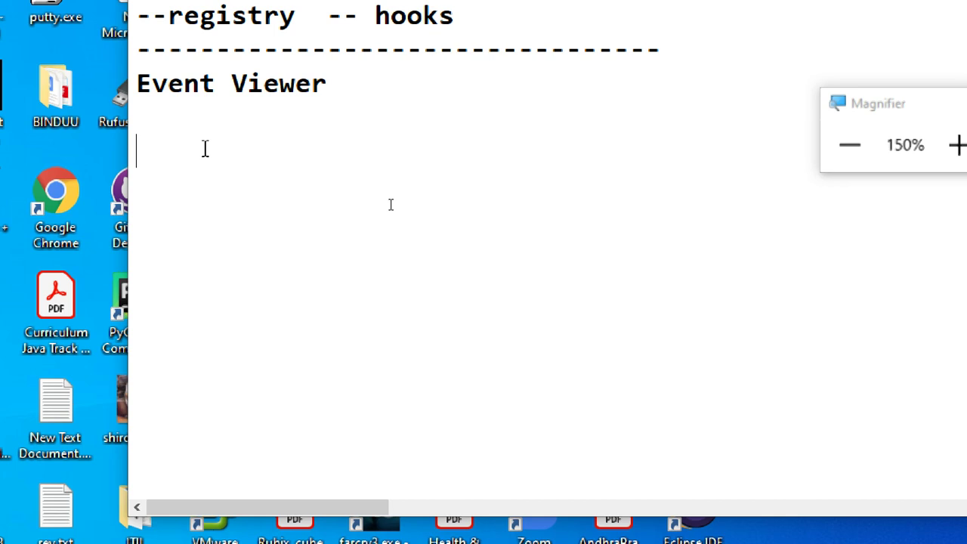
type("log")
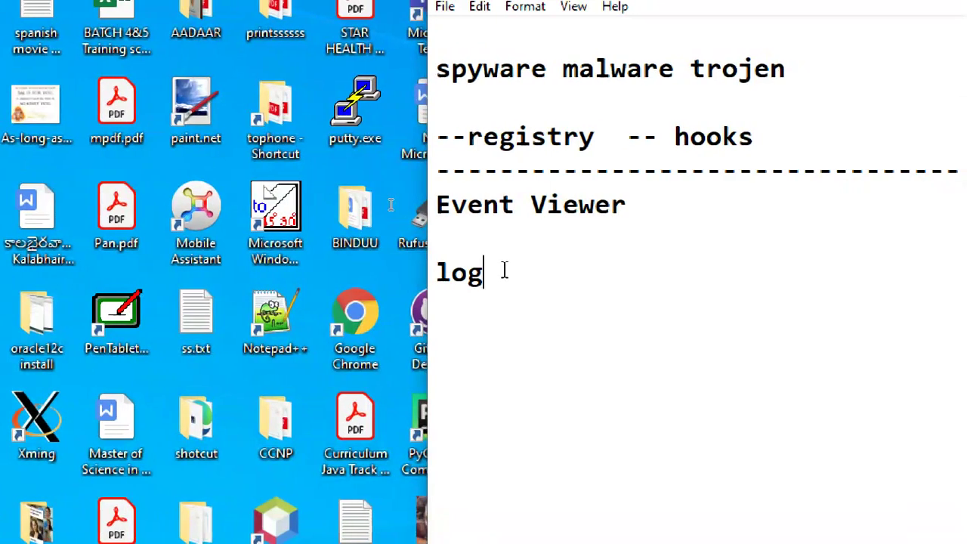
type("s")
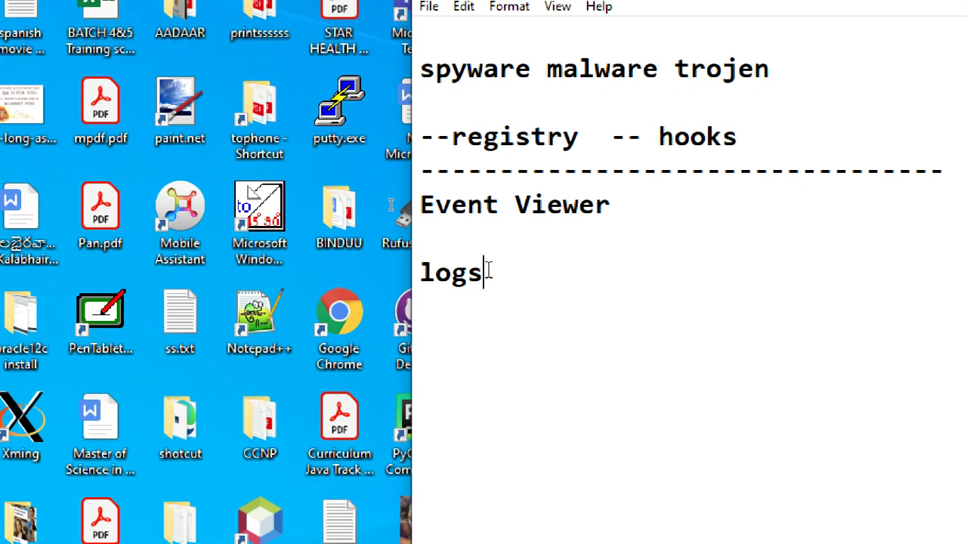
key("Return")
key("Return")
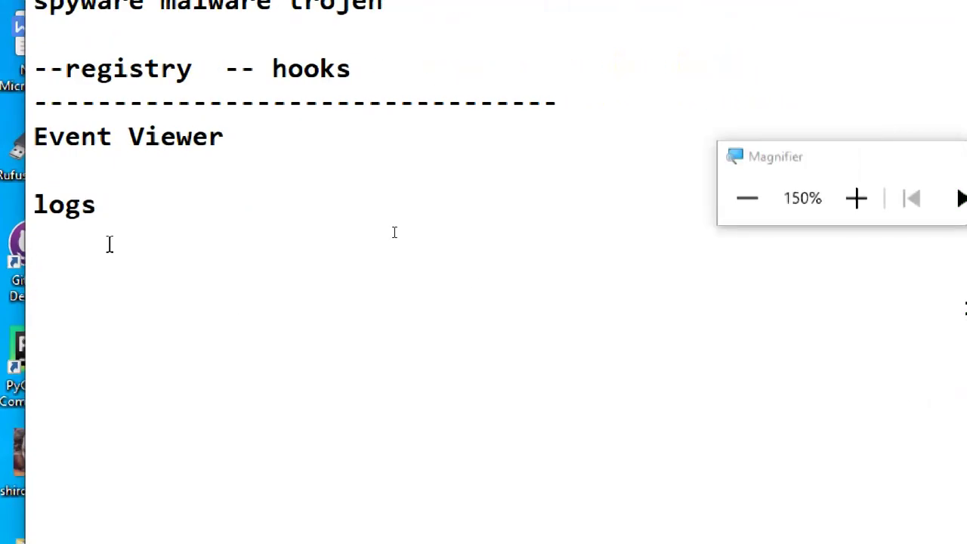
Launch Event Viewer from the Run dialog with the command eventvwr.msc
left_click(331, 240)
left_click(99, 263)
key("super+Escape")
key("super+r")
type("e")
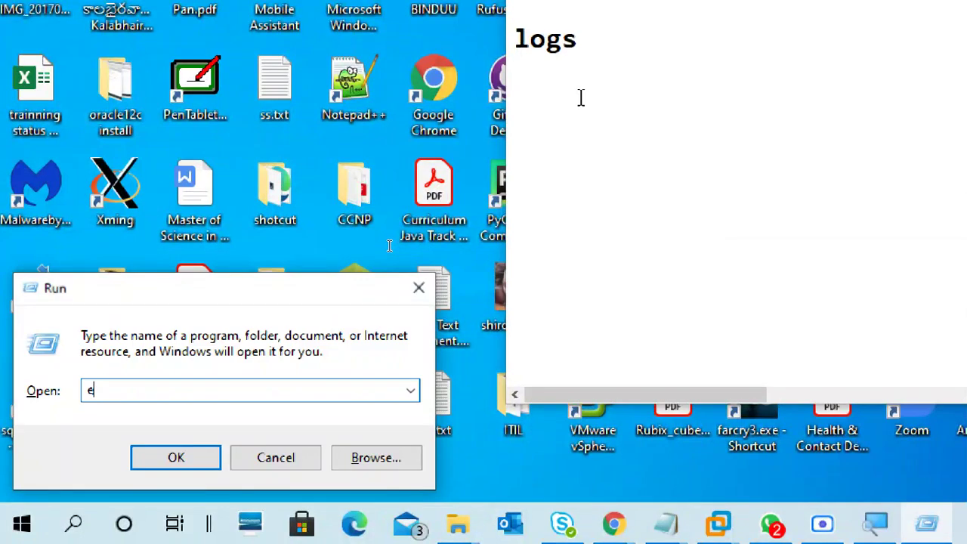
type("ve")
key("Down")
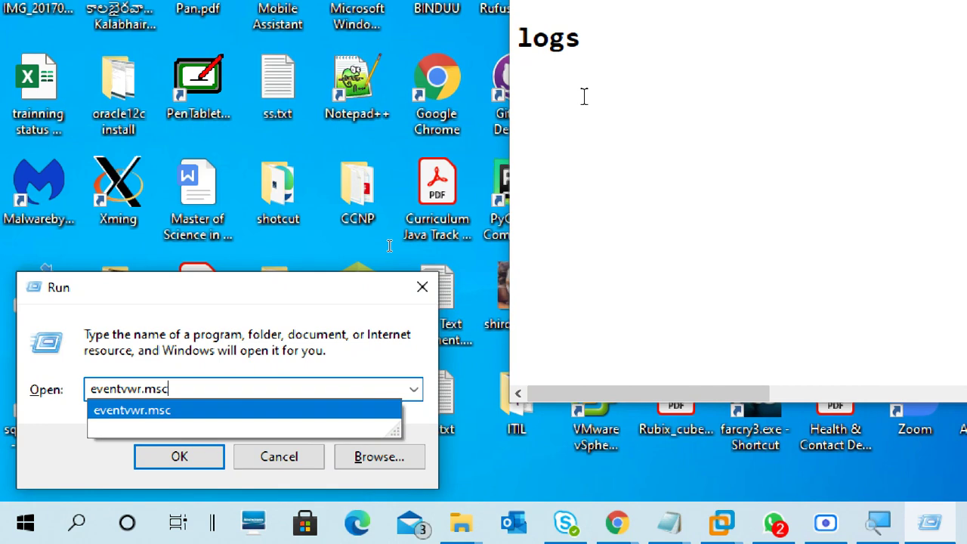
key("Return")
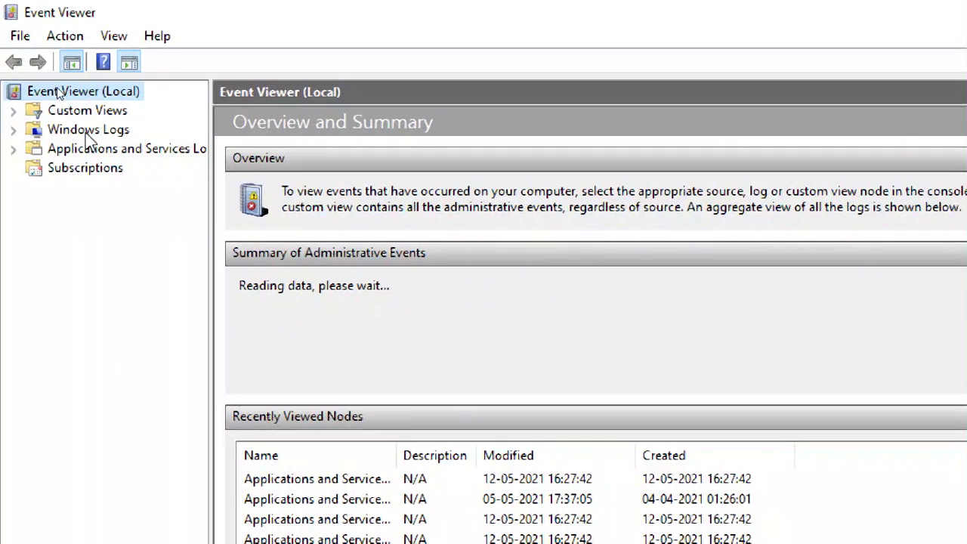
Expand Windows Logs in the console tree, view Custom Views, and return to the Event Viewer (Local) overview
left_click(68, 130)
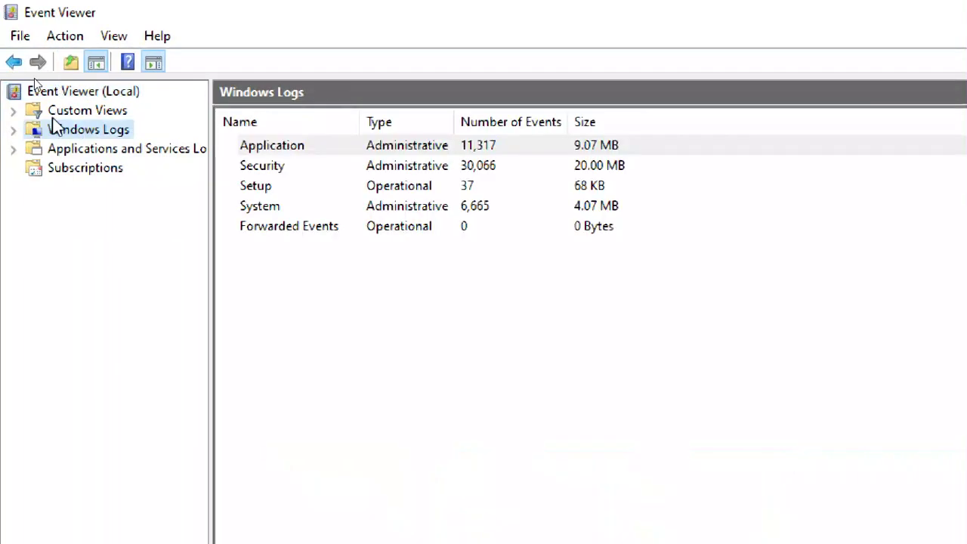
left_click(12, 130)
left_click(80, 110)
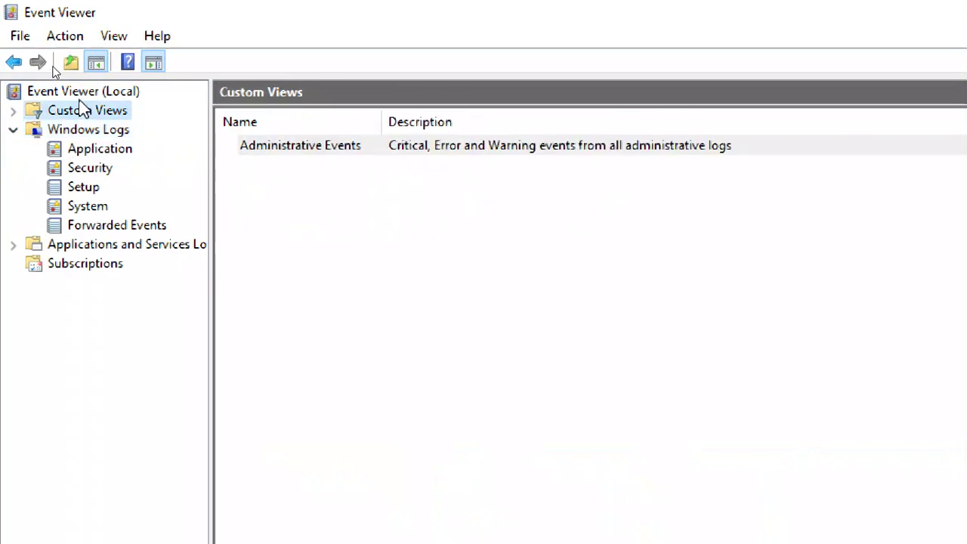
left_click(83, 96)
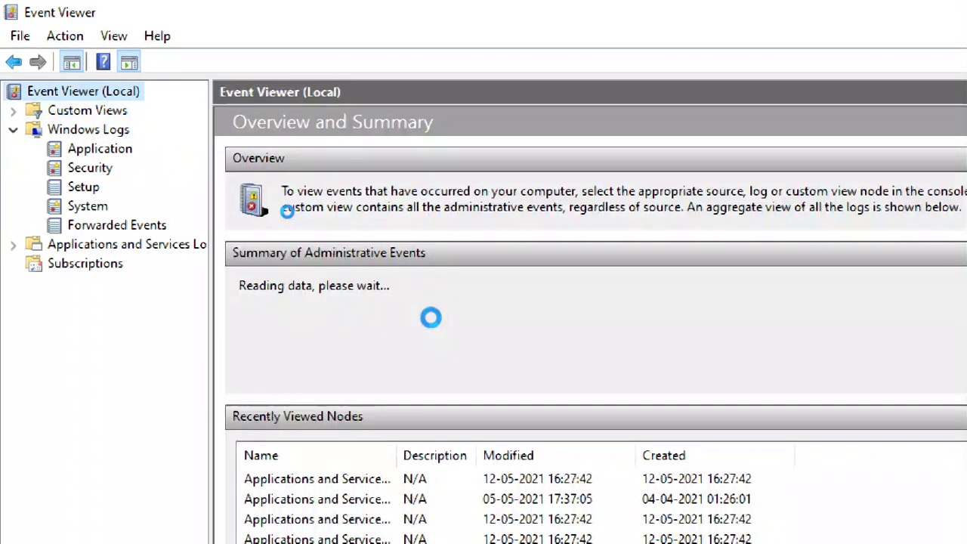
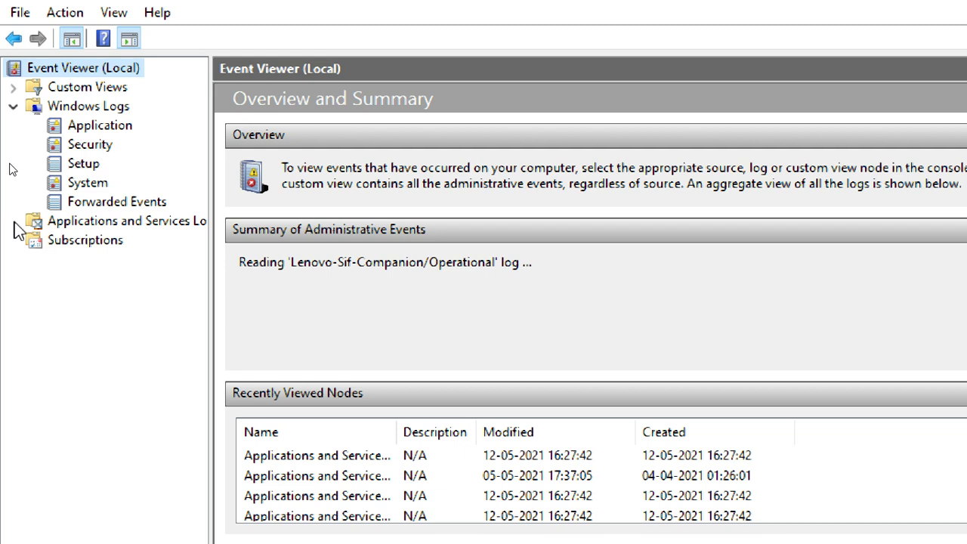
Look through Applications and Services Logs, Subscriptions, Custom Views, the overview and Windows Logs, ending on the Application log
left_click(89, 226)
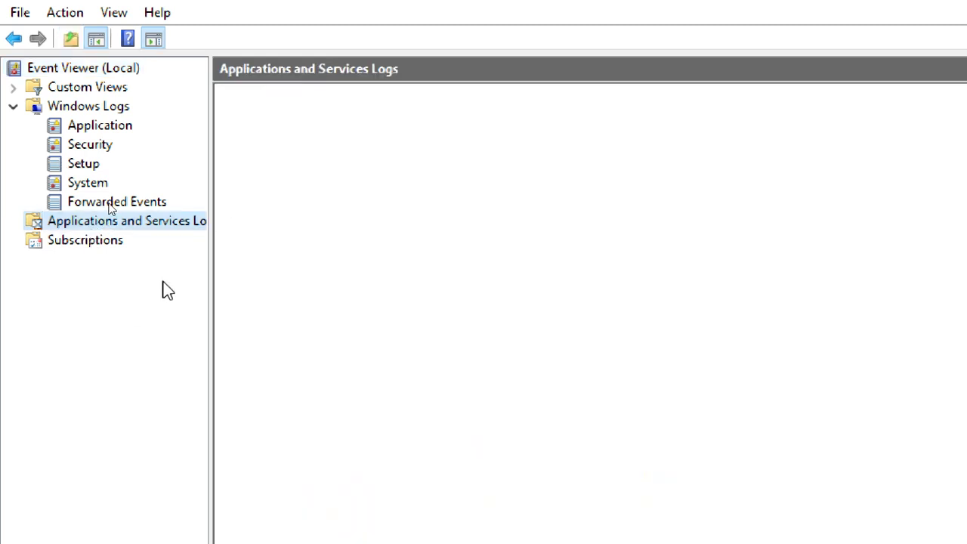
left_click(118, 245)
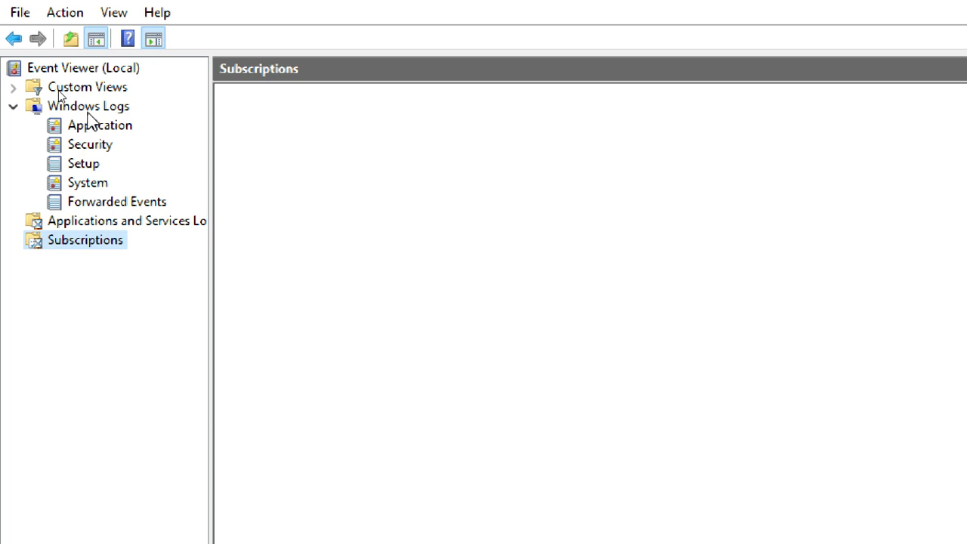
left_click(90, 106)
left_click(111, 88)
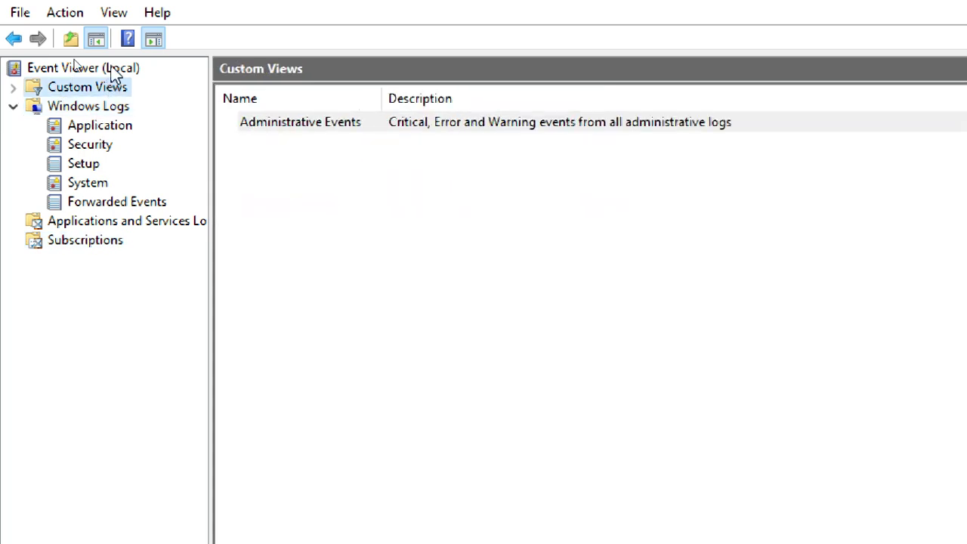
left_click(109, 69)
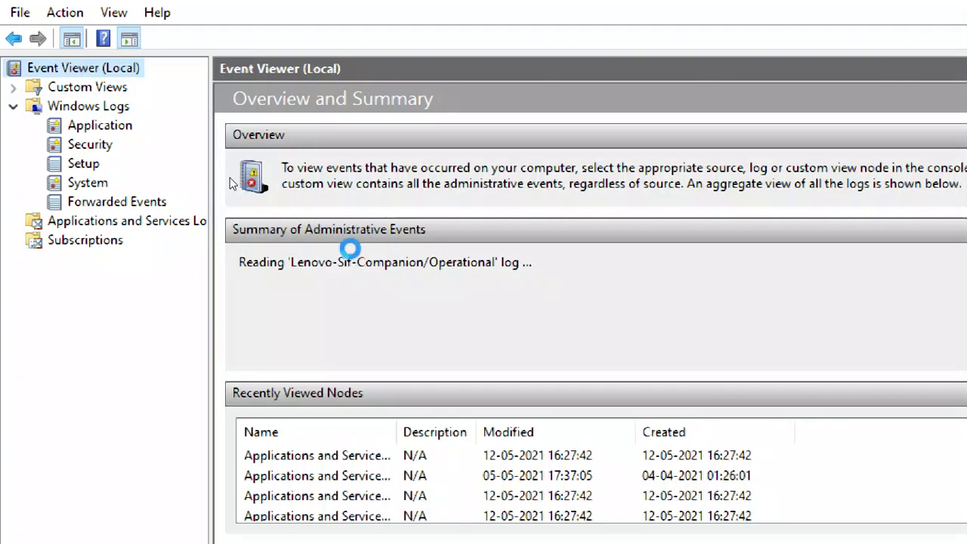
left_click(104, 110)
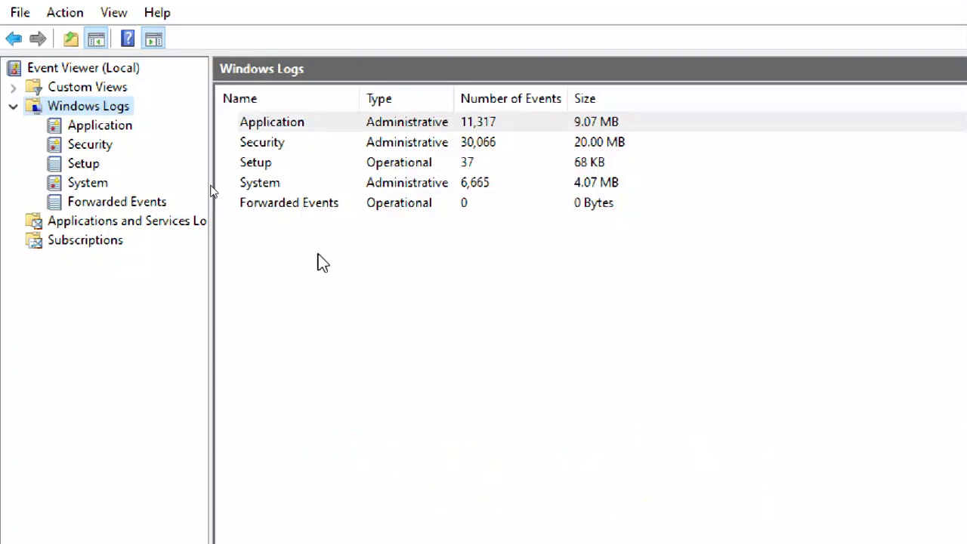
left_click(102, 129)
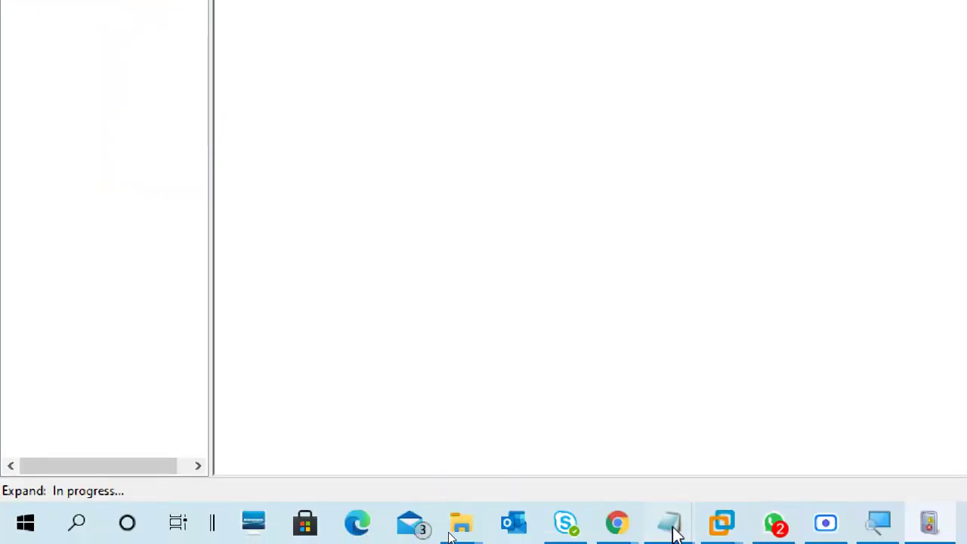
Switch to the day3 12-05.txt notes in Notepad and add the line "Windows Logs" below "logs"
mouse_move(670, 525)
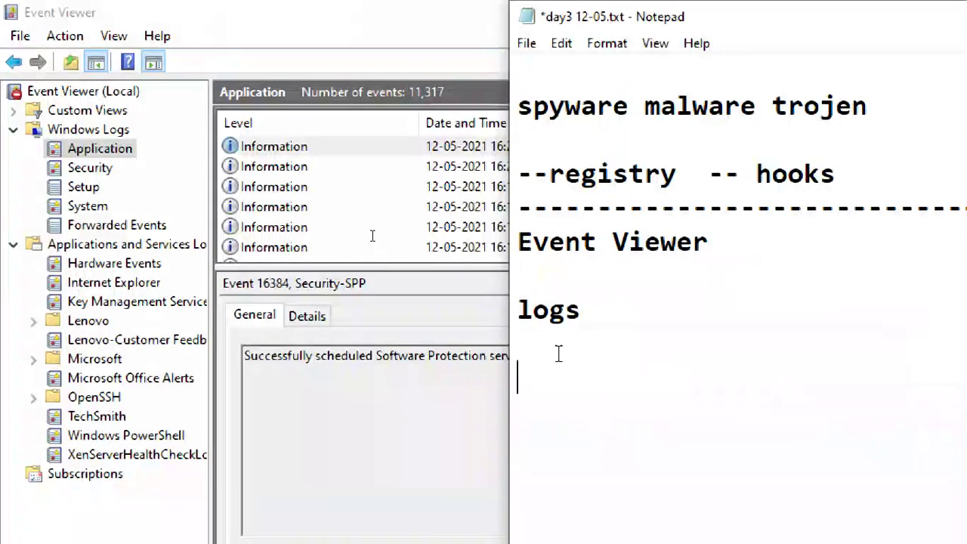
left_click(128, 321)
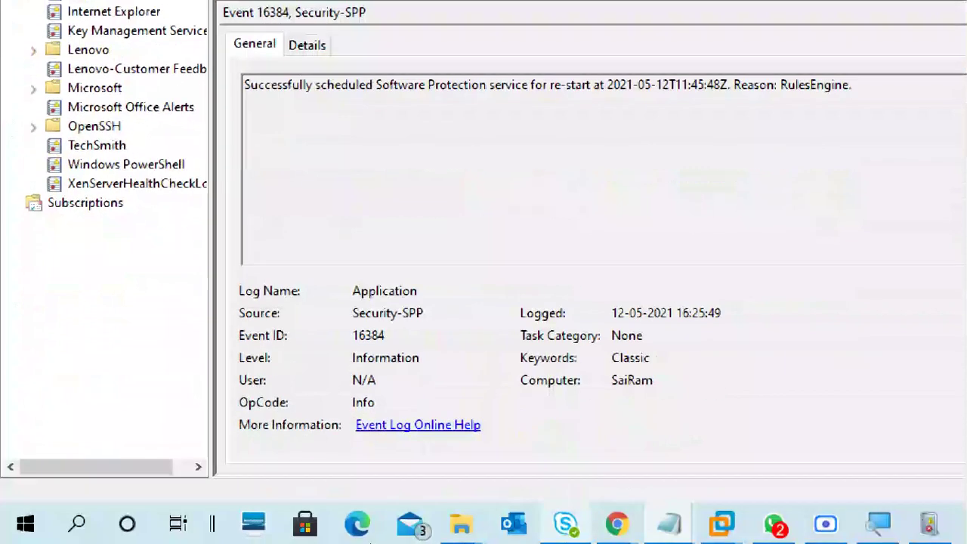
mouse_move(668, 522)
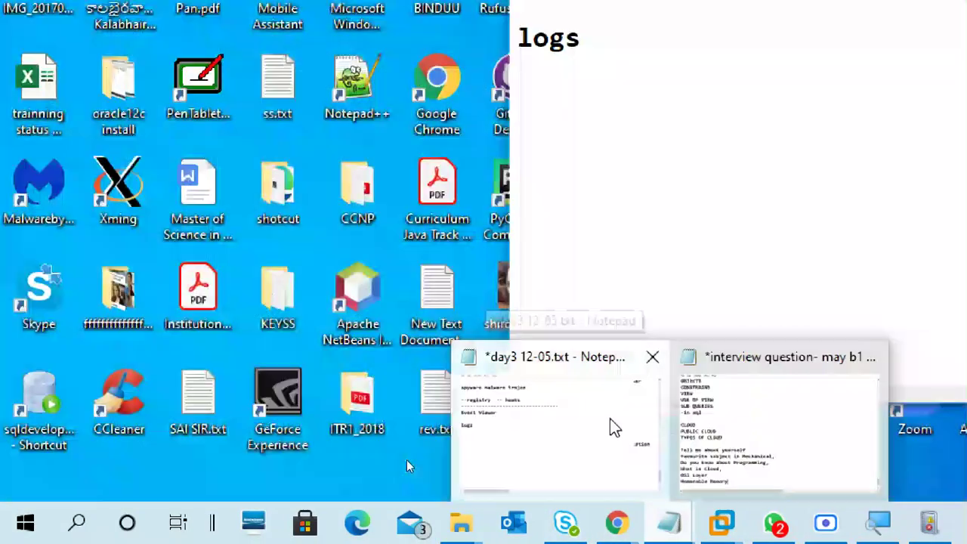
left_click(610, 418)
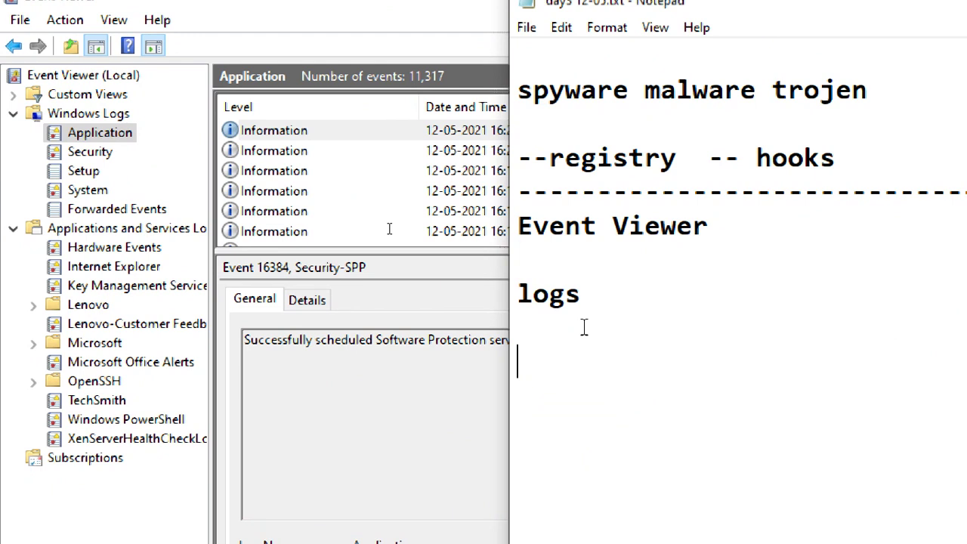
type("Ap")
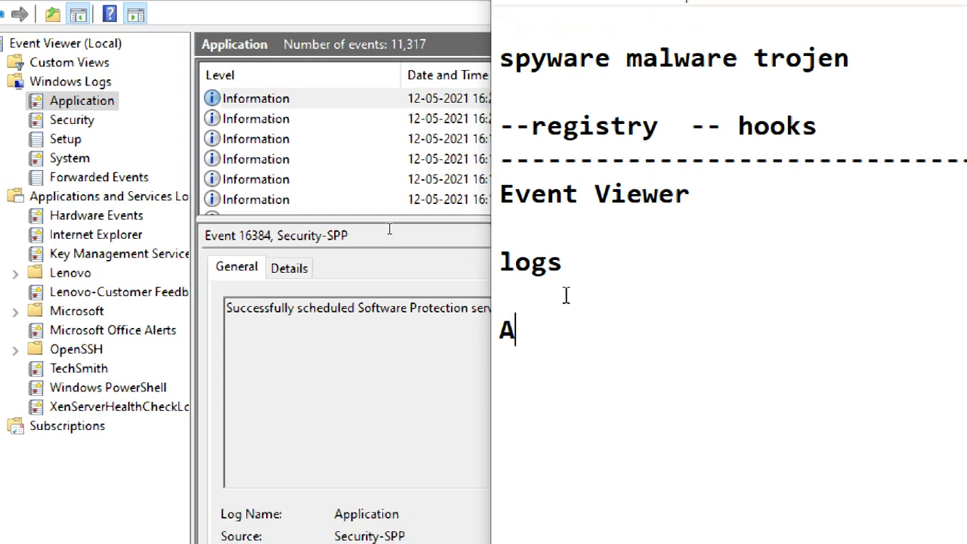
key("BackSpace")
key("BackSpace")
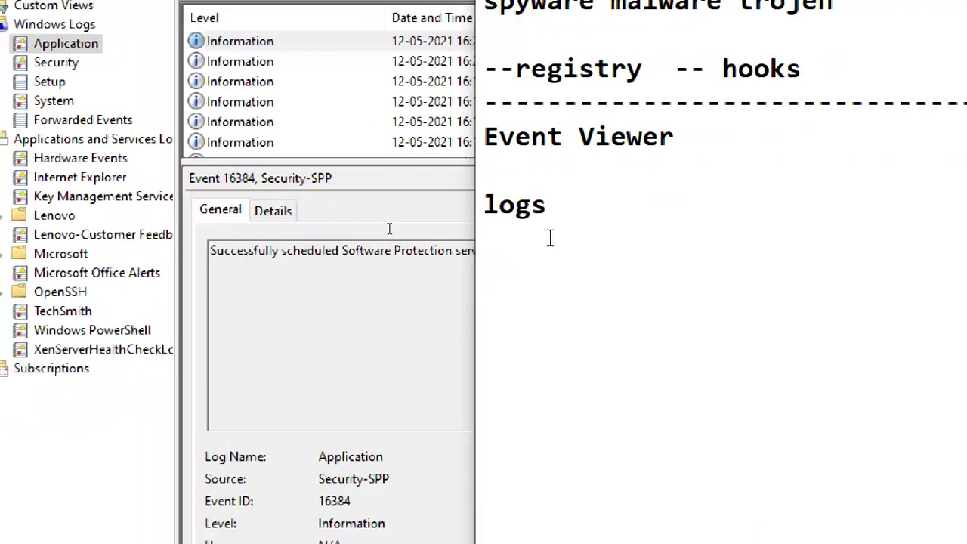
type("Windows Lo")
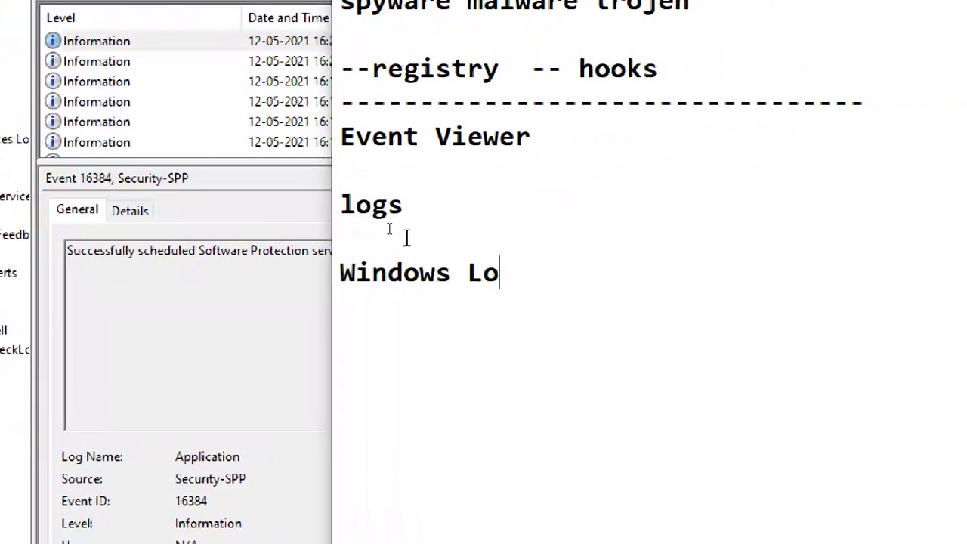
type("gs")
key("Return")
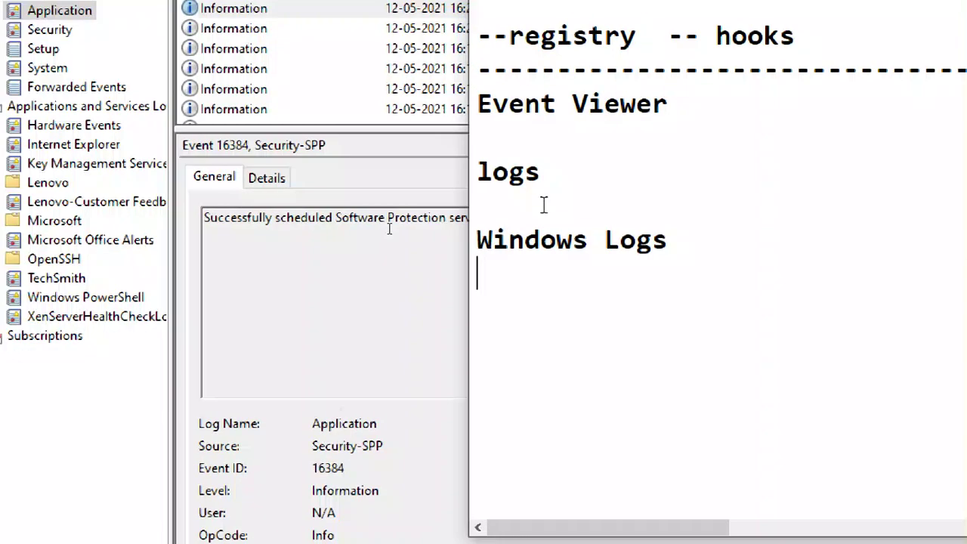
Enter "-Application" as the first item under the Windows Logs heading
type("-Ap")
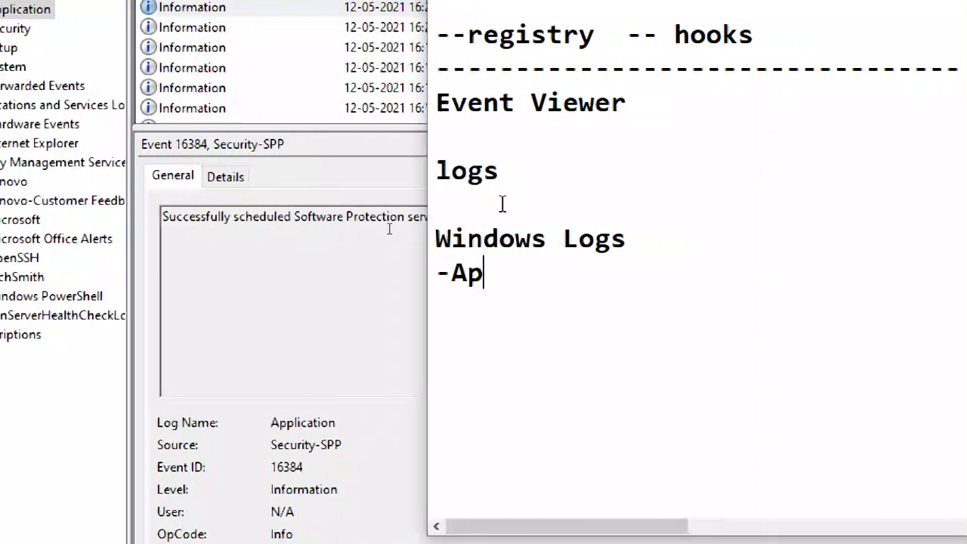
type("plicati")
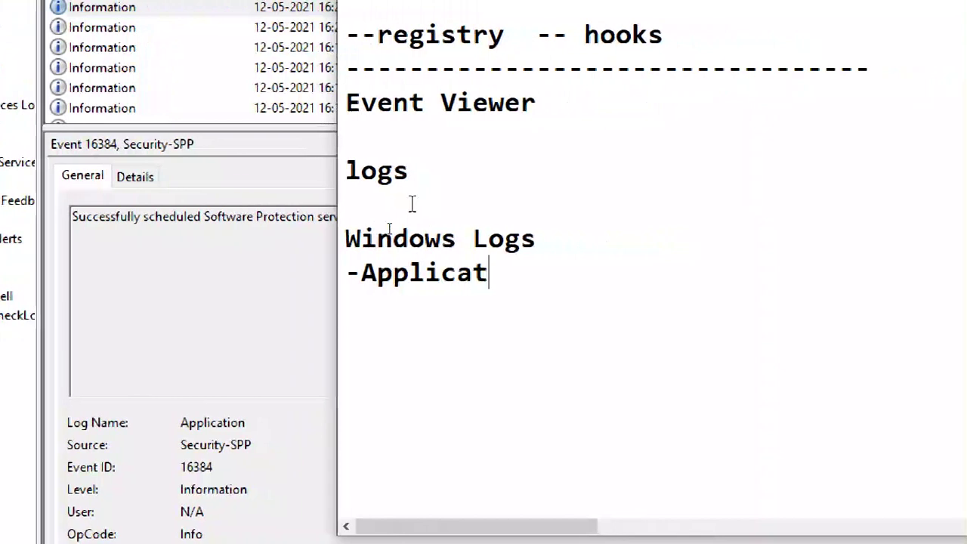
type("on")
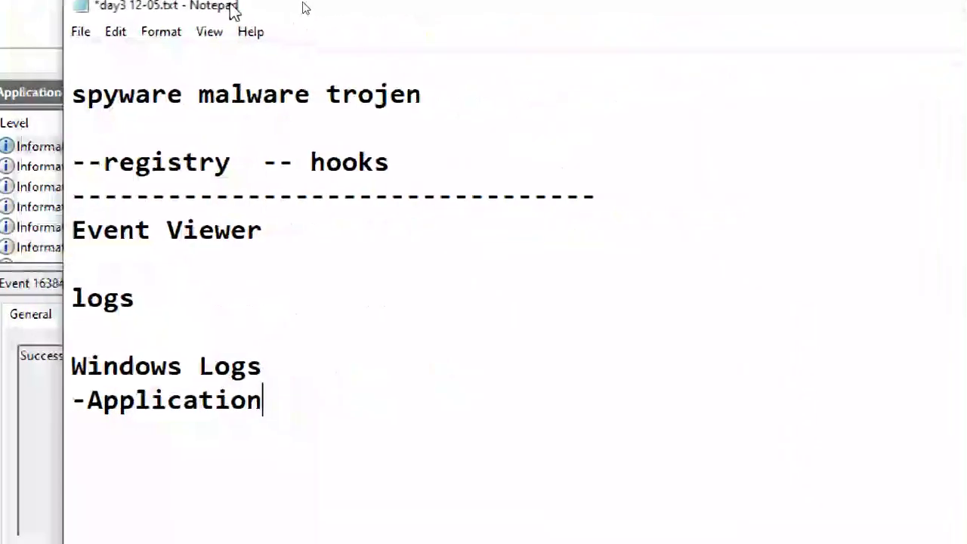
Return to the day3 12-05.txt notes and add the line "Security" below "-Application"
key("alt+Tab")
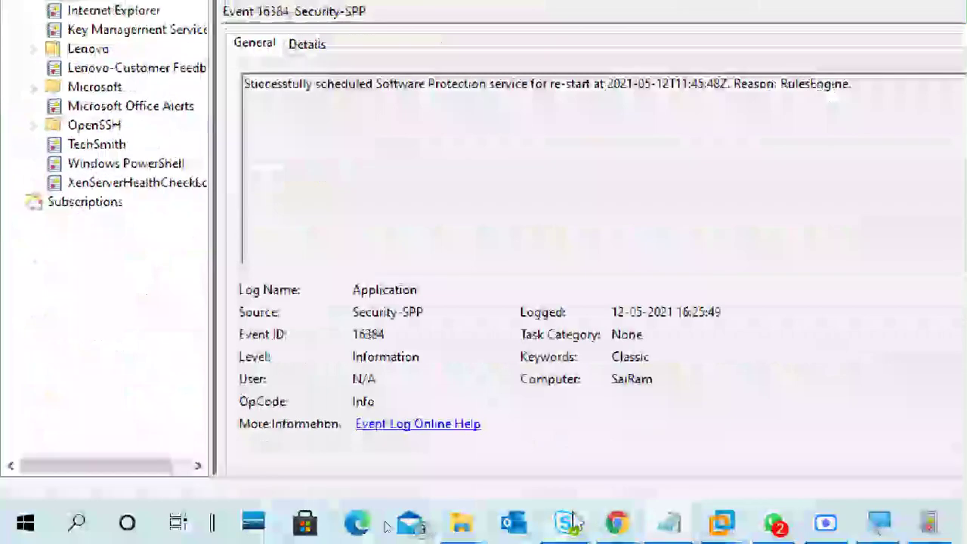
mouse_move(668, 522)
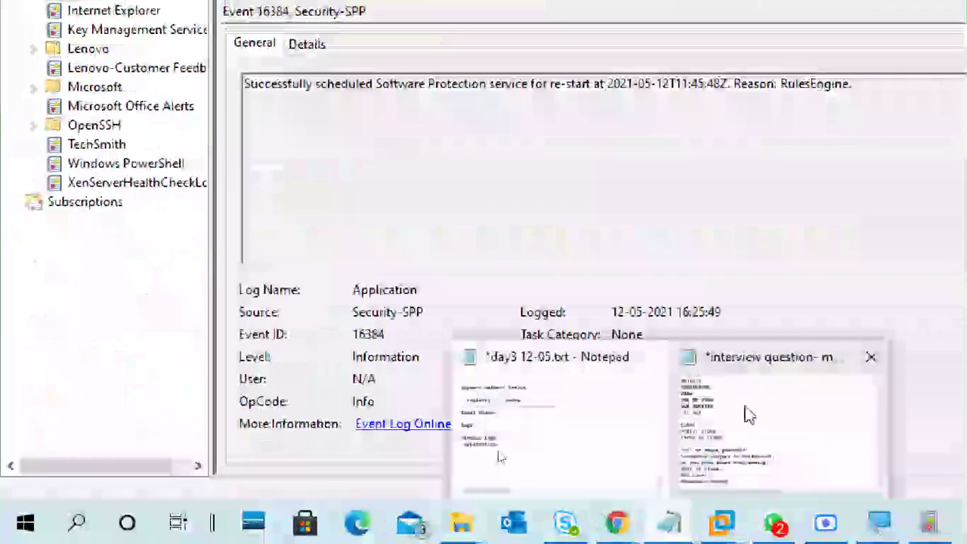
left_click(598, 428)
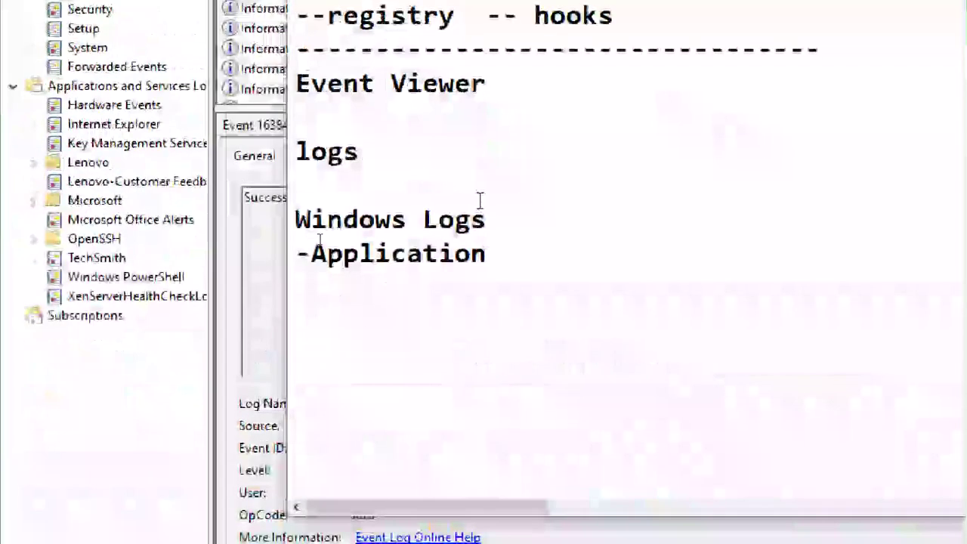
key("Return")
type("Secur")
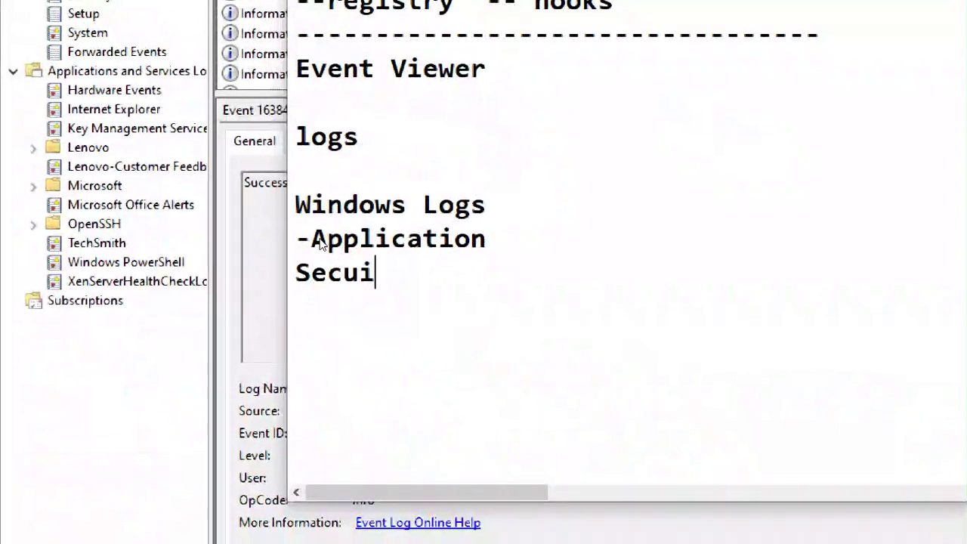
type("ity")
key("Return")
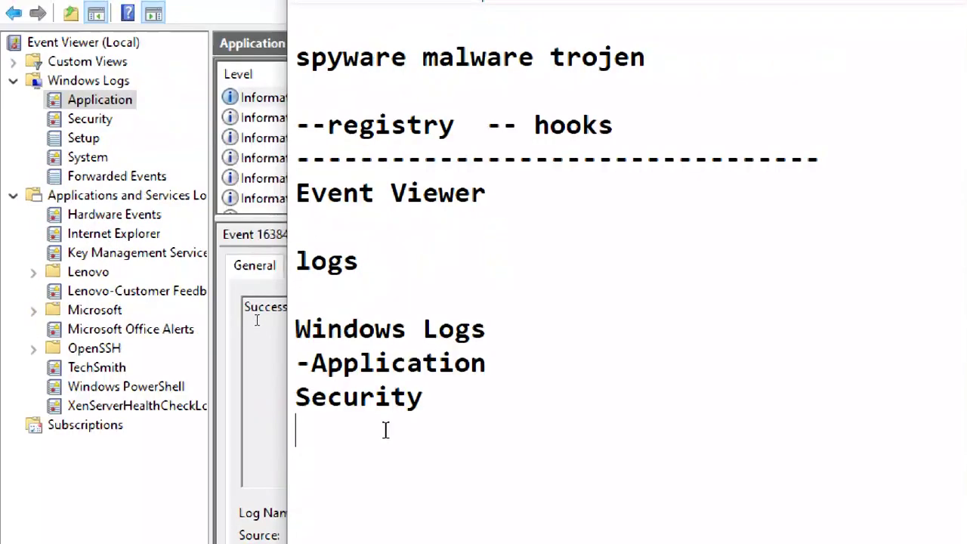
Add the line "Setup" with a capital S below "Security"
type("setip")
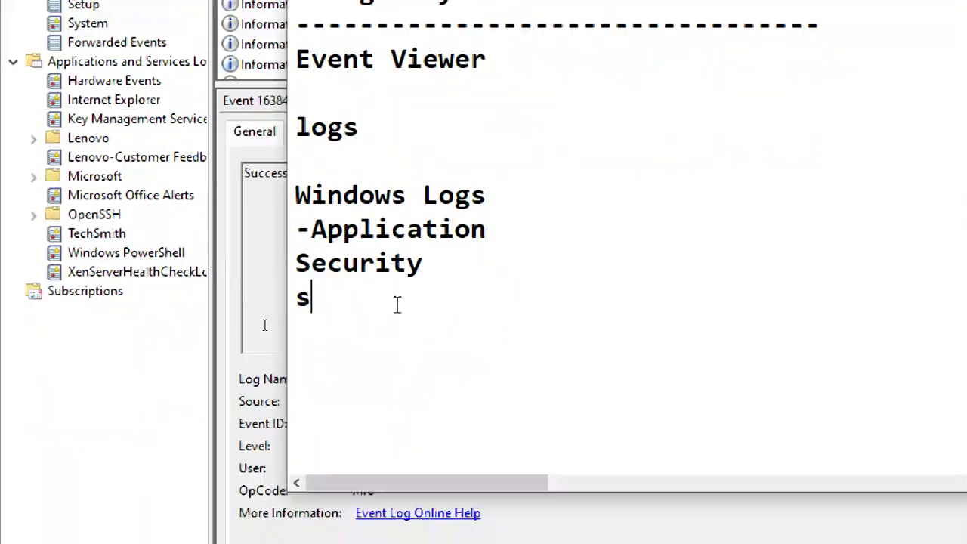
key("BackSpace")
key("BackSpace")
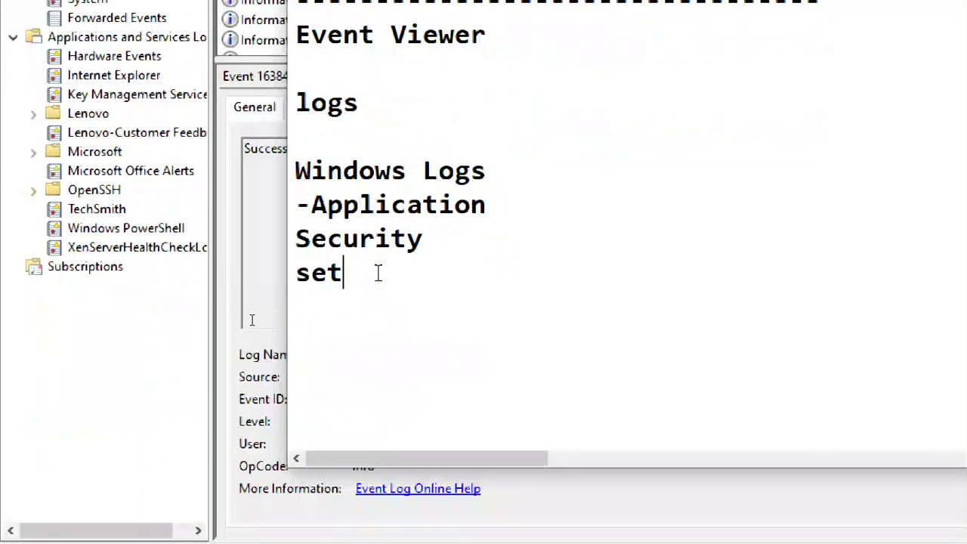
type("up")
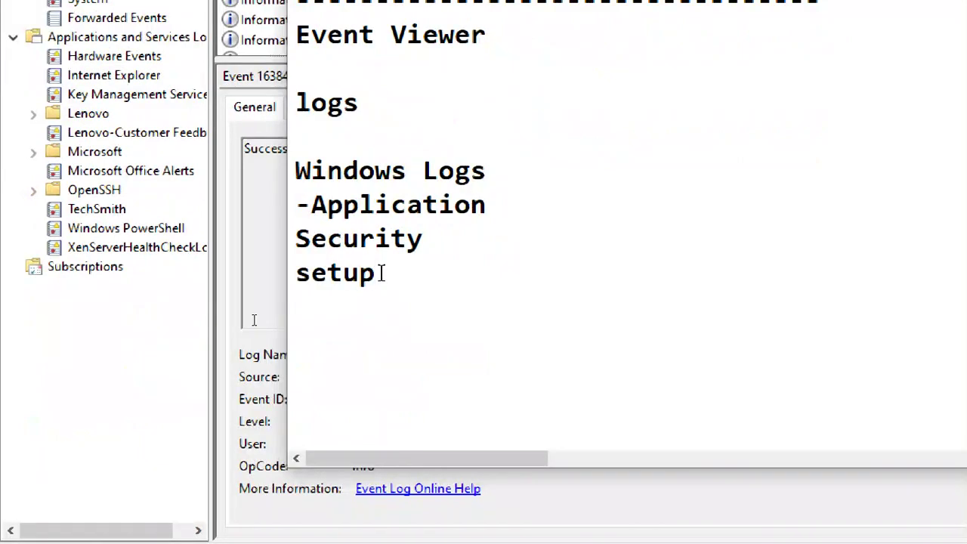
key("Left")
key("Left")
key("Left")
key("Left")
key("BackSpace")
type("S")
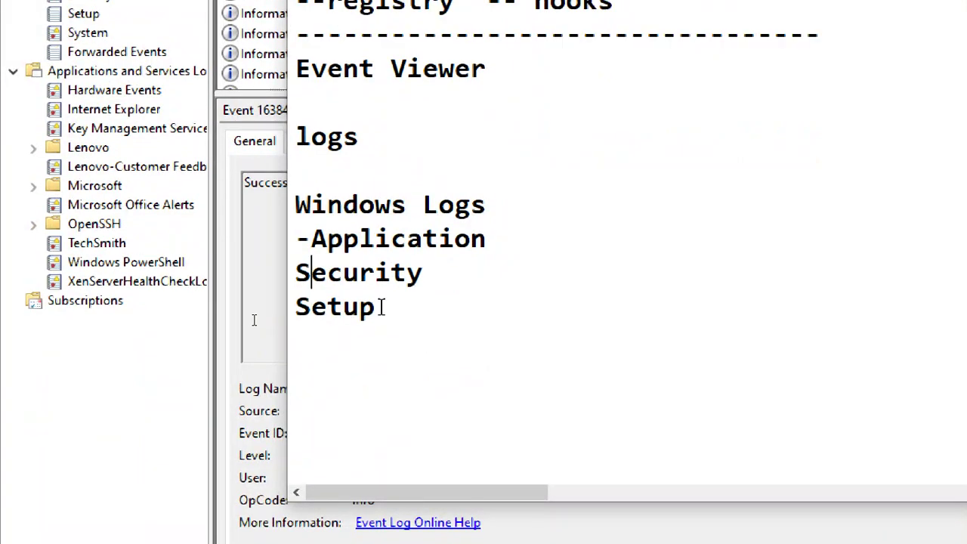
Prefix the "Security" and "Setup" lines with hyphens to match "-Application"
type("-")
key("Down")
key("Home")
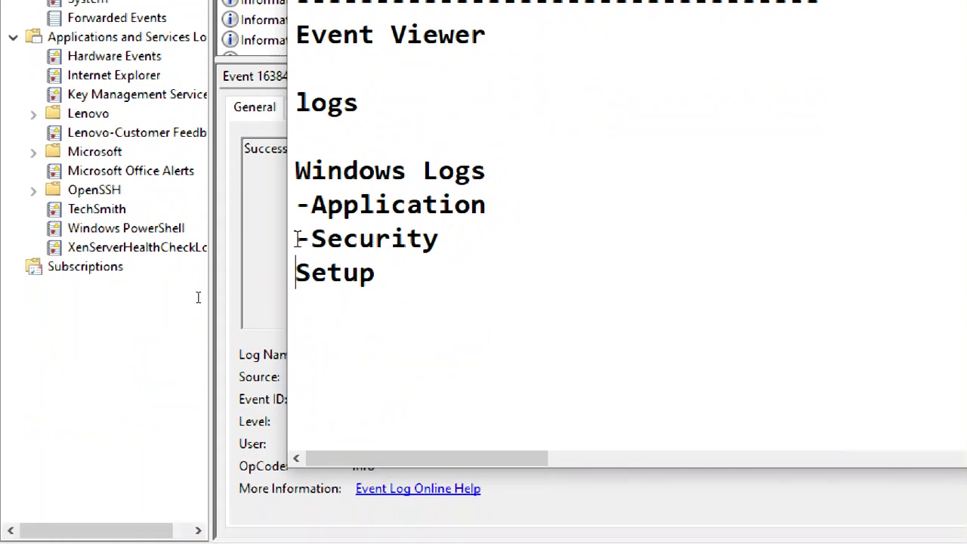
type("-")
key("Down")
Complete the Windows Logs list with the lines "-System" and "-Forwarded Events"
type("-")
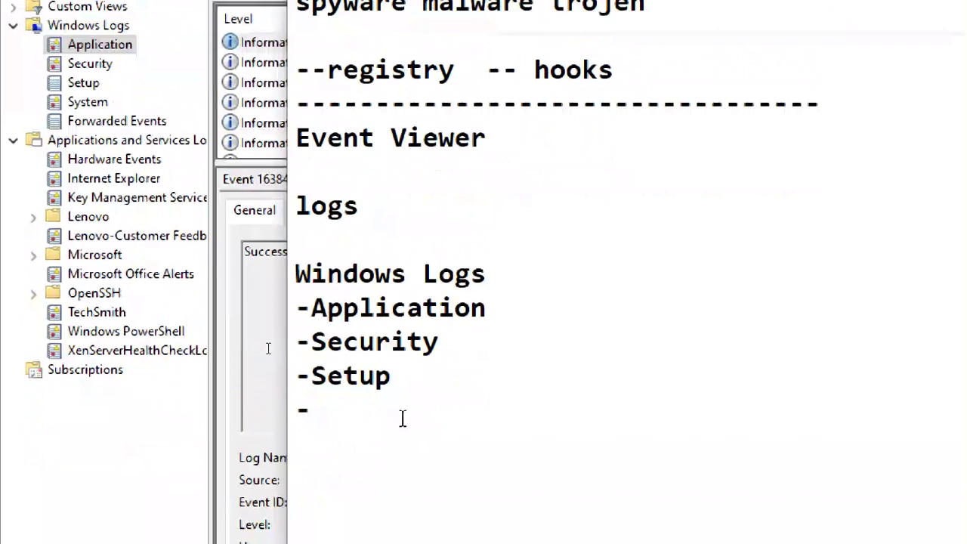
type("System -Fo")
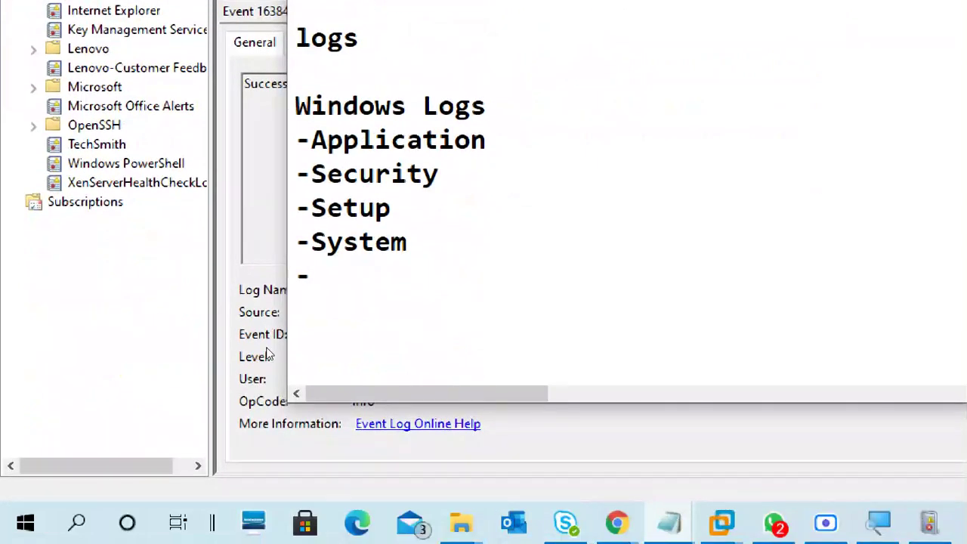
type("rward")
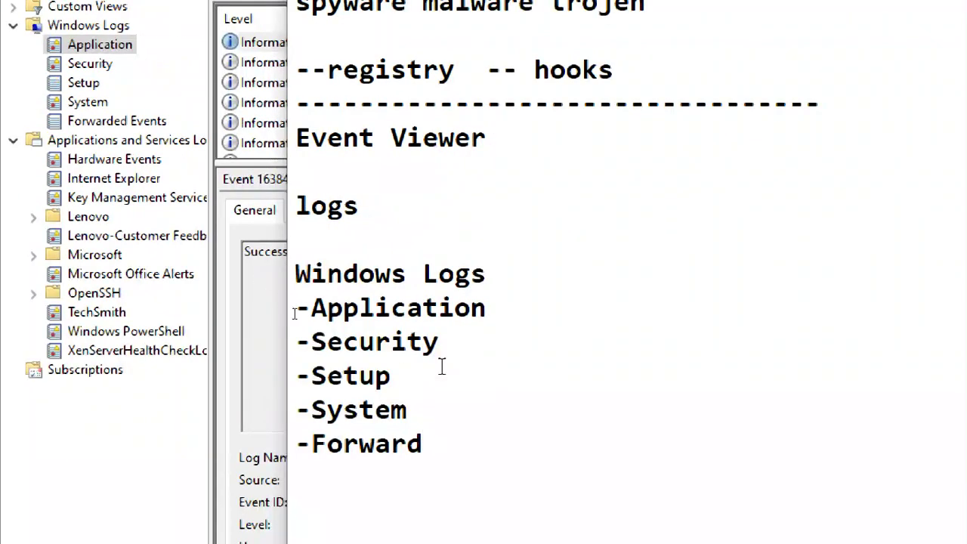
type("ed Events")
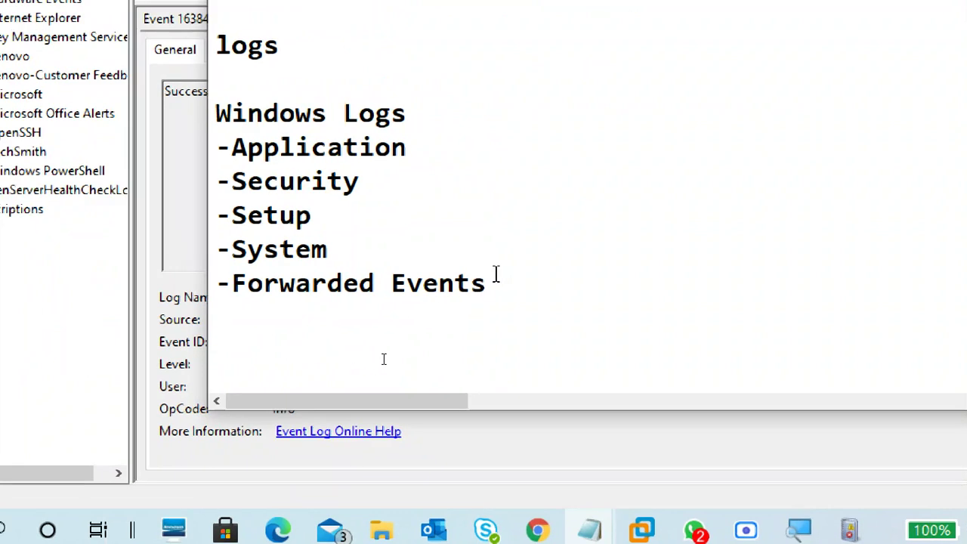
Highlight the Windows Logs entries from "-Application" to "-Forwarded Events" in the notes, and return to Event Viewer
left_click_drag(492, 267, 188, 290)
left_click(337, 227)
left_click_drag(341, 235, 187, 135)
left_click(352, 241)
left_click(270, 326)
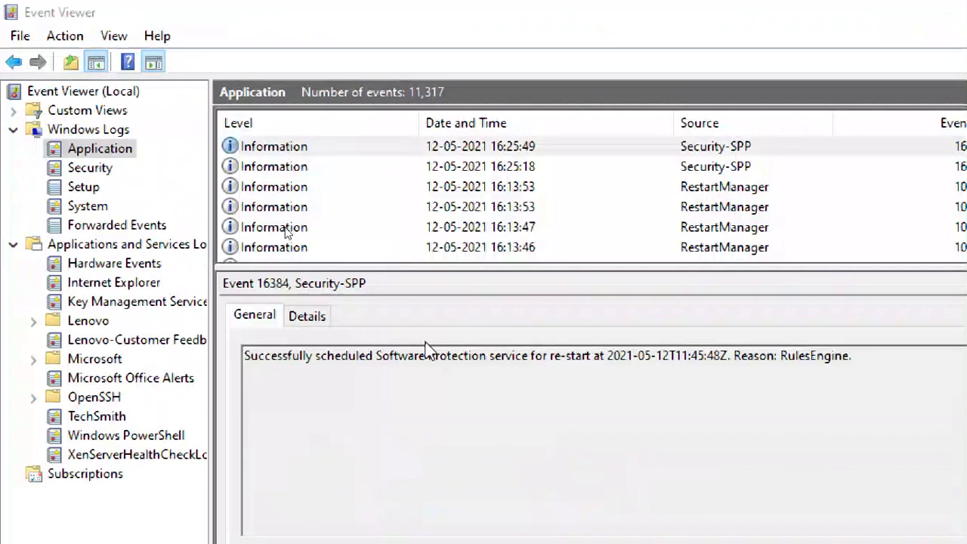
Enlarge the Application log's event list and look through its RestartManager and Security-SPP information events
left_click_drag(431, 268, 443, 365)
left_click(361, 189)
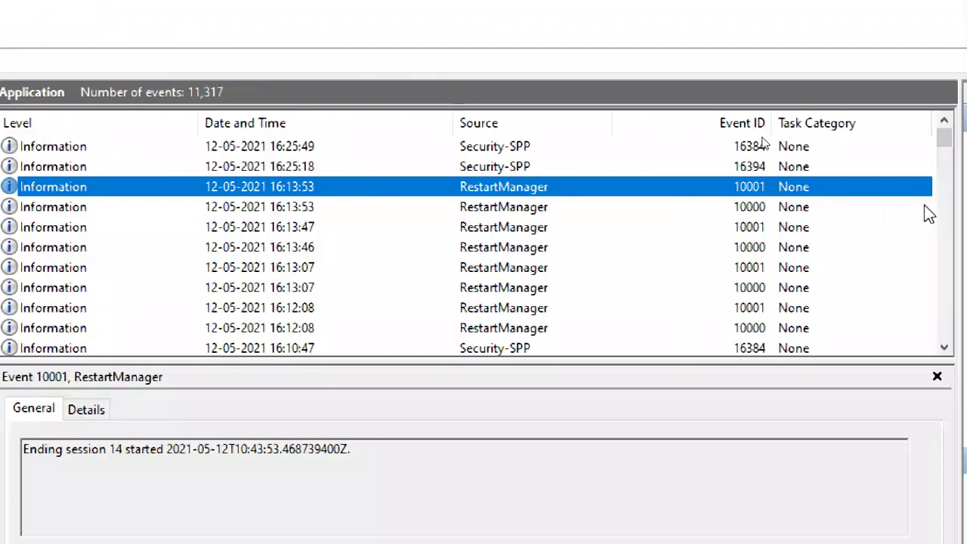
left_click(734, 207)
key("Down")
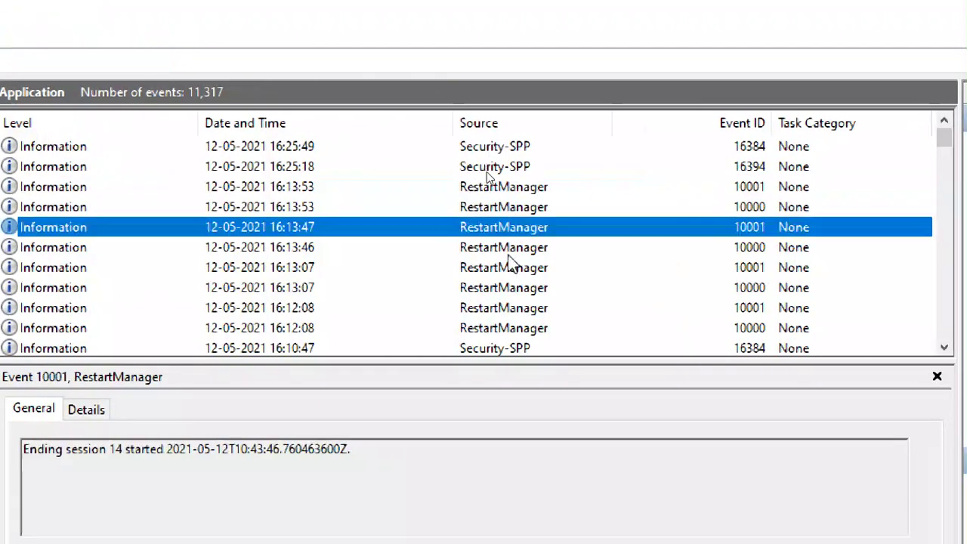
key("Down")
key("Down")
scroll(499, 291, "down", 2)
left_click(485, 227)
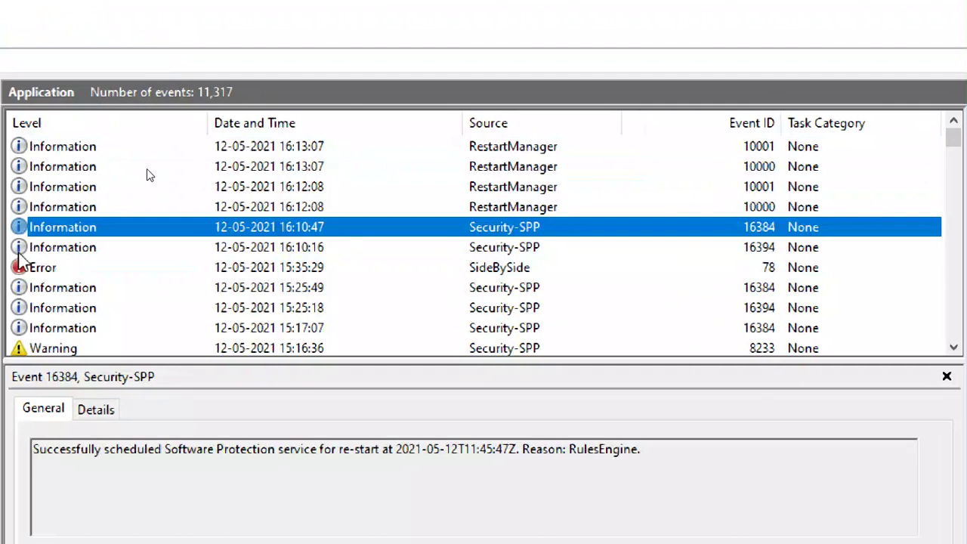
Inspect the SideBySide error and the two Security-SPP warnings in the Application log
left_click(39, 270)
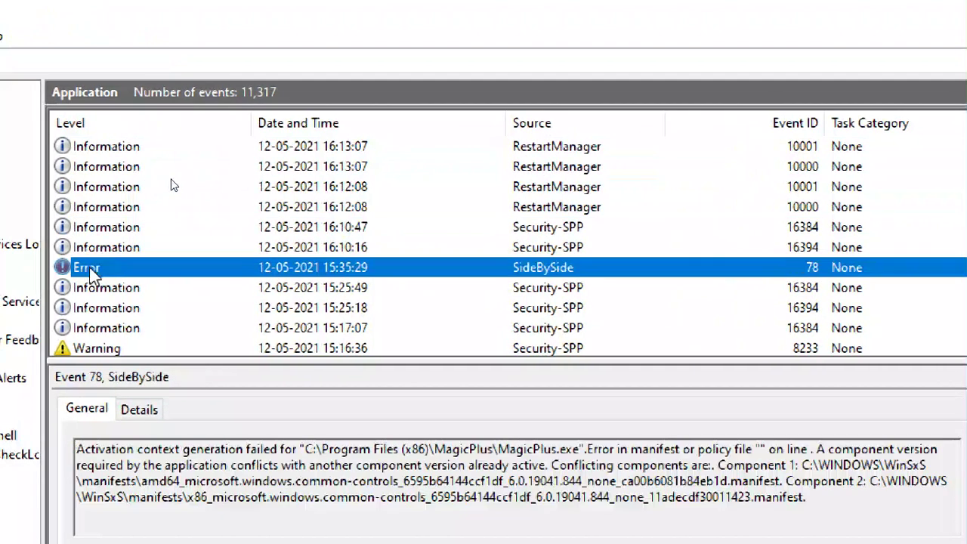
scroll(165, 302, "down", 2)
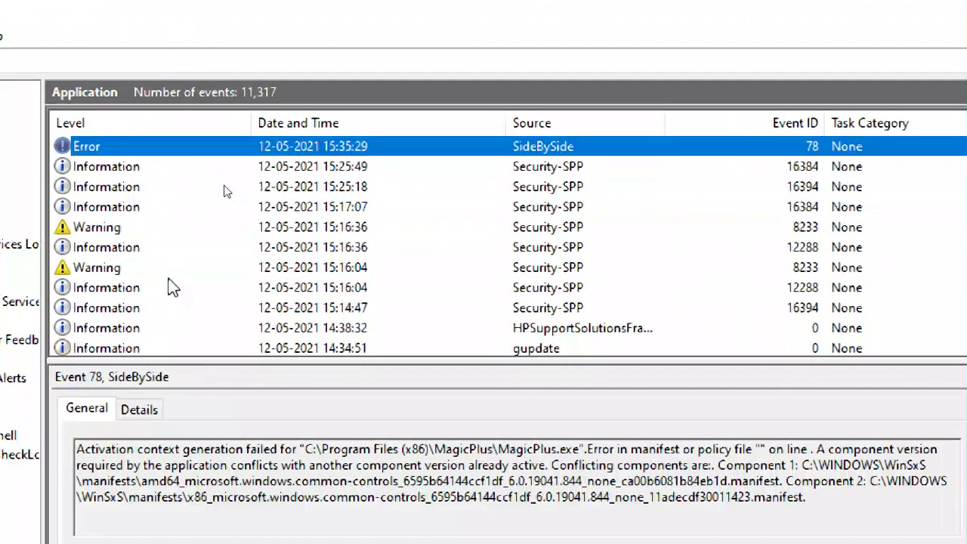
left_click(118, 226)
left_click(143, 269)
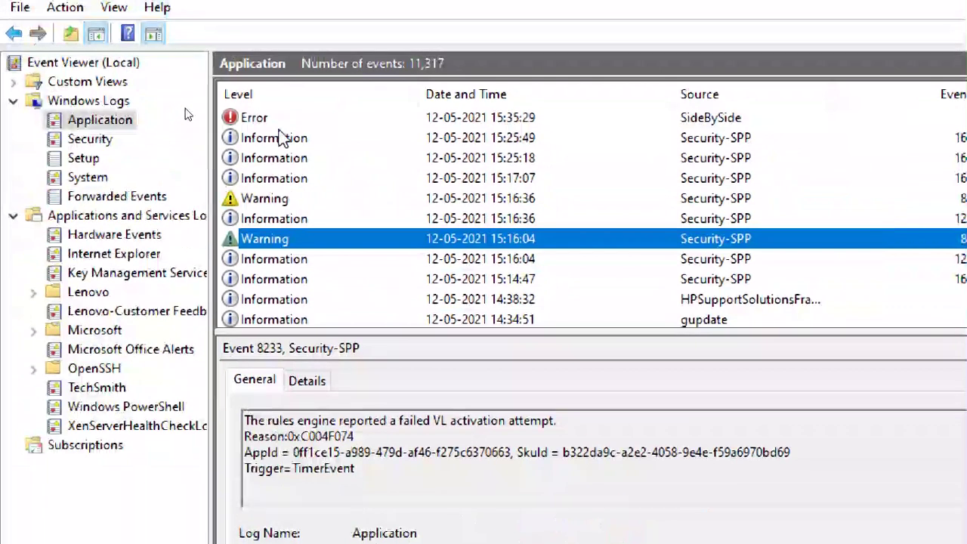
Open the properties of the Security-SPP information event logged at 15:25:49, highlight its description, and close them
double_click(277, 74)
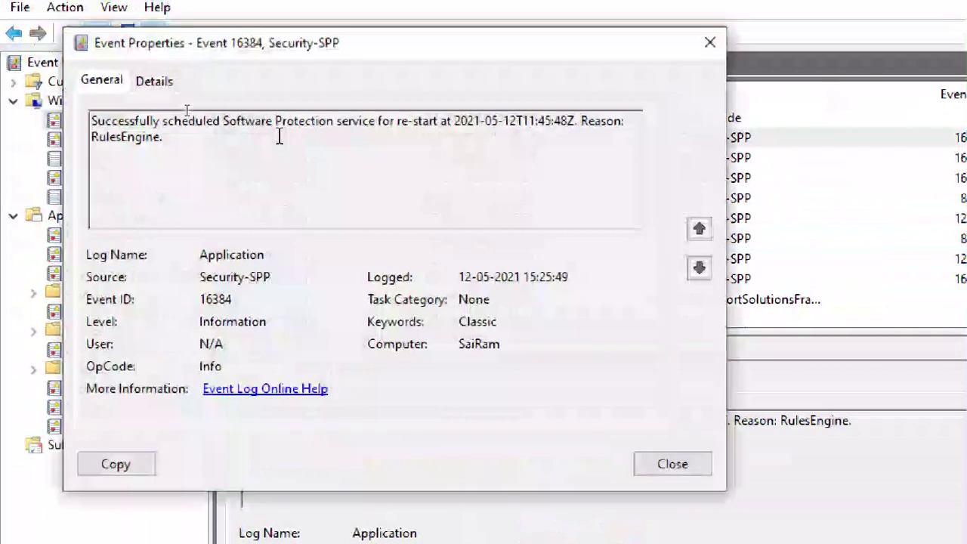
left_click_drag(181, 153, 90, 119)
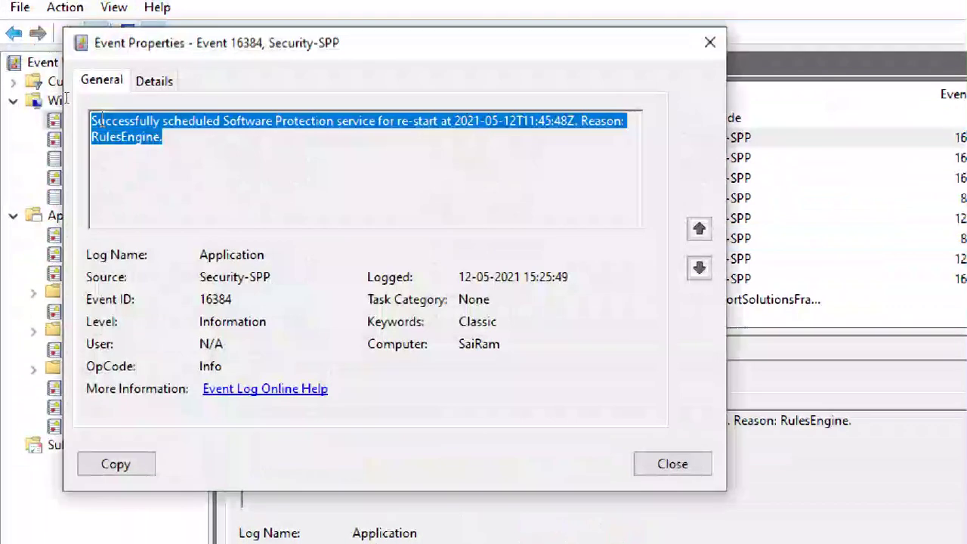
left_click(234, 133)
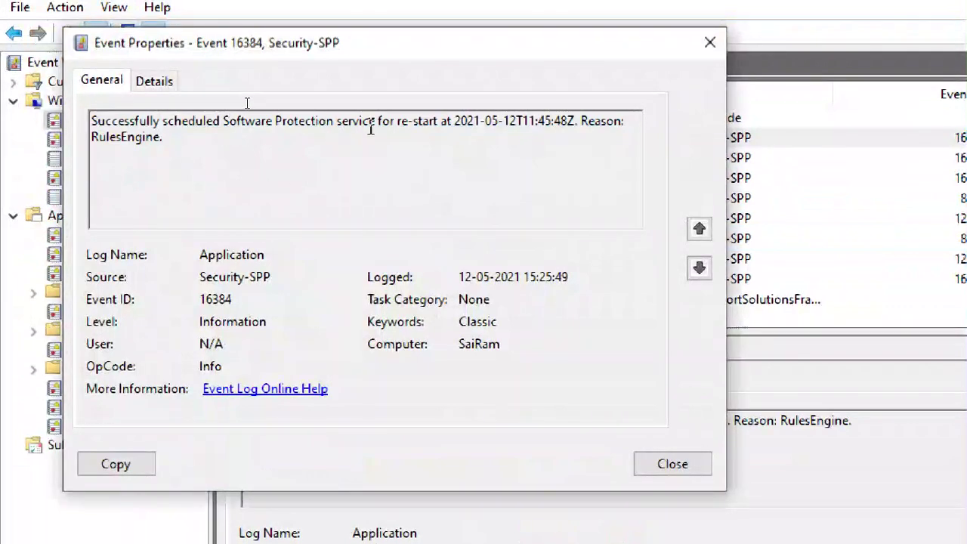
left_click(710, 43)
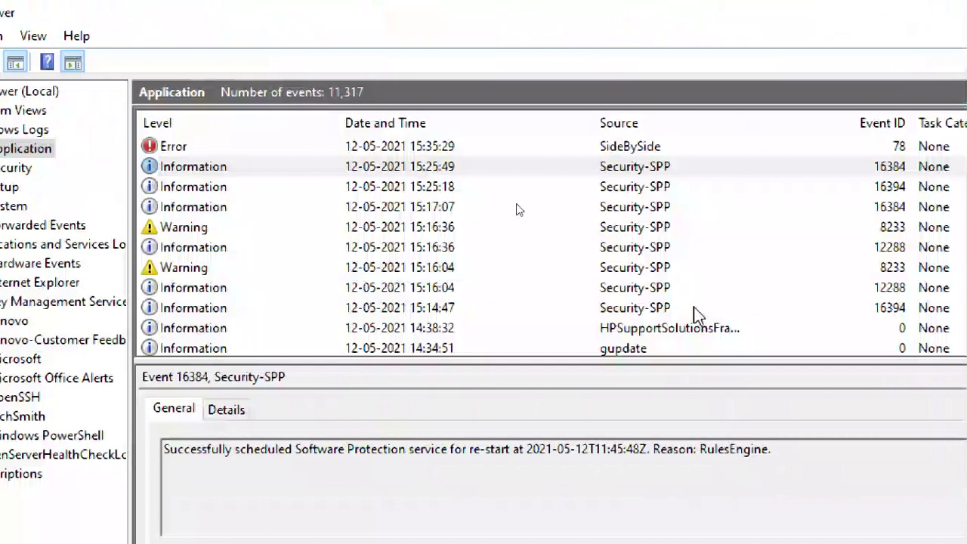
key("super+Tab")
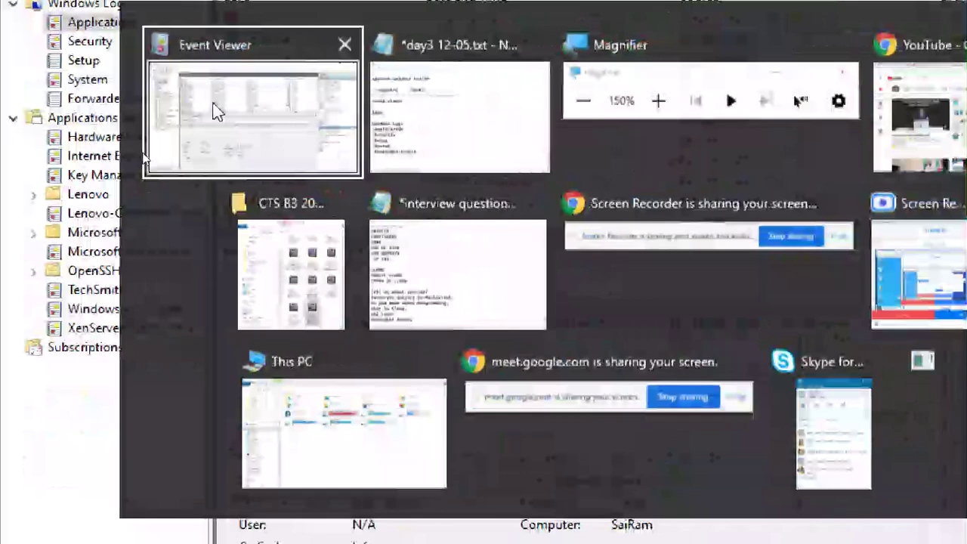
left_click(218, 105)
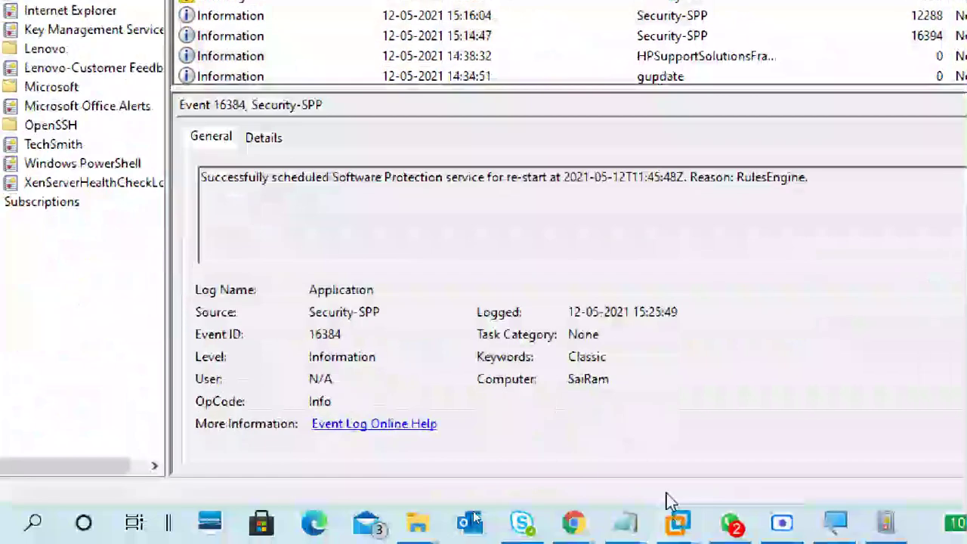
mouse_move(678, 521)
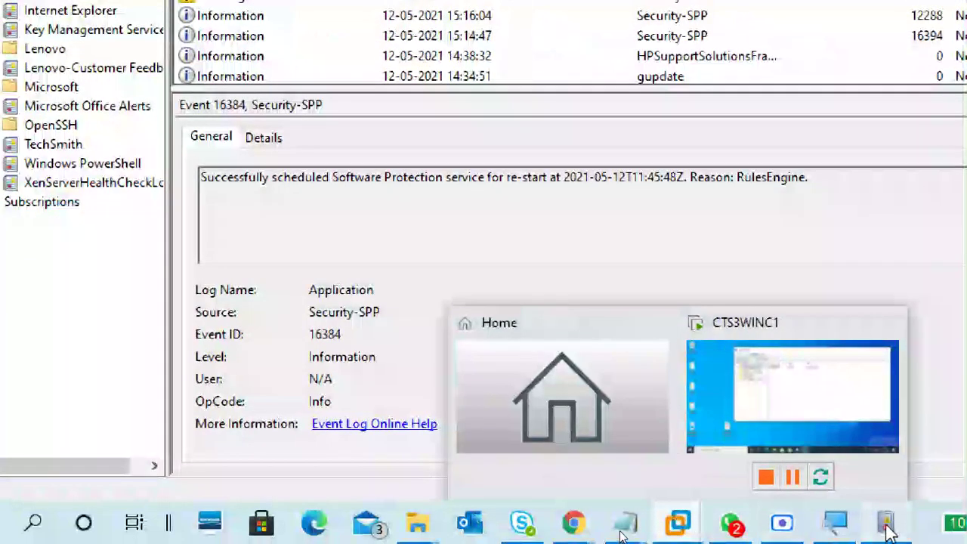
right_click(888, 529)
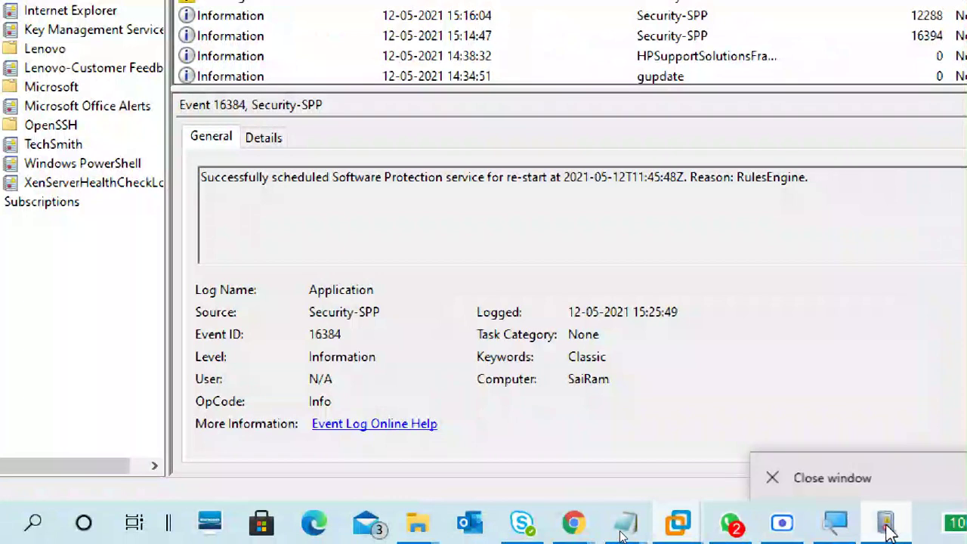
left_click(858, 479)
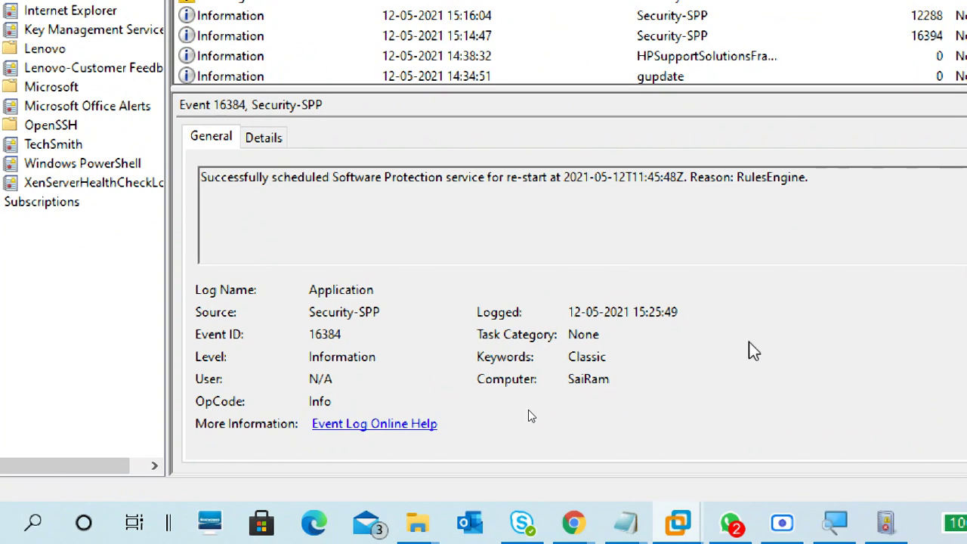
left_click(733, 524)
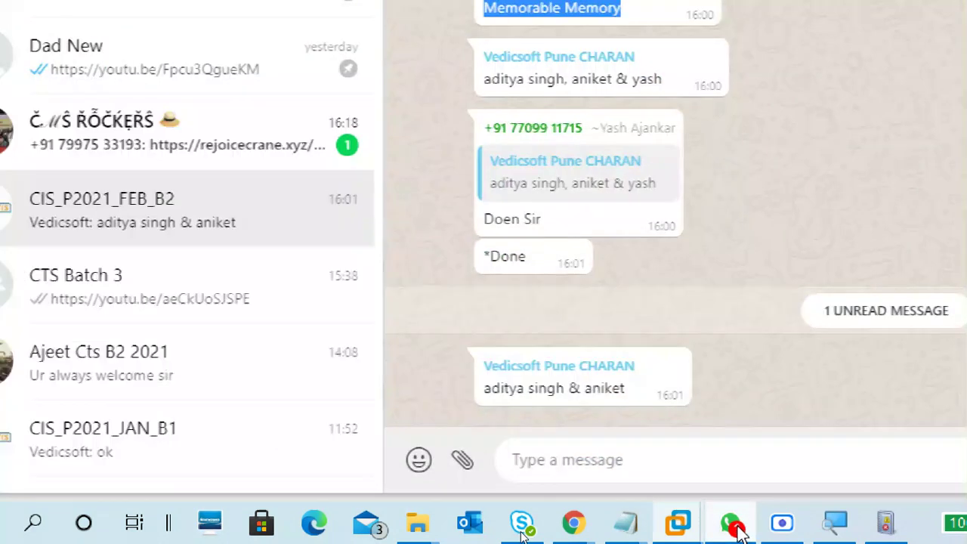
left_click(731, 522)
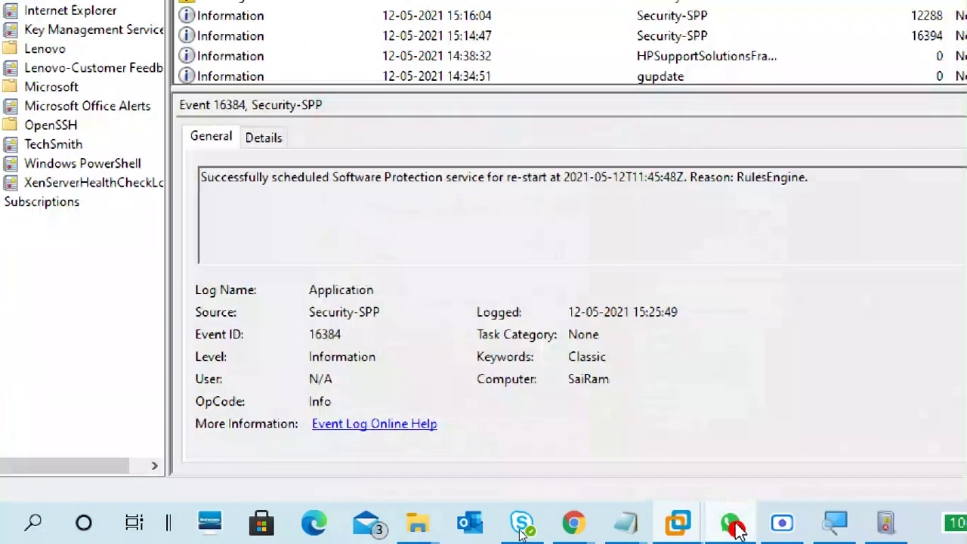
left_click(733, 524)
left_click(733, 524)
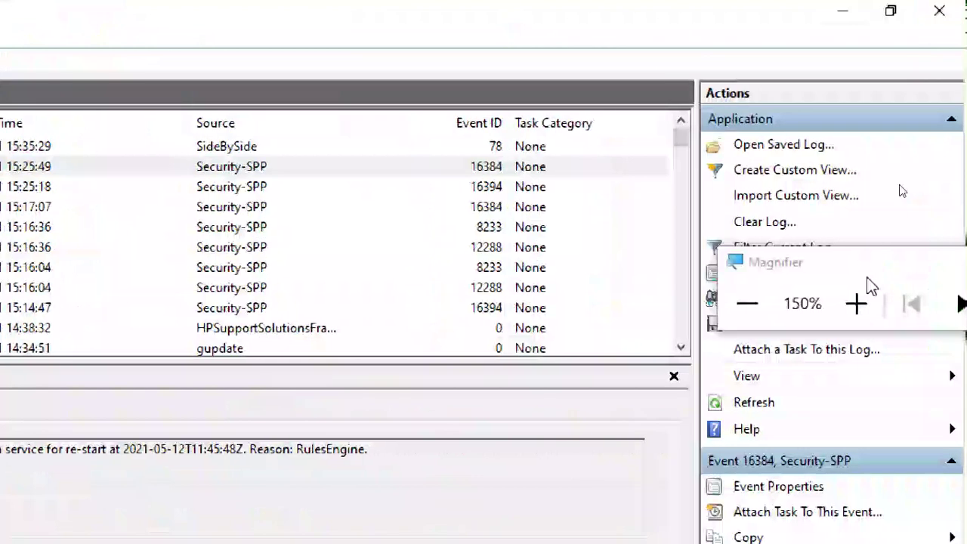
Reset the screen magnification to 100% and open Task Manager
left_click(754, 317)
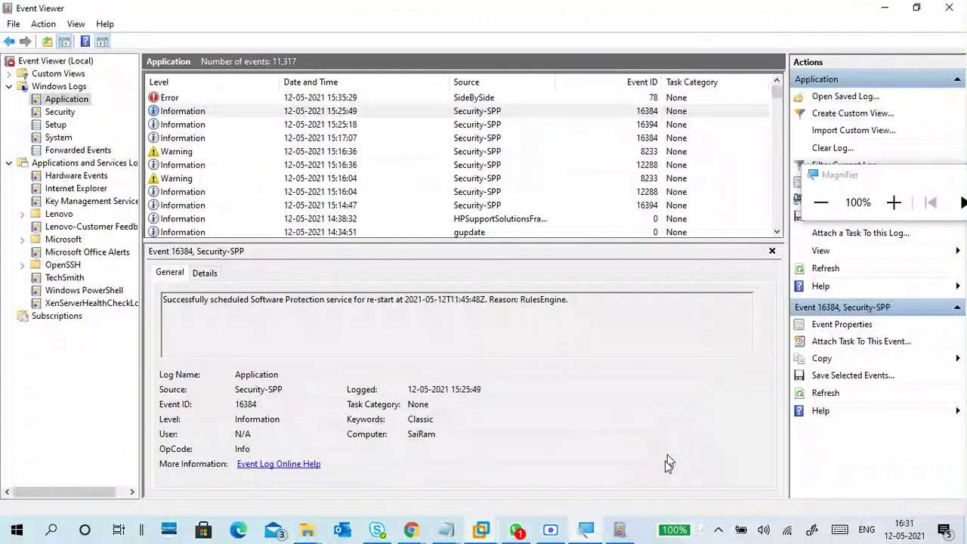
right_click(654, 516)
left_click(665, 461)
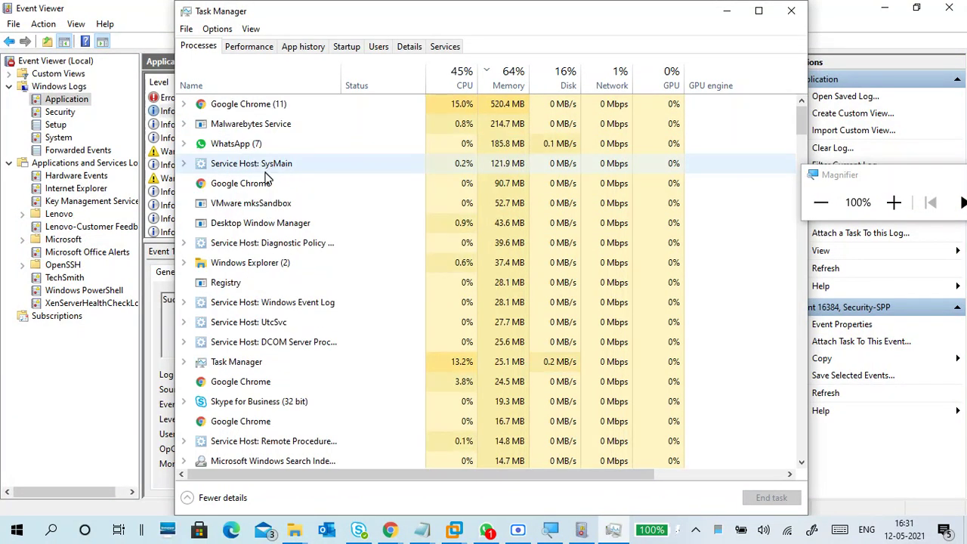
Examine the most memory-intensive processes in Task Manager, including Google Chrome, WhatsApp, SysMain and VMware mksSandbox
left_click(287, 111)
left_click(299, 145)
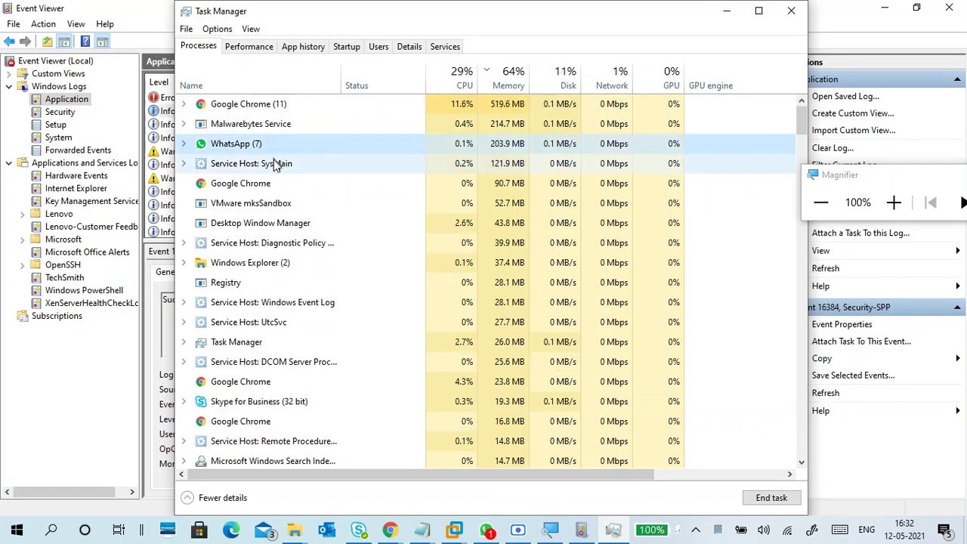
left_click(273, 167)
left_click(273, 184)
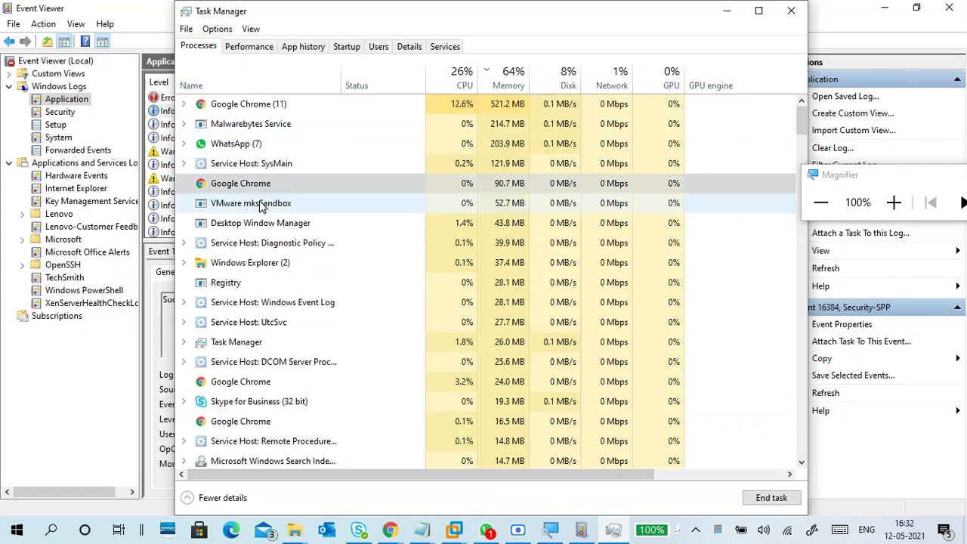
left_click(260, 205)
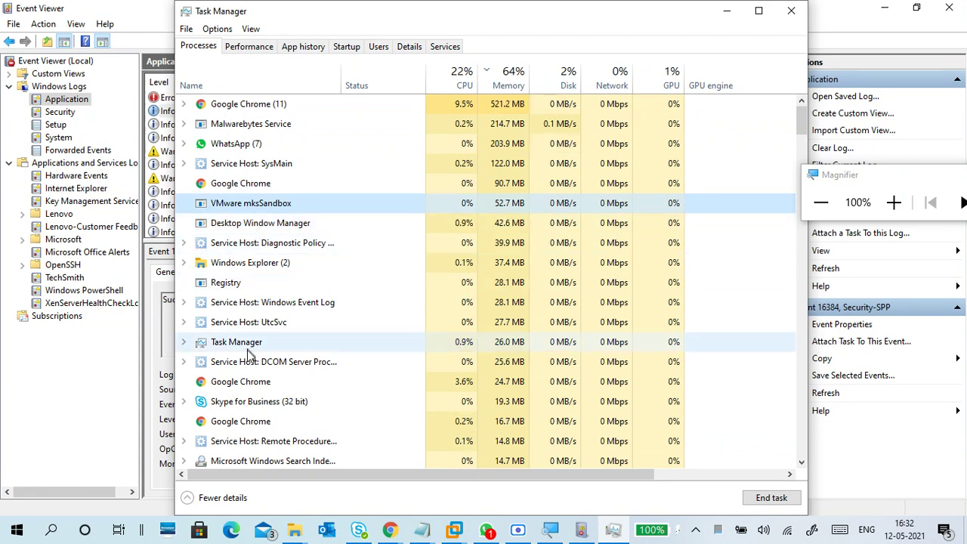
scroll(281, 411, "down", 3)
scroll(281, 412, "up", 3)
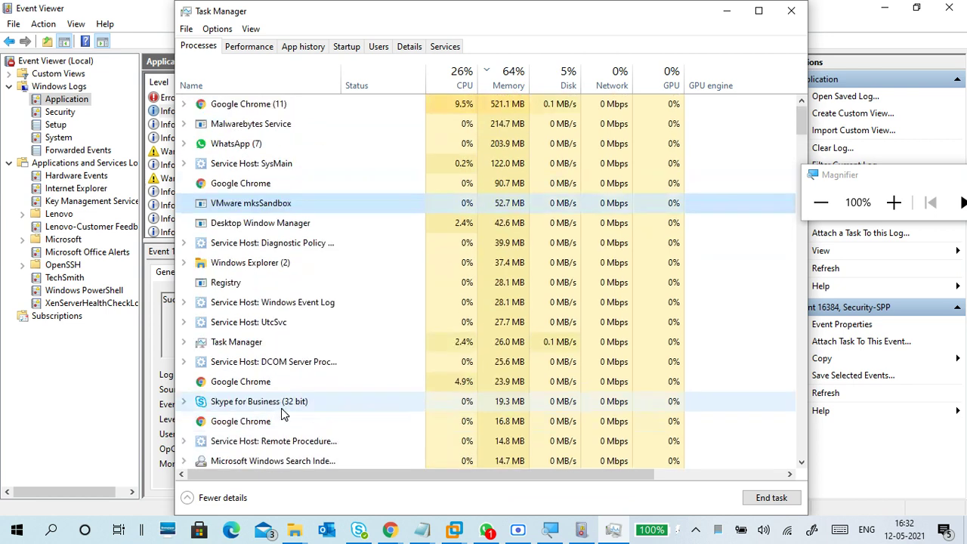
View Task Manager's performance data, return to the process list and minimize Task Manager
left_click(259, 47)
left_click(201, 50)
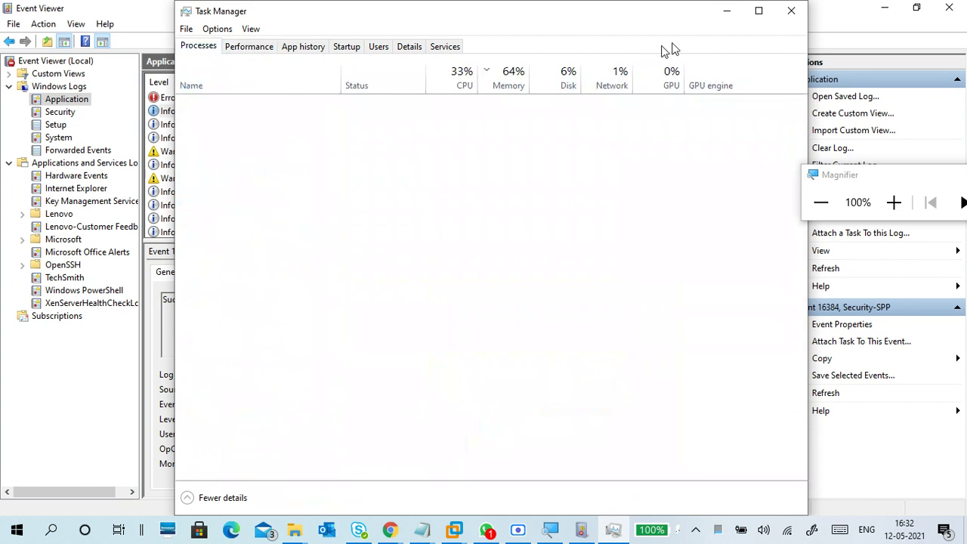
left_click(726, 11)
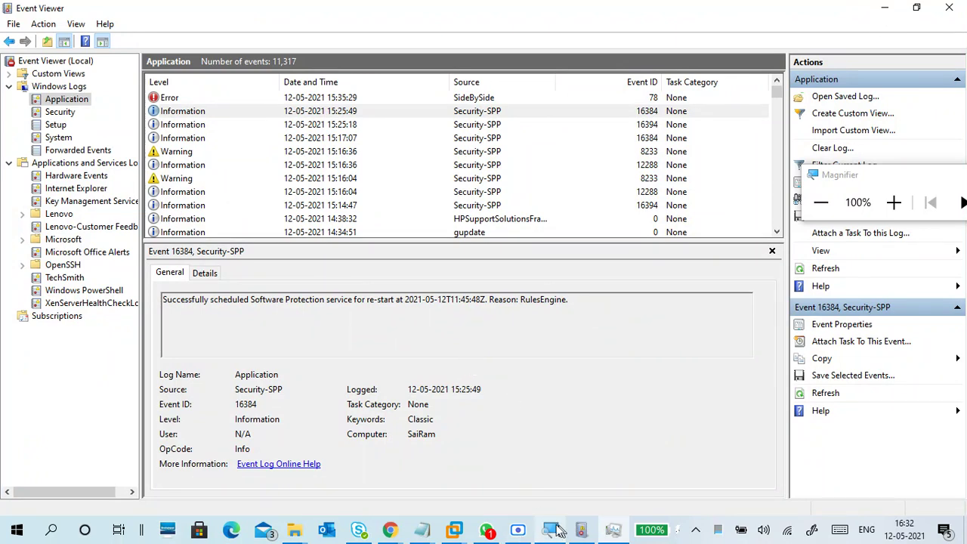
Switch to the CTS3WINC1 virtual machine in VMware Workstation and close its Registry Editor
mouse_move(455, 532)
left_click(509, 468)
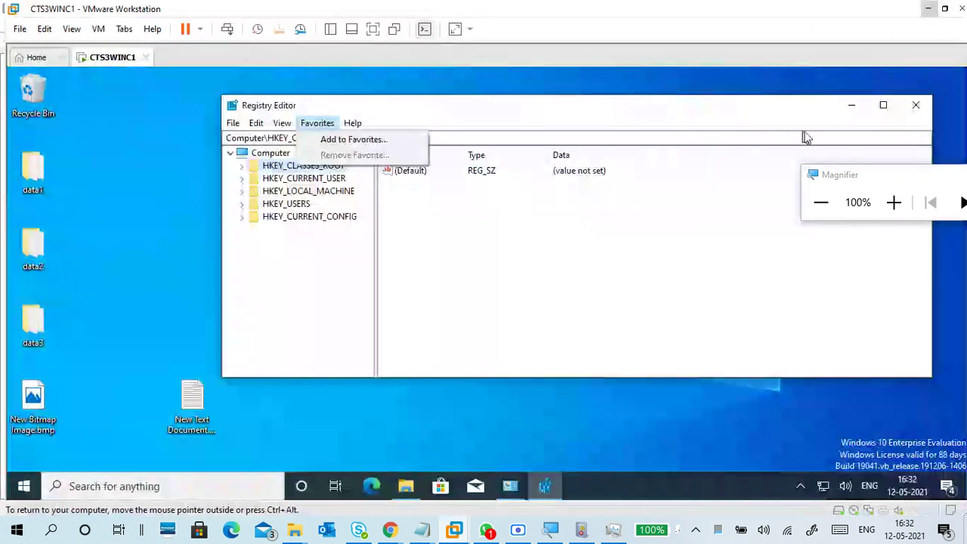
left_click(915, 105)
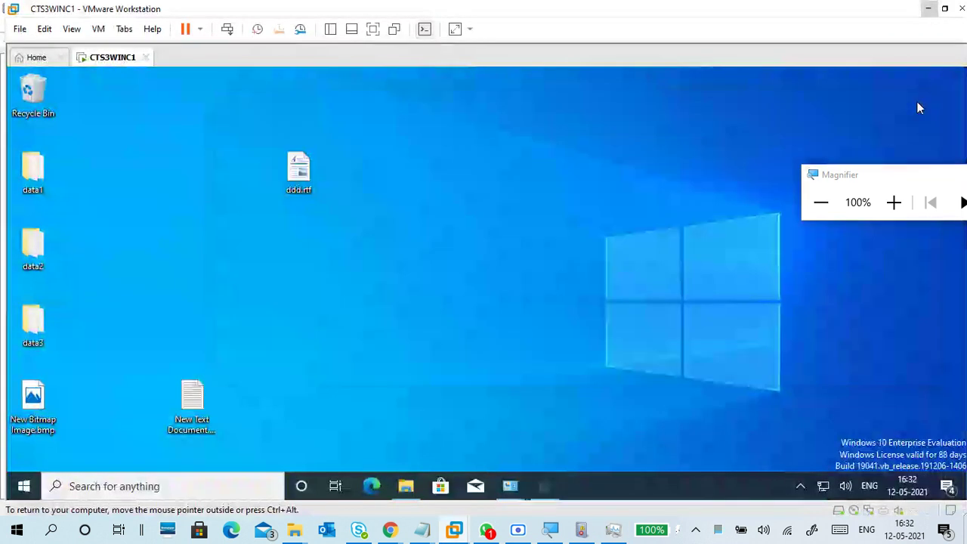
Run eventvwr.msc in the virtual machine with magnification at 150%, and show the machine in full screen
key("super+r")
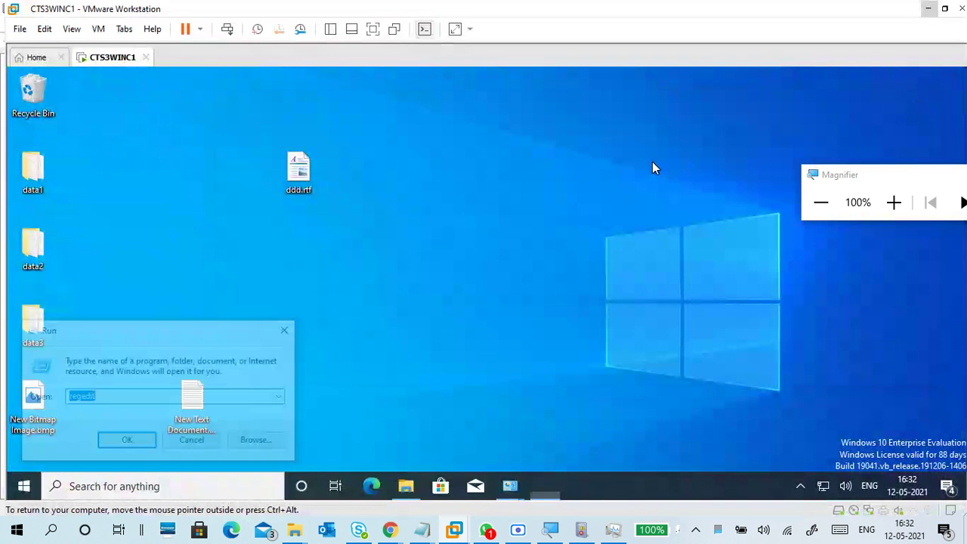
type("eve")
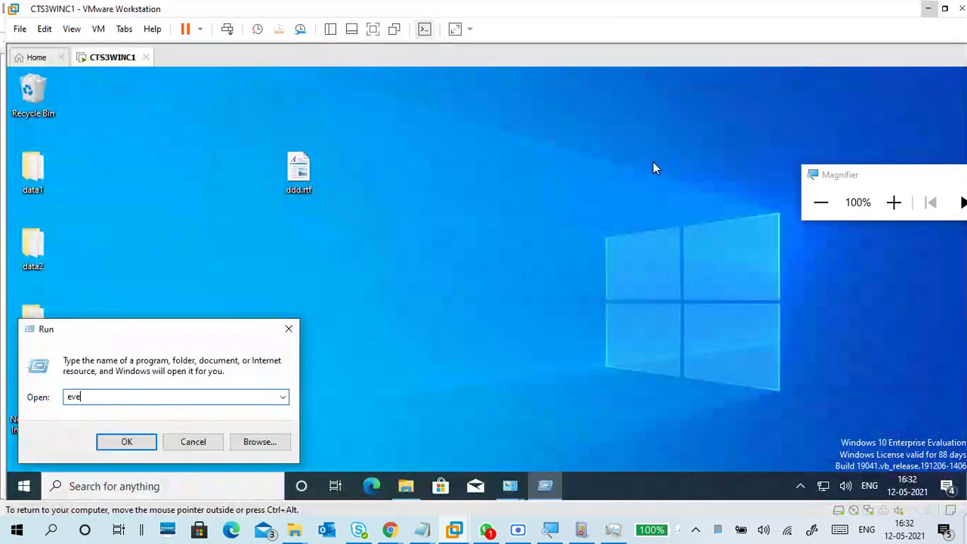
type("ntvwr.msc")
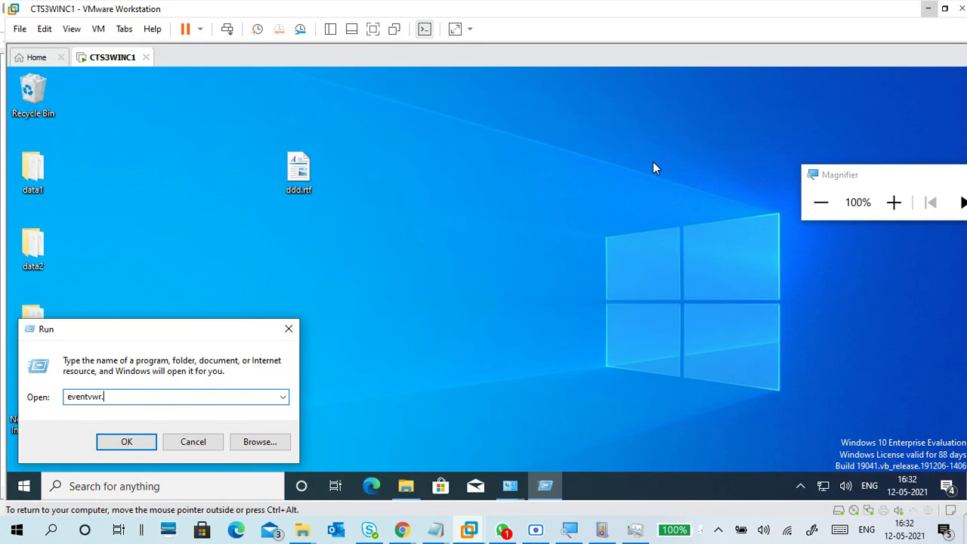
left_click(894, 203)
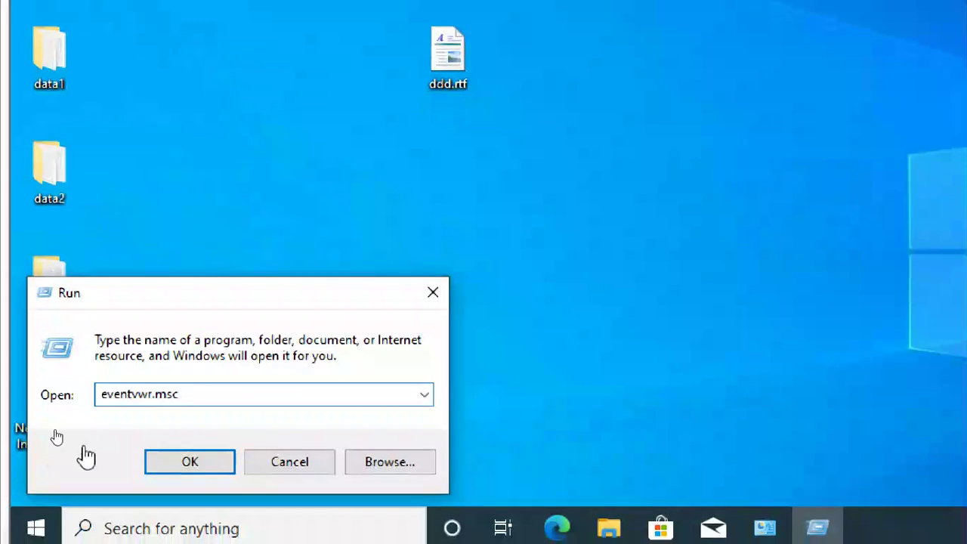
left_click(189, 461)
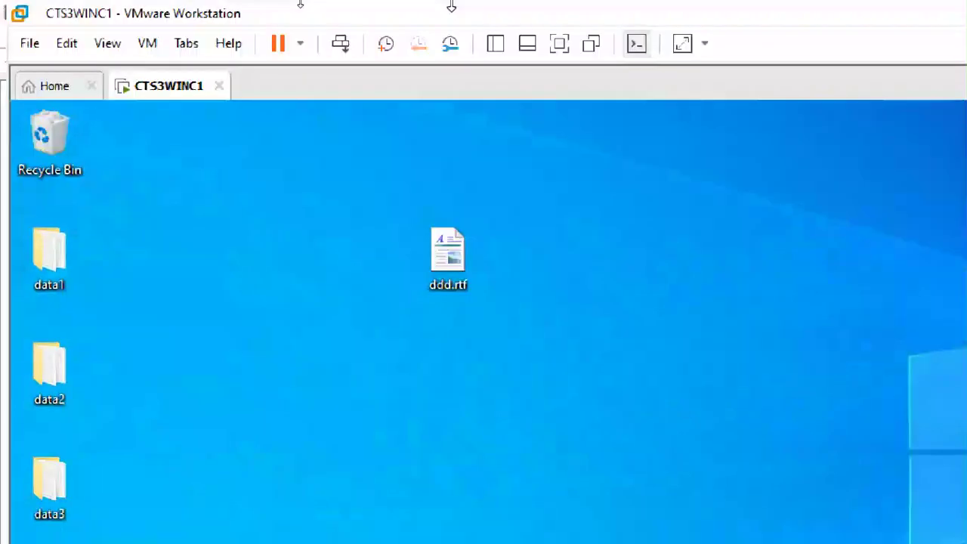
left_click(562, 36)
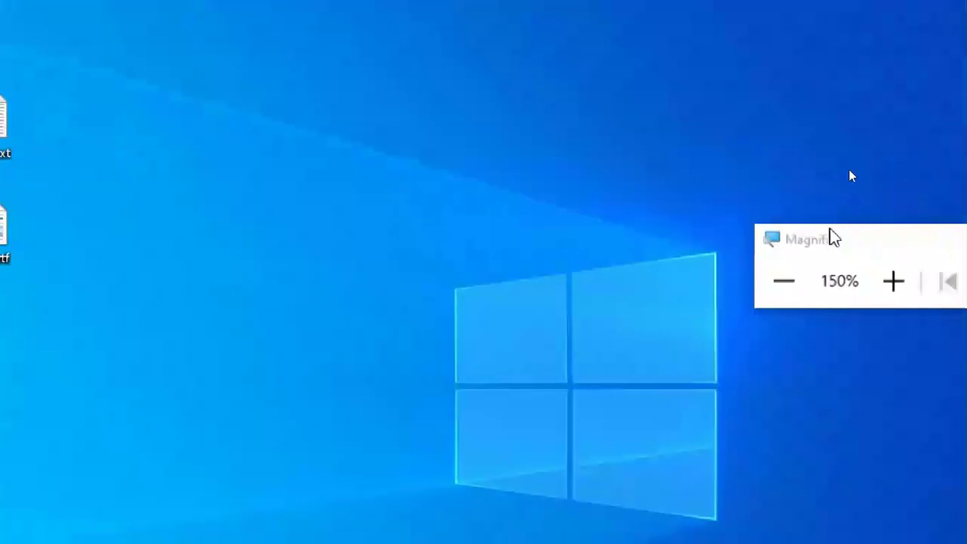
Move the Magnifier controls out of the way, set the magnification to 125% and maximize Event Viewer
left_click_drag(831, 237, 863, 30)
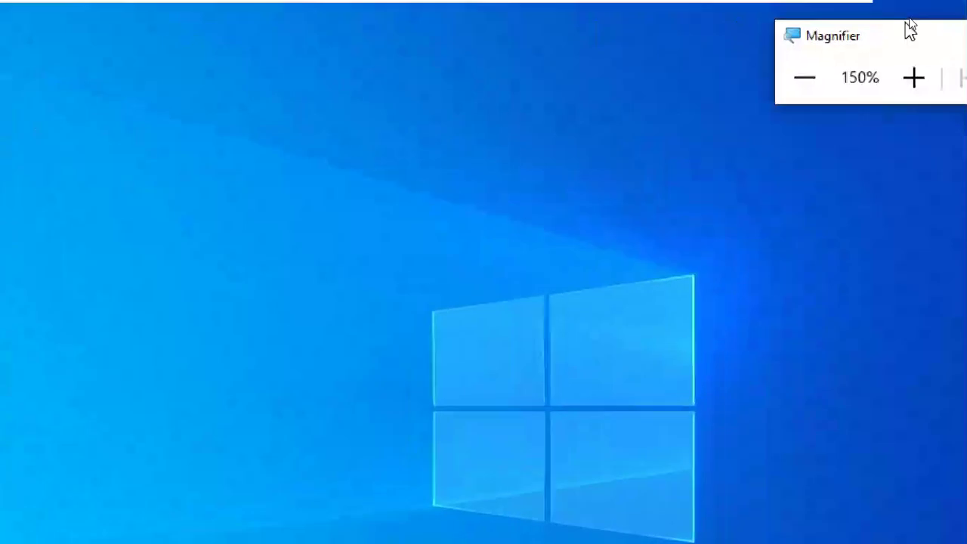
left_click(805, 75)
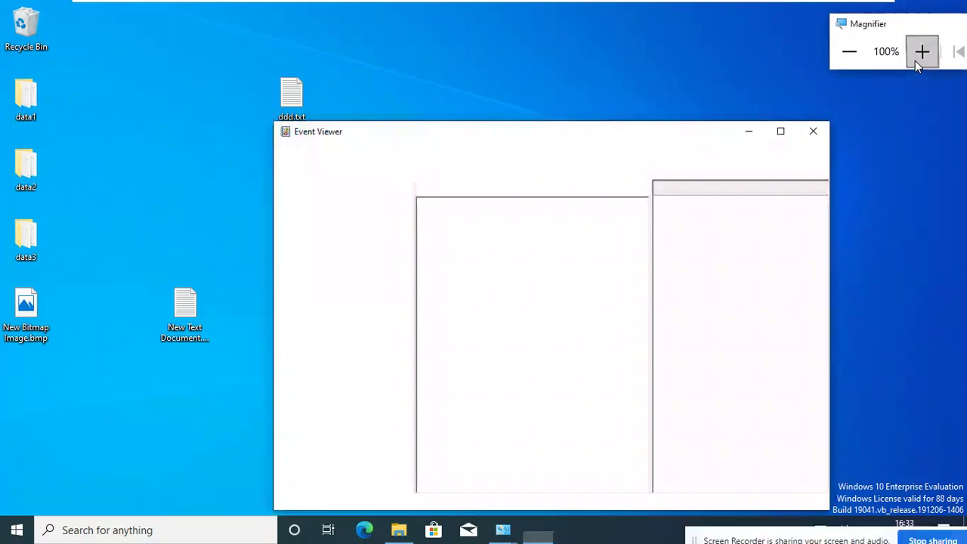
left_click(921, 51)
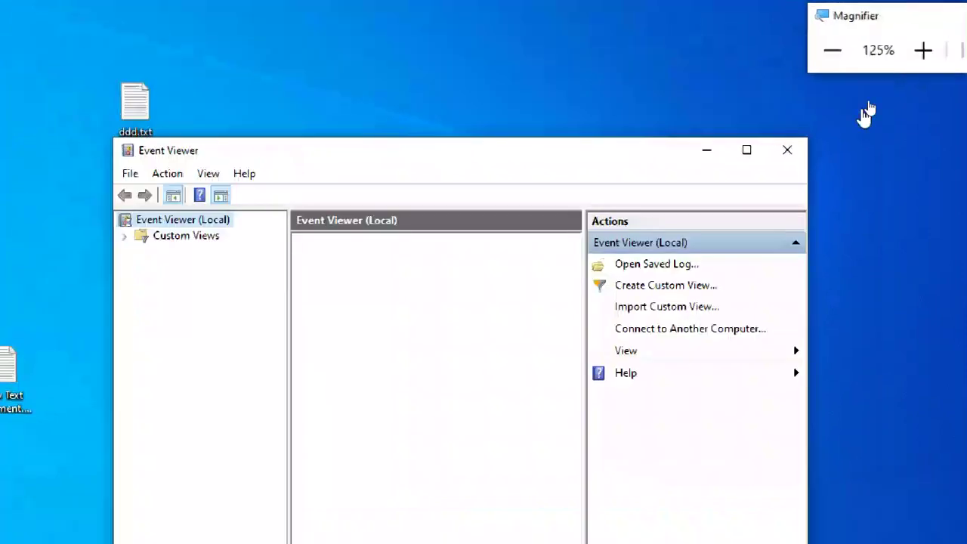
left_click(748, 152)
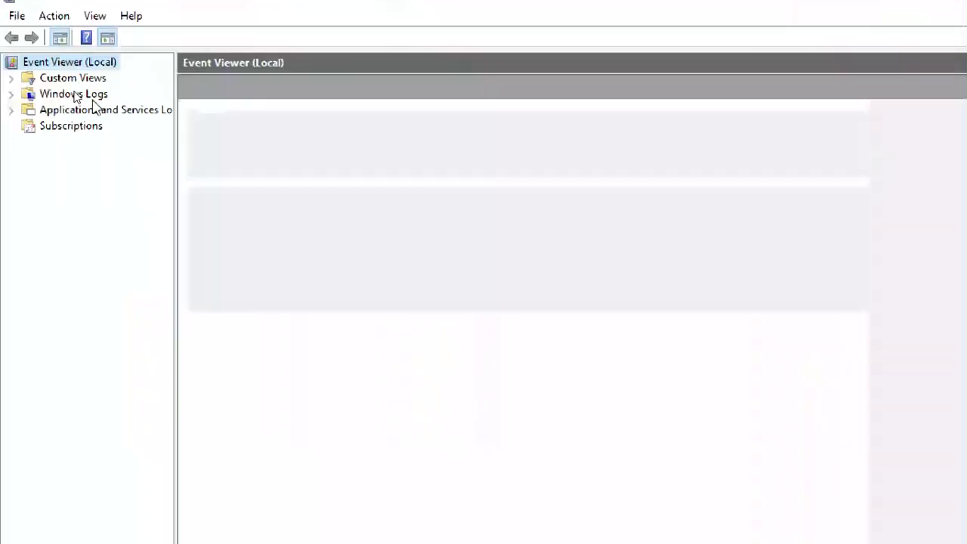
Expand Windows Logs in Event Viewer and open the Application log
left_click(90, 95)
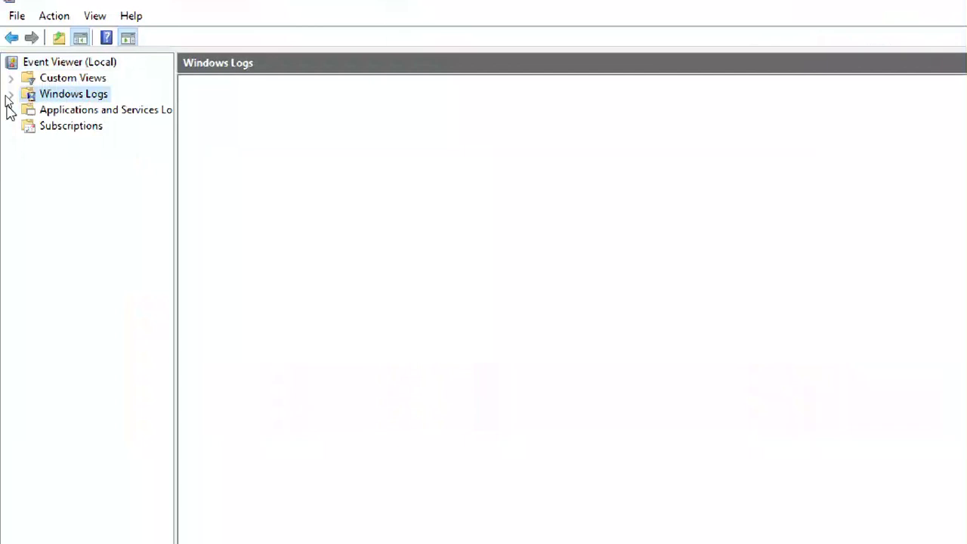
left_click(11, 94)
left_click(81, 110)
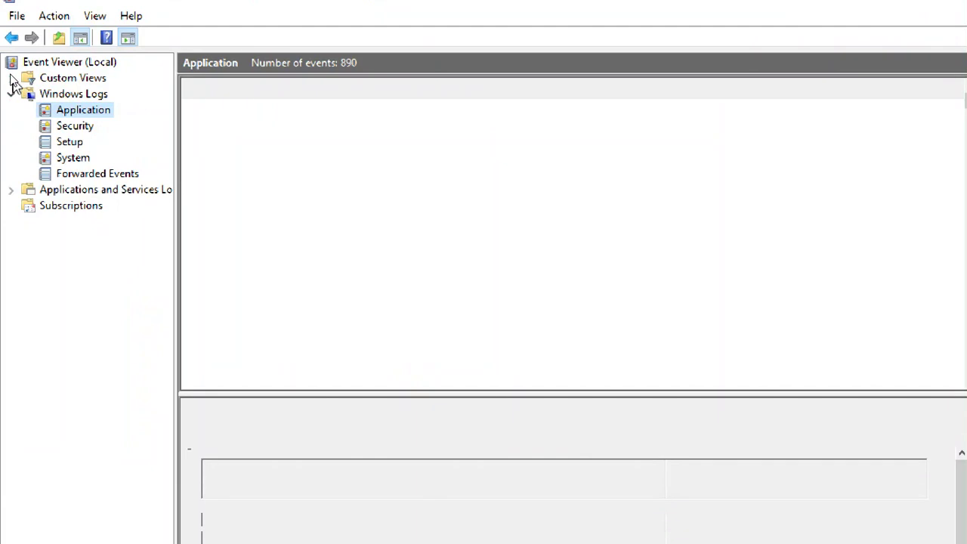
left_click(66, 68)
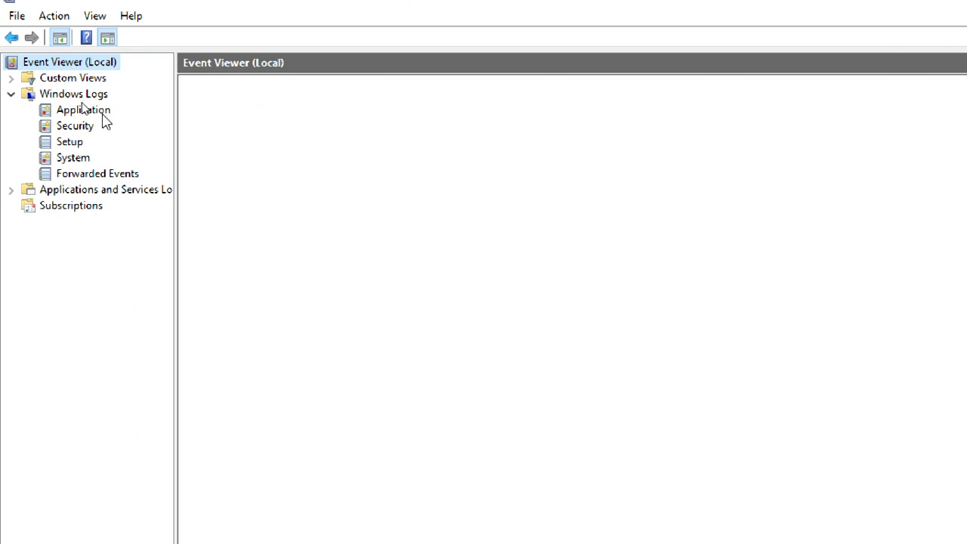
left_click(104, 113)
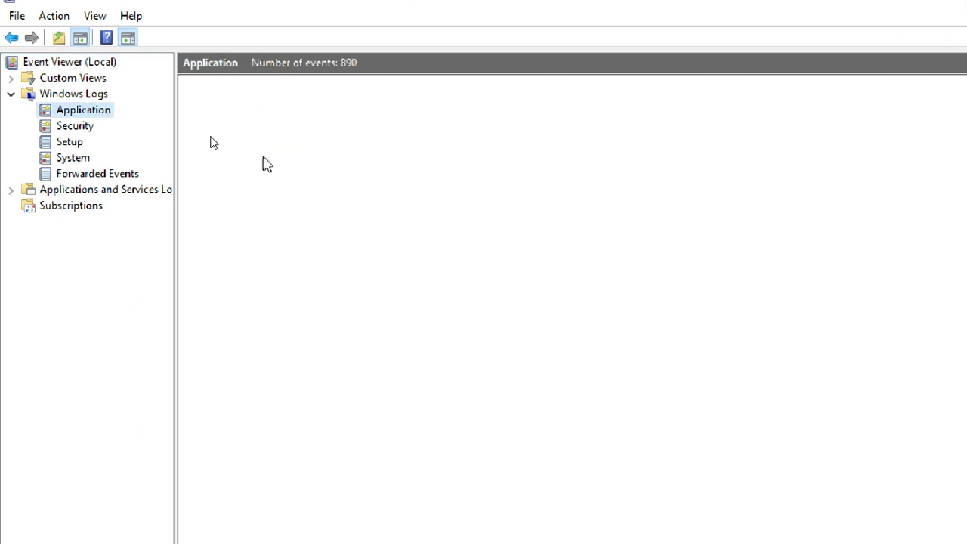
Reset the magnification to 100% and take the virtual machine out of full screen
left_click(891, 50)
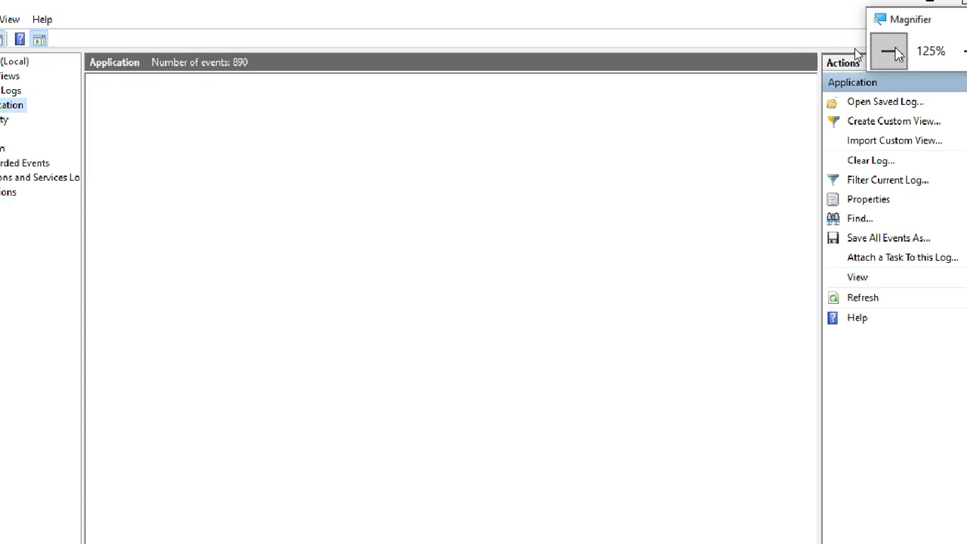
left_click(861, 7)
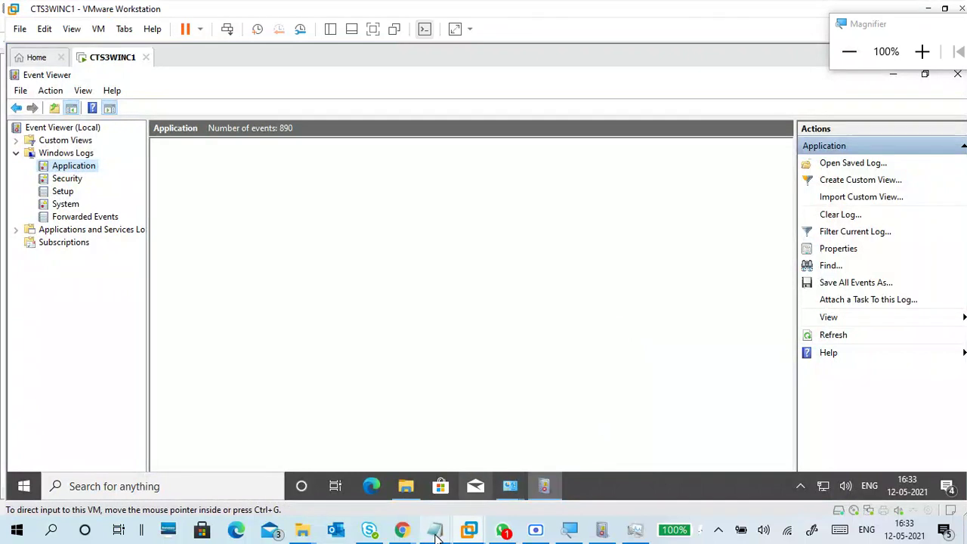
mouse_move(509, 488)
left_click(507, 458)
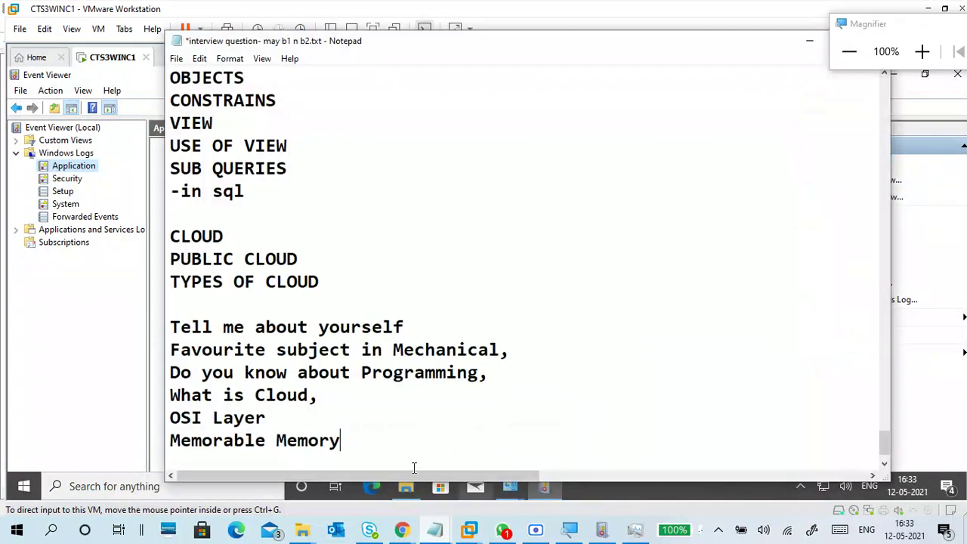
left_click(809, 40)
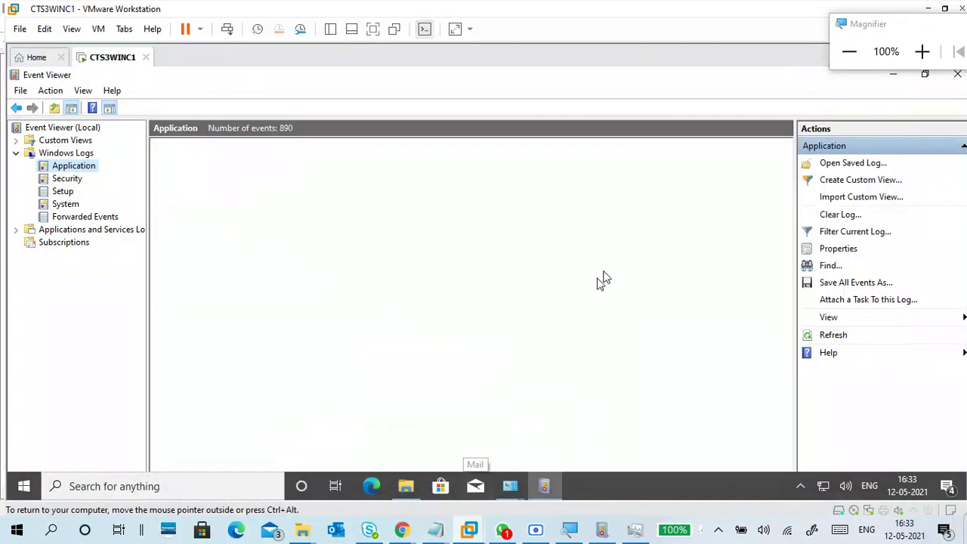
Add the lines -information, -Warning, -Error and Login Success/failure to the day3 12-05.txt notes in Notepad, and minimize them
mouse_move(435, 529)
left_click(404, 427)
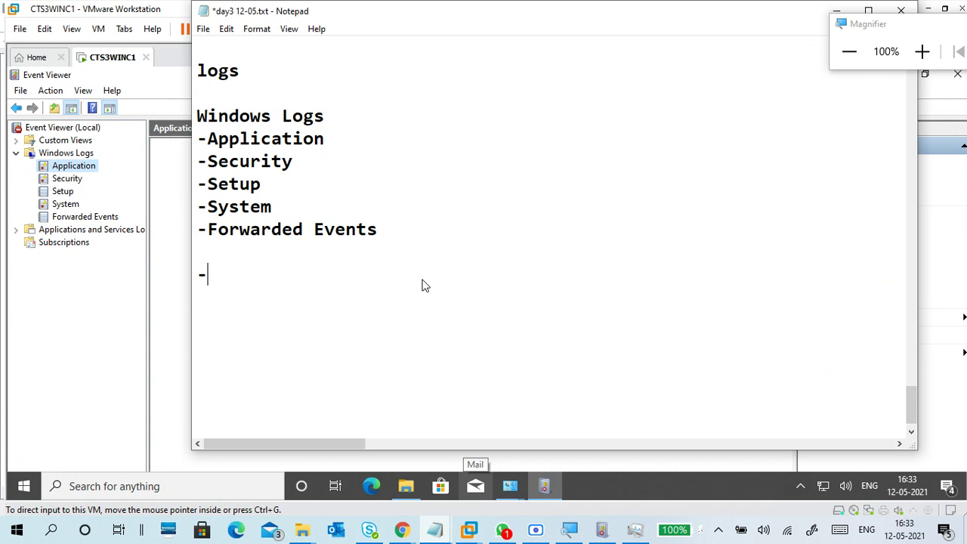
type("information")
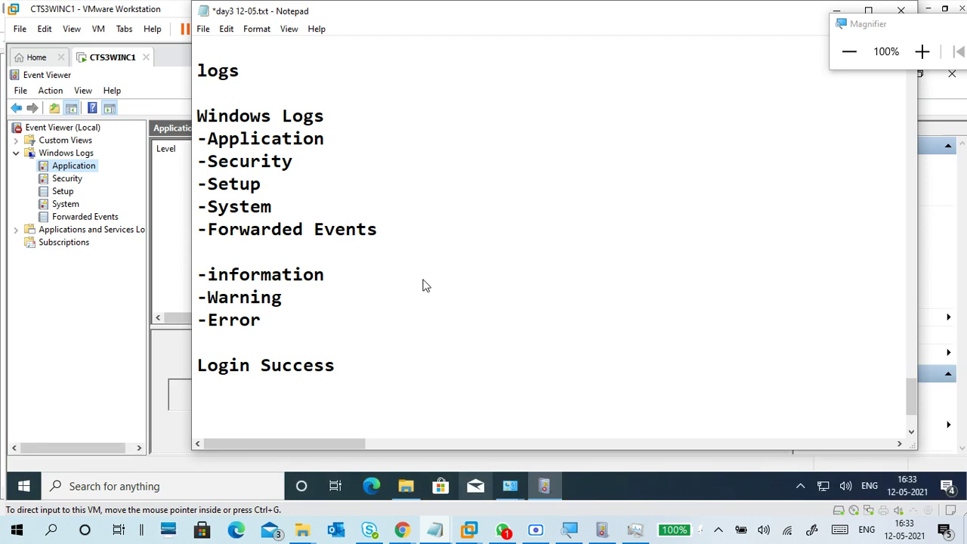
type("/failure")
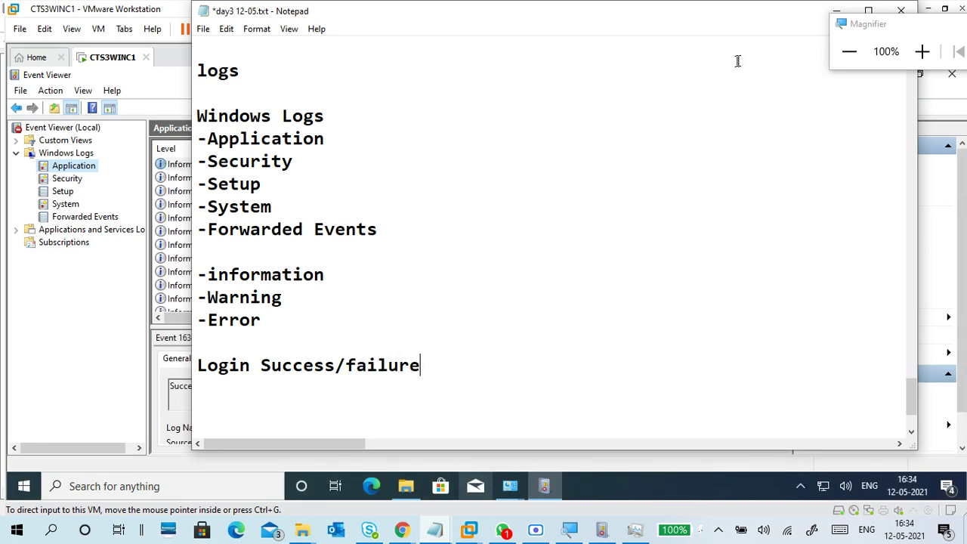
left_click(838, 23)
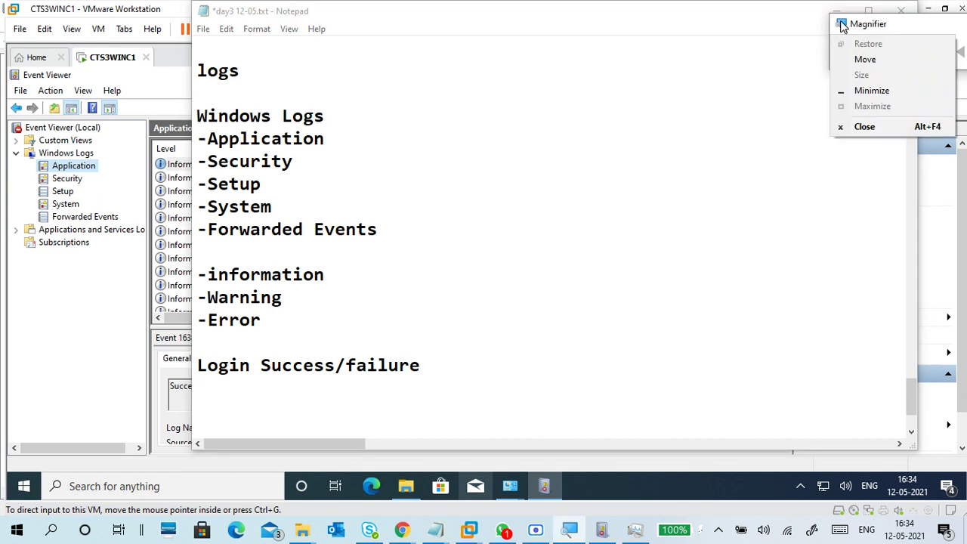
left_click(836, 15)
left_click(836, 10)
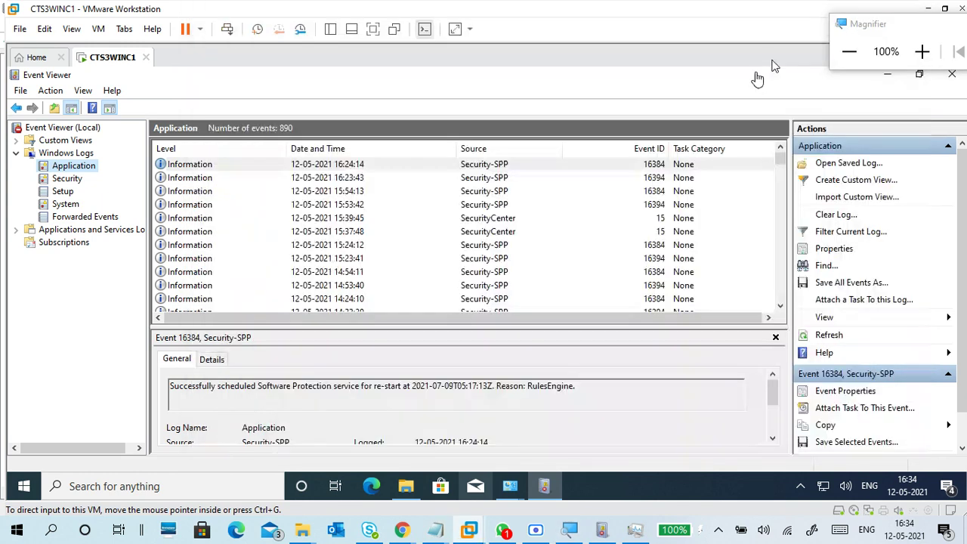
Open the properties of the CAPI2 error with event ID 513 in the Application log and magnify them
left_click(215, 234)
scroll(214, 249, "down", 5)
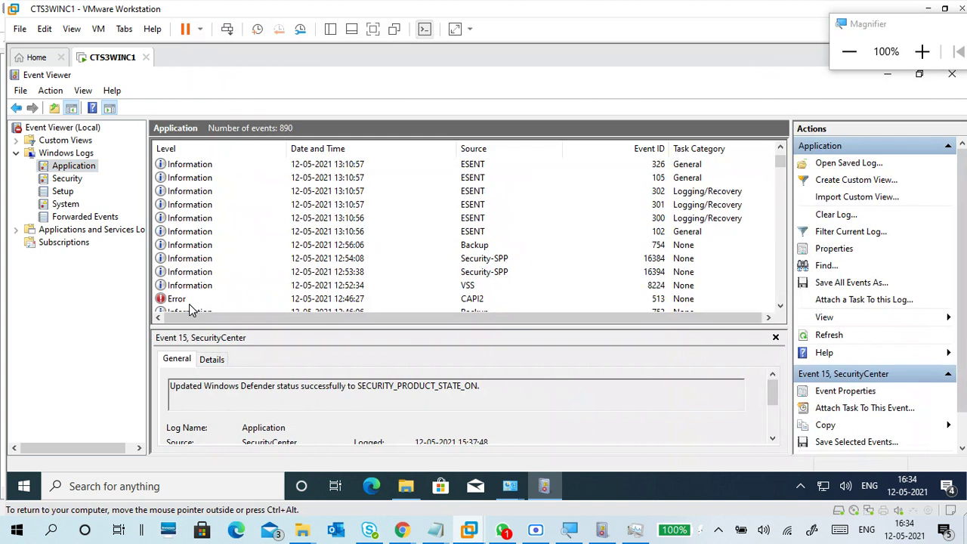
left_click(188, 300)
double_click(187, 300)
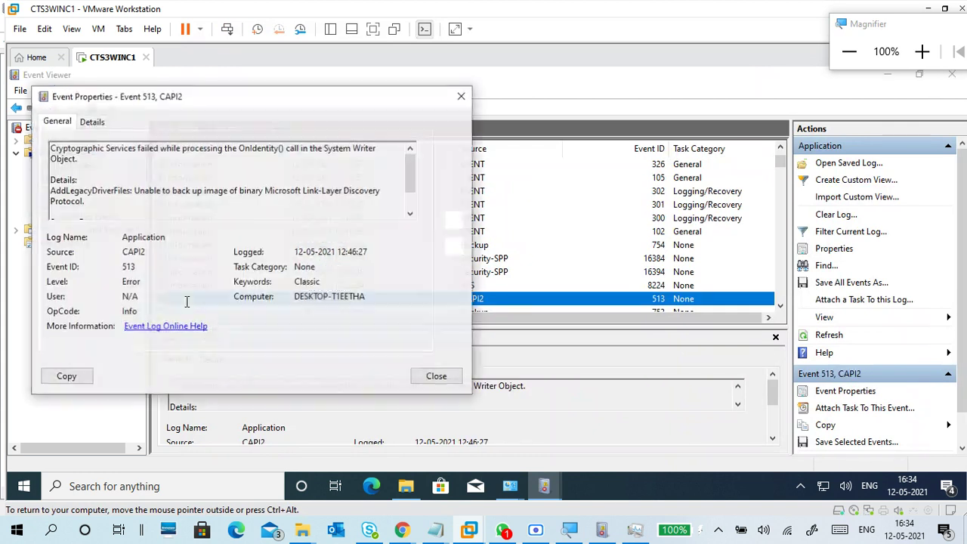
left_click_drag(181, 103, 404, 107)
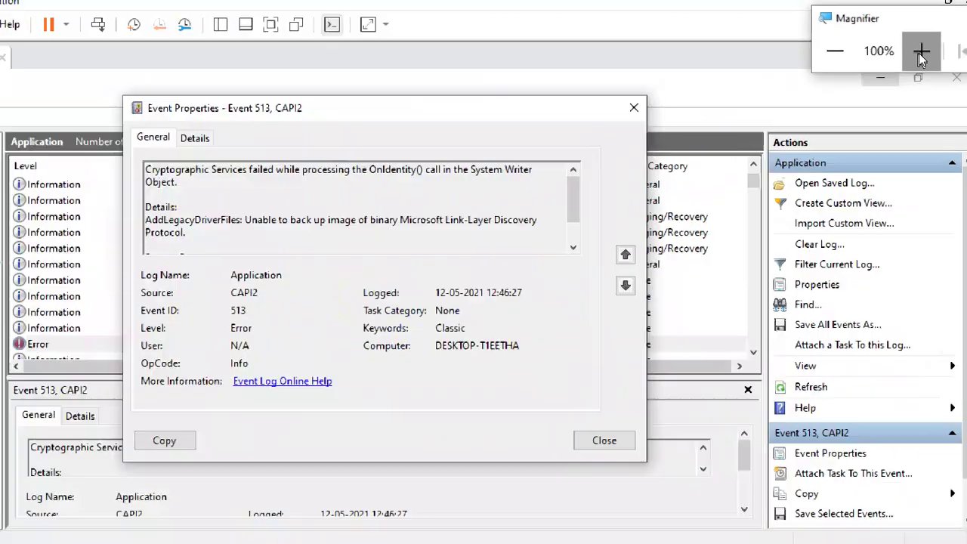
left_click(921, 52)
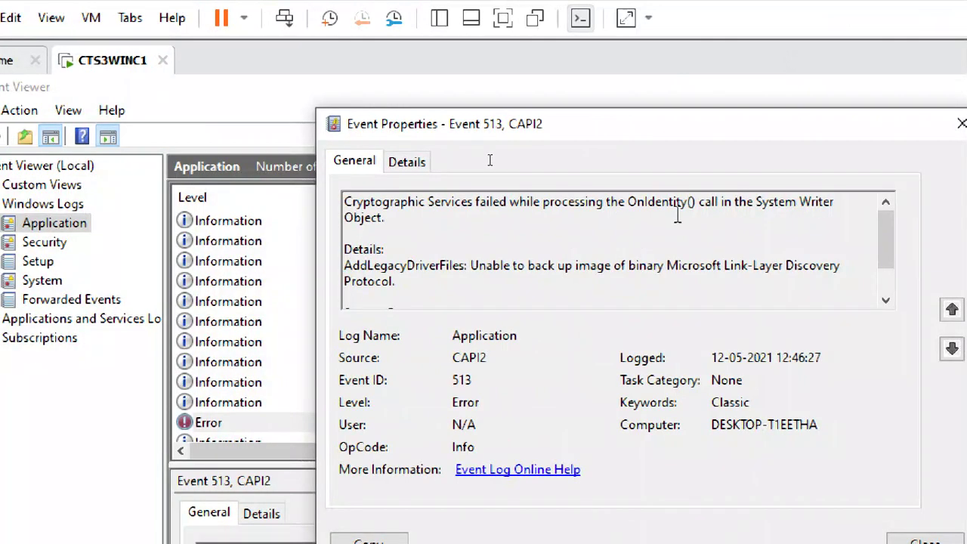
Examine the CAPI2 error's details, system error and source, and close its properties
left_click_drag(838, 266, 331, 249)
scroll(543, 244, "down", 1)
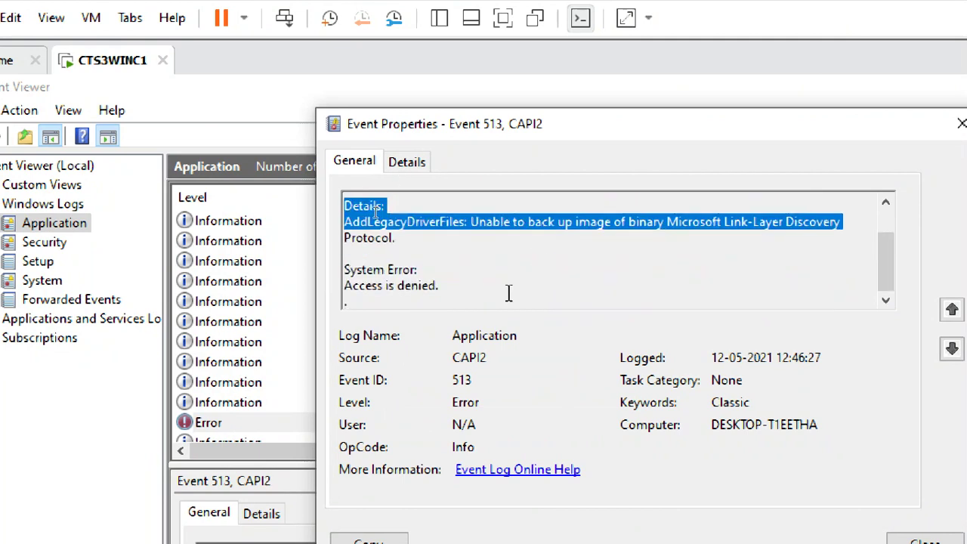
left_click_drag(508, 293, 346, 262)
left_click(473, 281)
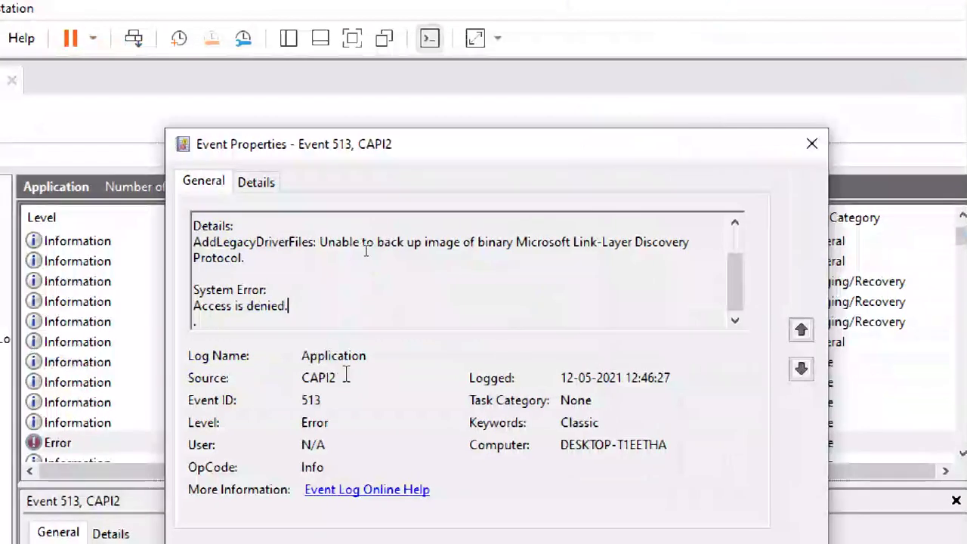
left_click_drag(316, 377, 335, 377)
left_click(388, 445)
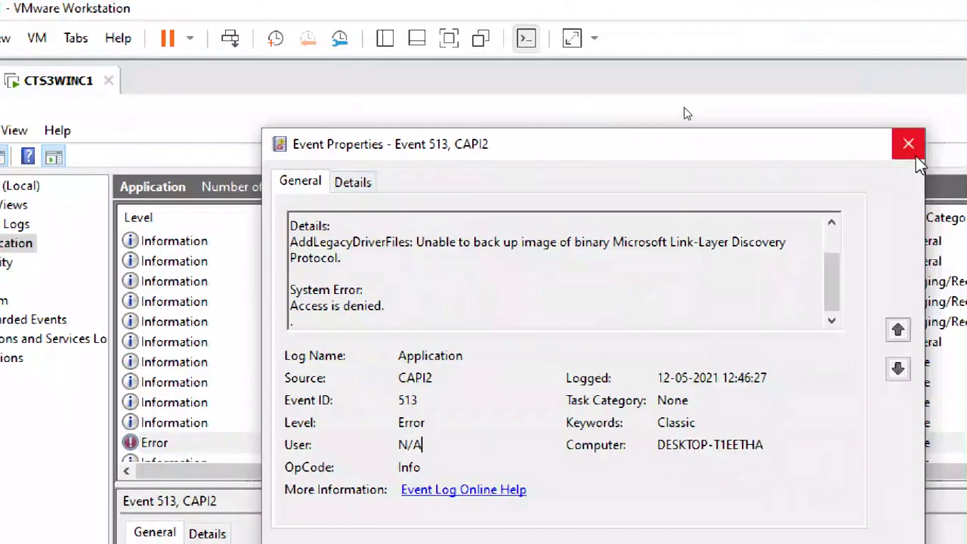
left_click(915, 155)
Open the ESENT warning with event ID 642, read its description and close its properties
scroll(219, 333, "down", 6)
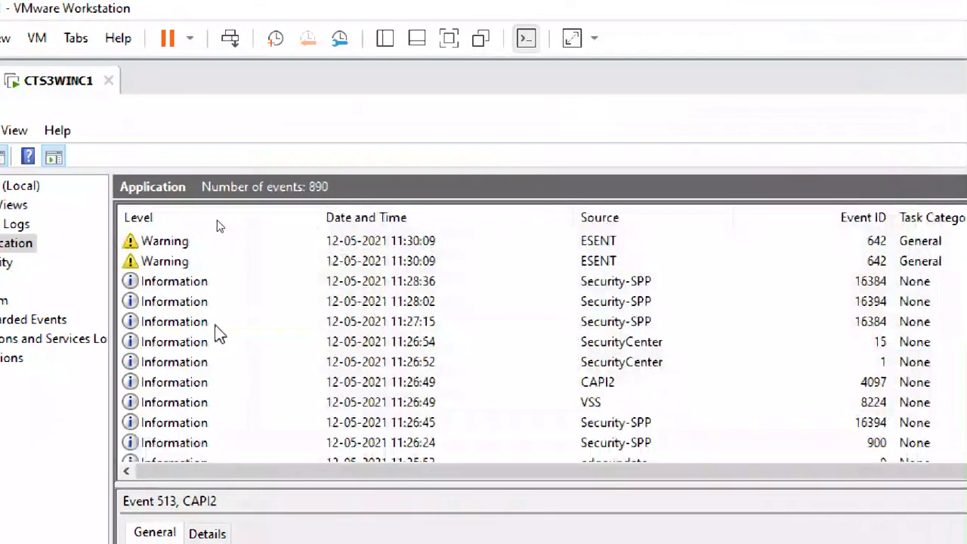
double_click(185, 242)
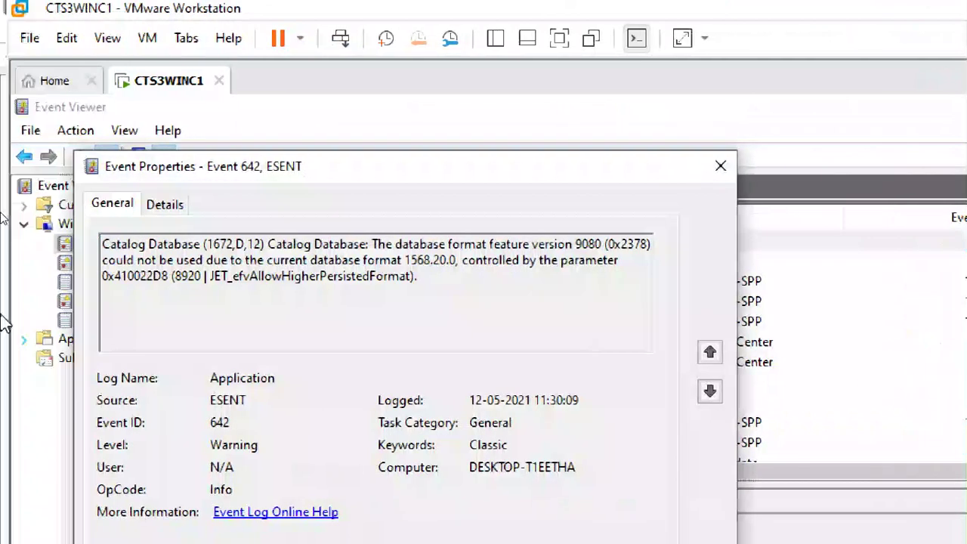
left_click_drag(267, 244, 493, 282)
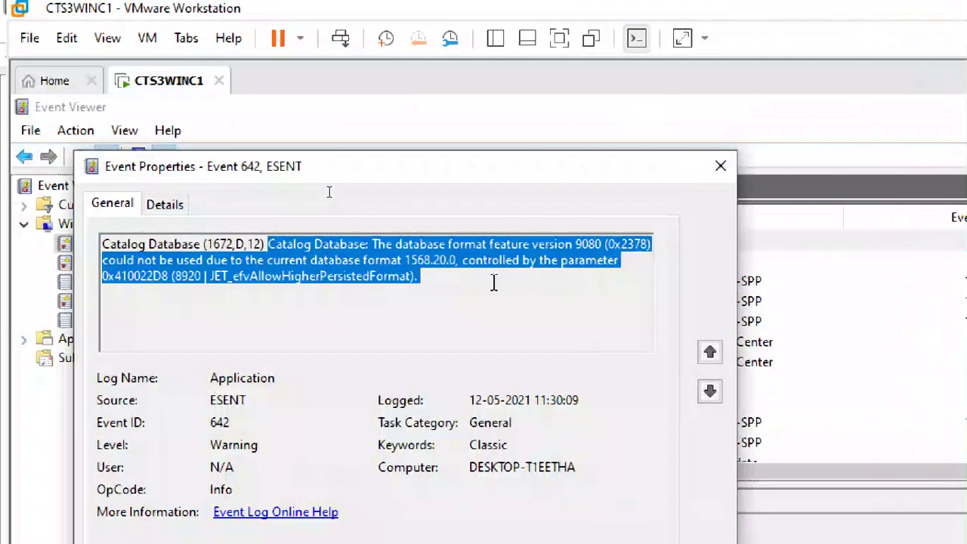
left_click(494, 291)
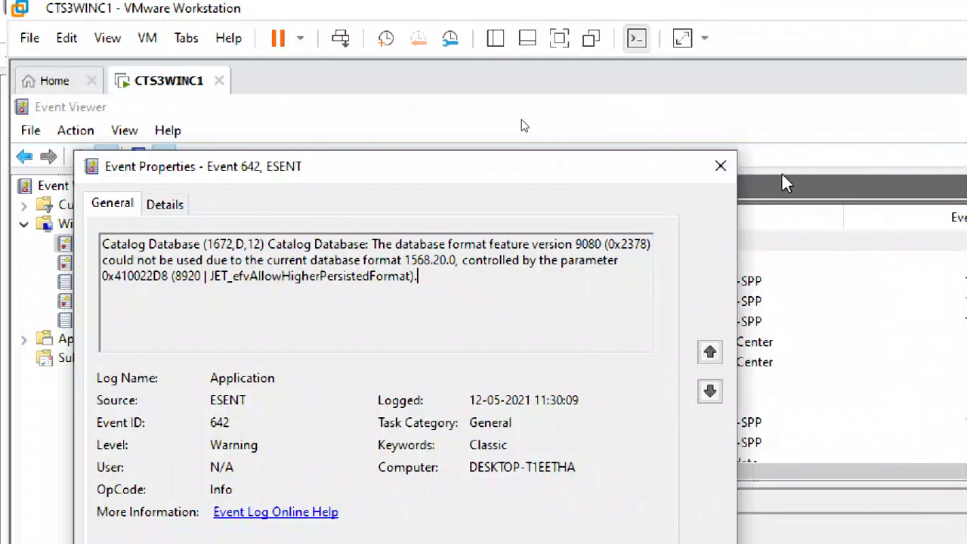
left_click(721, 165)
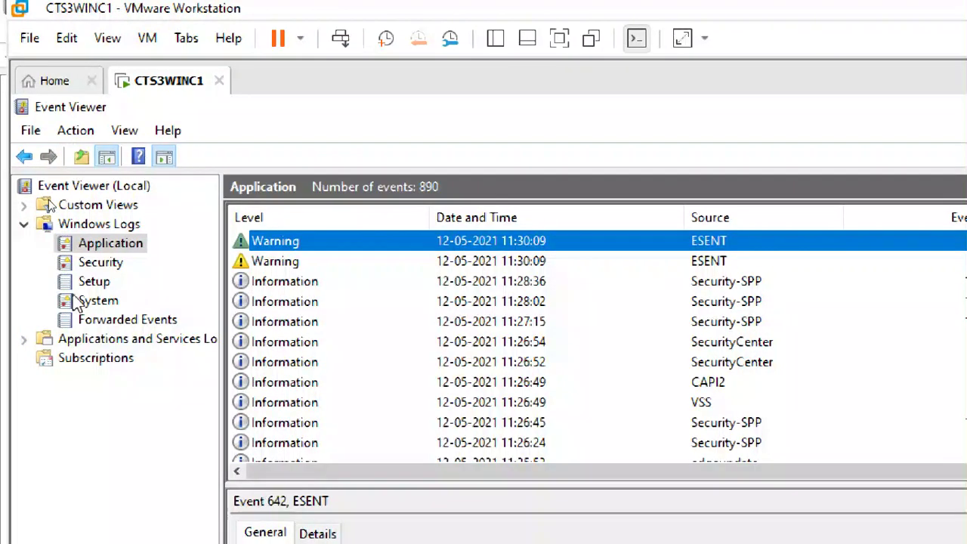
Open the Security log and view the most recent Audit Success events
left_click(89, 264)
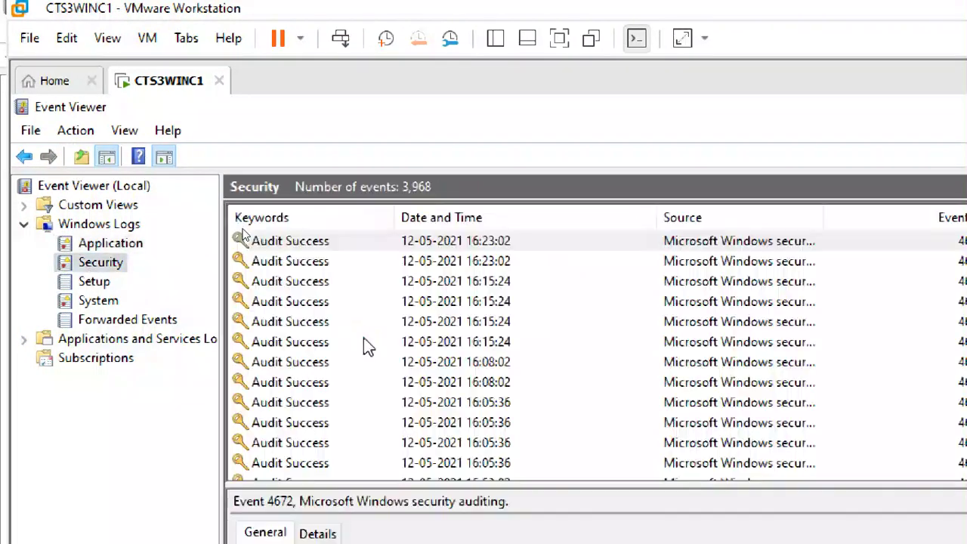
left_click(313, 246)
left_click(320, 265)
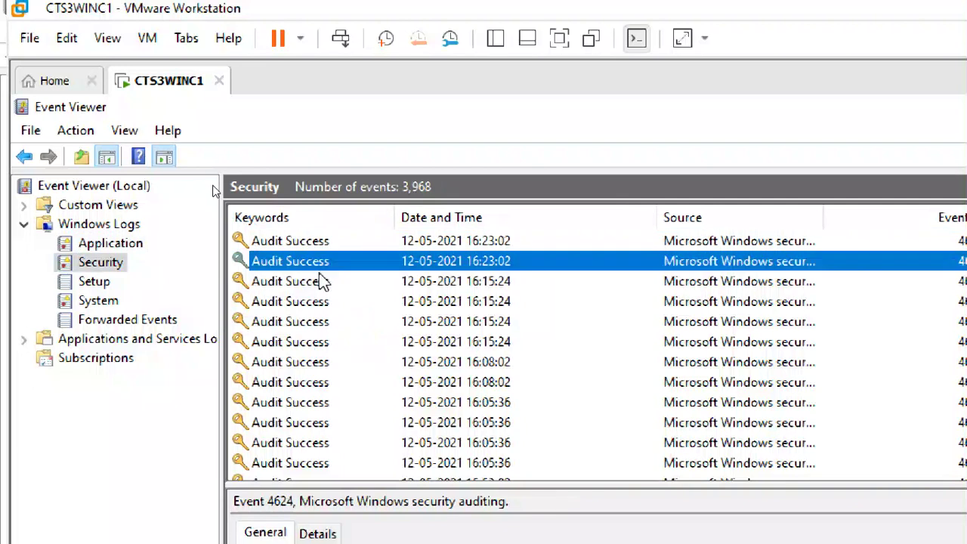
left_click(322, 281)
left_click(319, 266)
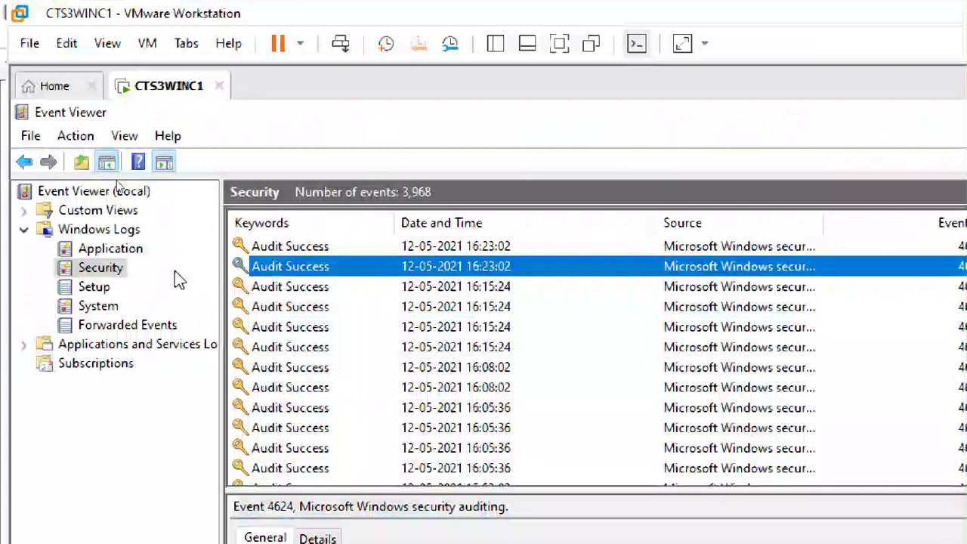
Find an Audit Failure event logged at 14:03:01 in the Security log and open its properties
scroll(331, 380, "down", 2)
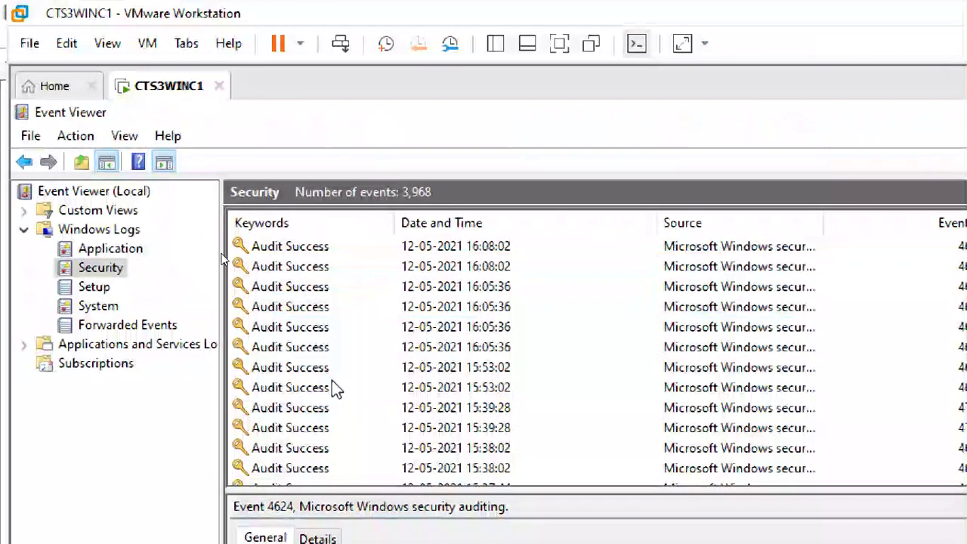
scroll(332, 380, "down", 10)
scroll(328, 365, "up", 5)
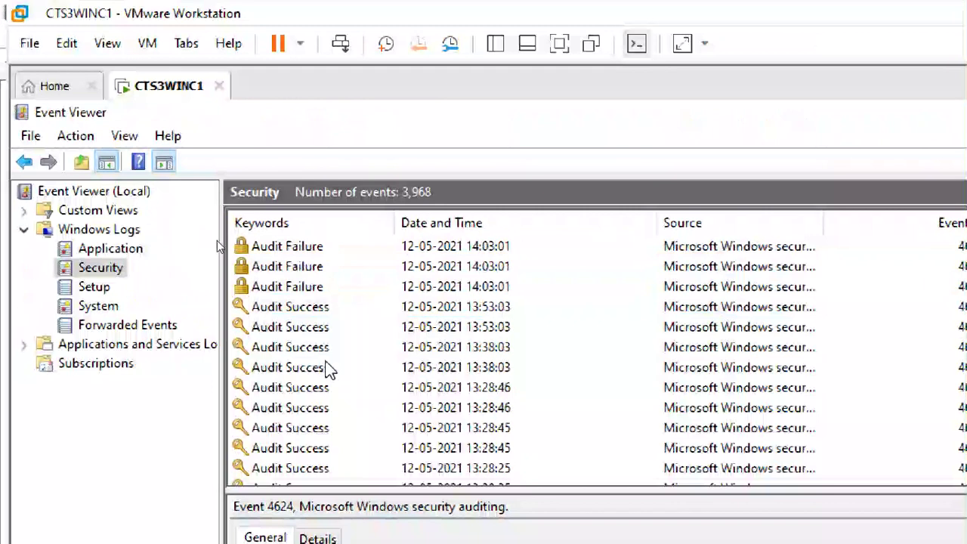
scroll(330, 368, "up", 1)
double_click(309, 304)
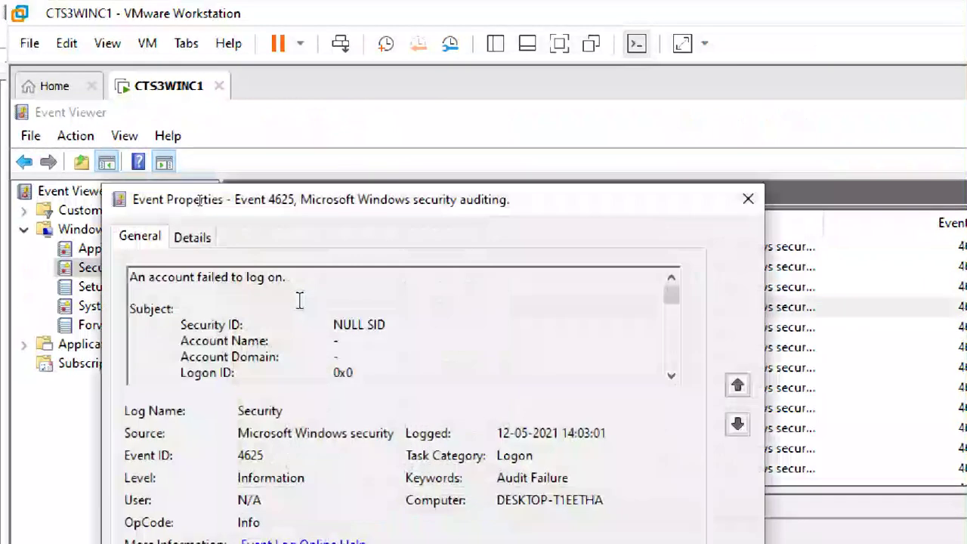
Read the Audit Failure event's description, failed account name, account domain and failure reason, and close its properties
left_click_drag(148, 279, 311, 284)
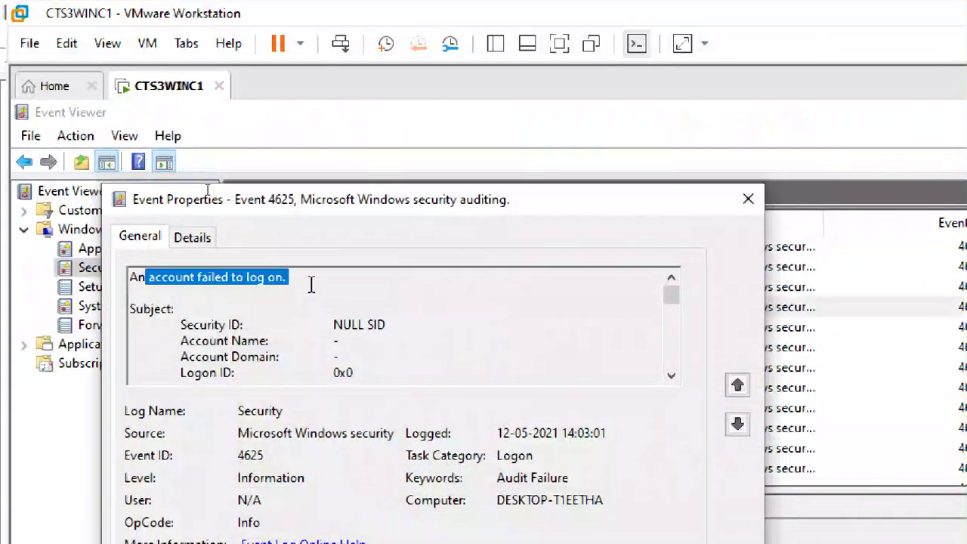
left_click(246, 277)
scroll(453, 362, "down", 2)
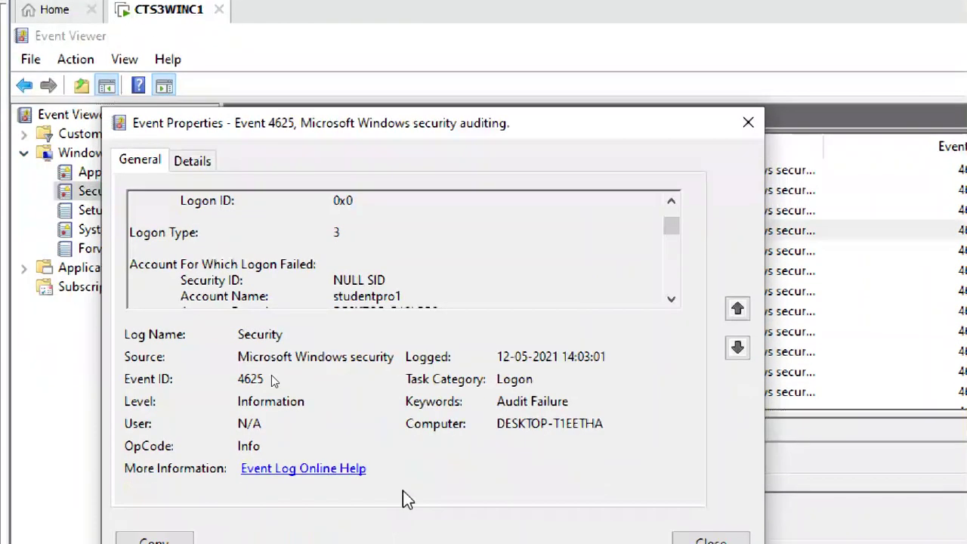
scroll(547, 218, "down", 2)
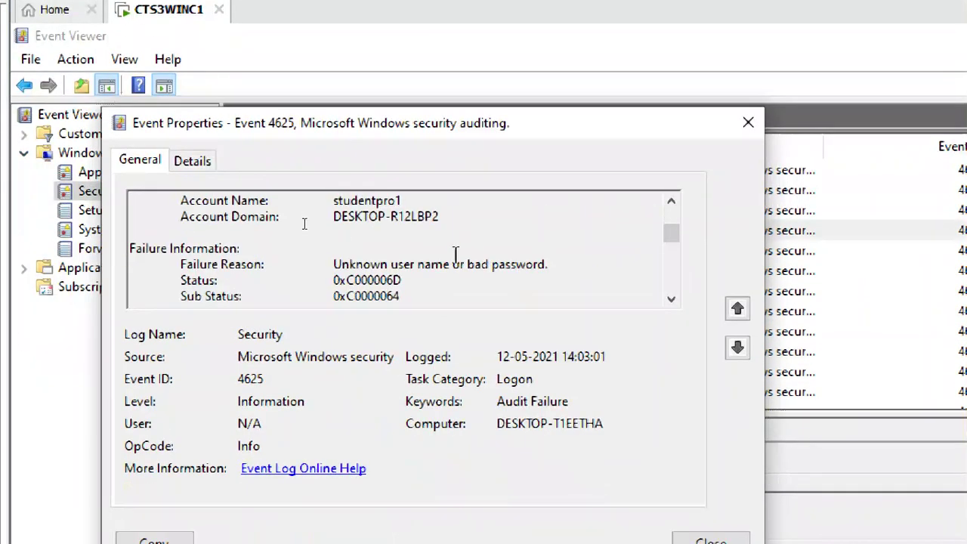
left_click_drag(451, 221, 332, 216)
left_click(467, 264)
scroll(497, 268, "up", 2)
double_click(394, 240)
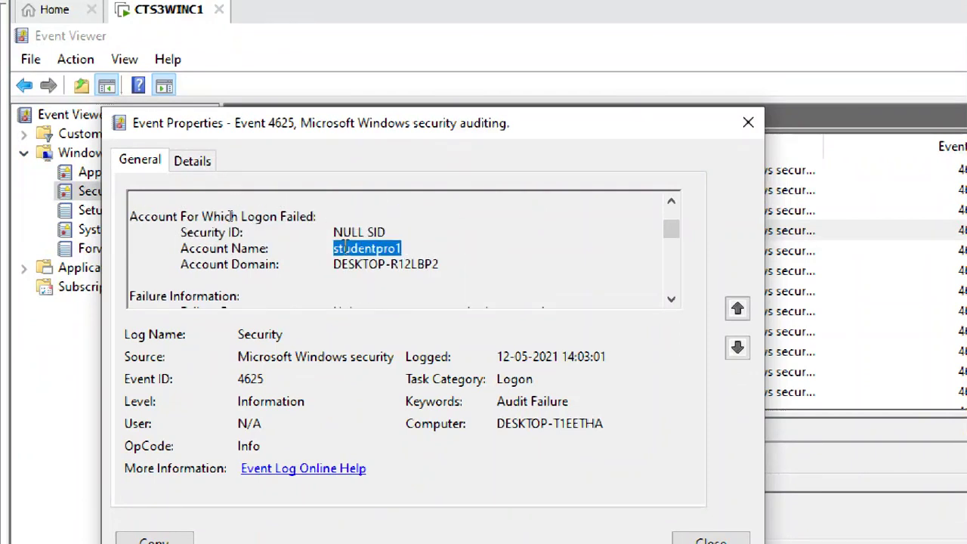
left_click(423, 252)
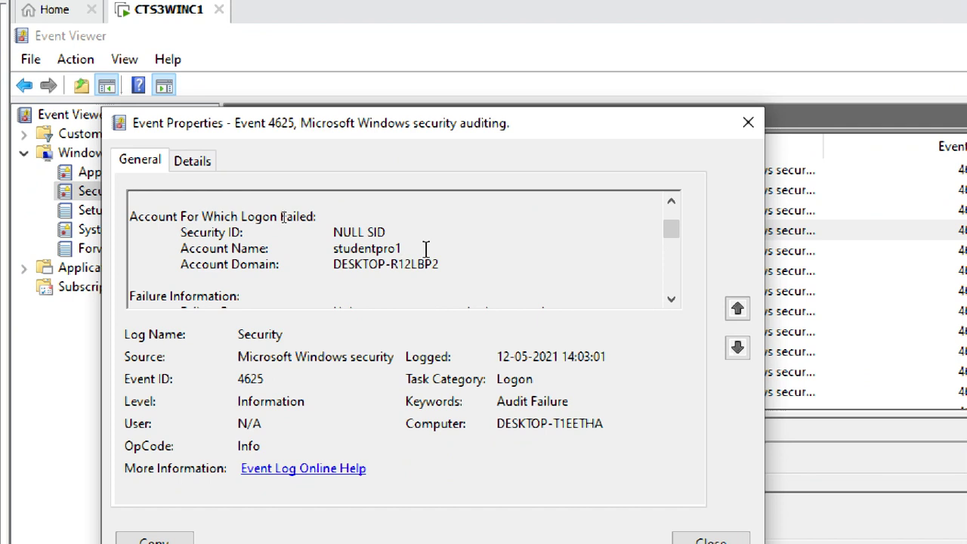
left_click_drag(424, 248, 329, 255)
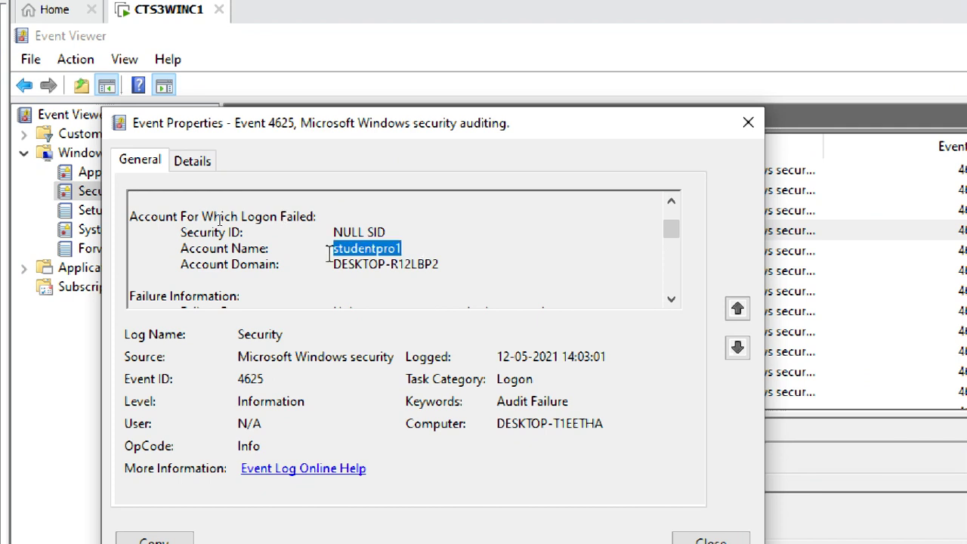
left_click(758, 122)
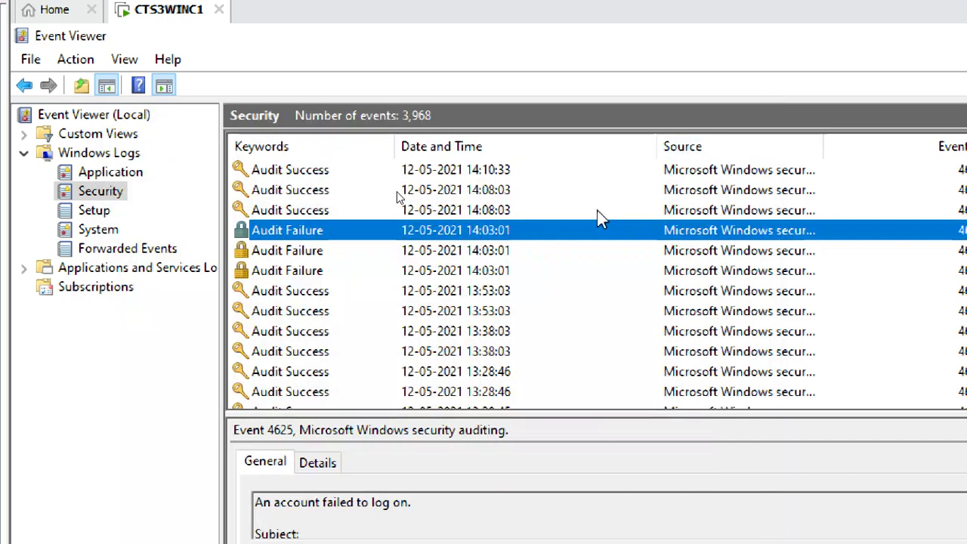
View the Setup log and open the properties of its Servicing event logged at 11:25:07
left_click(97, 211)
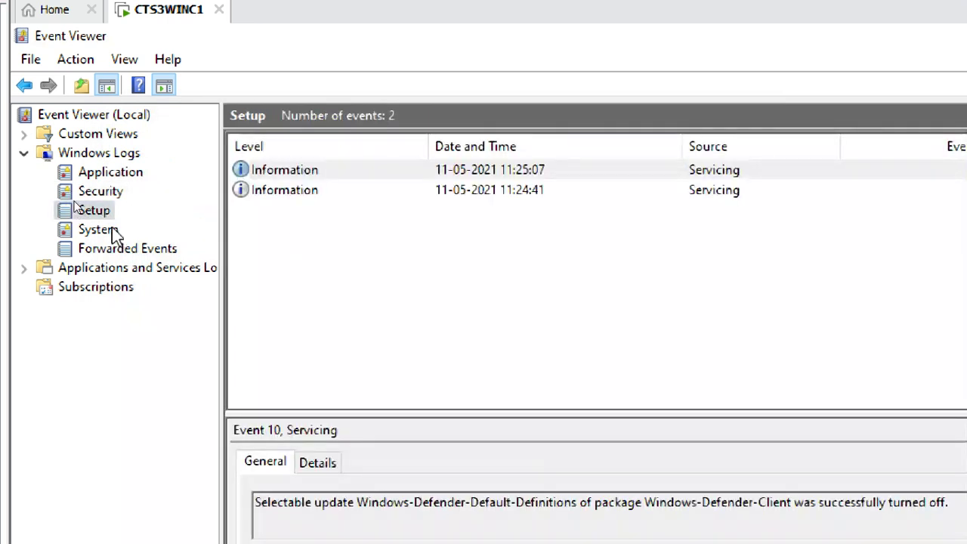
left_click(108, 190)
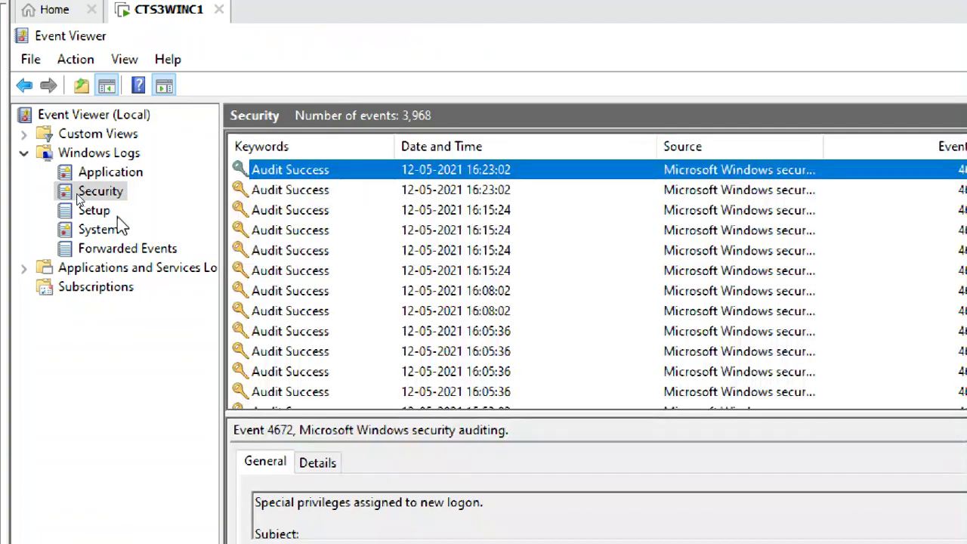
left_click(99, 207)
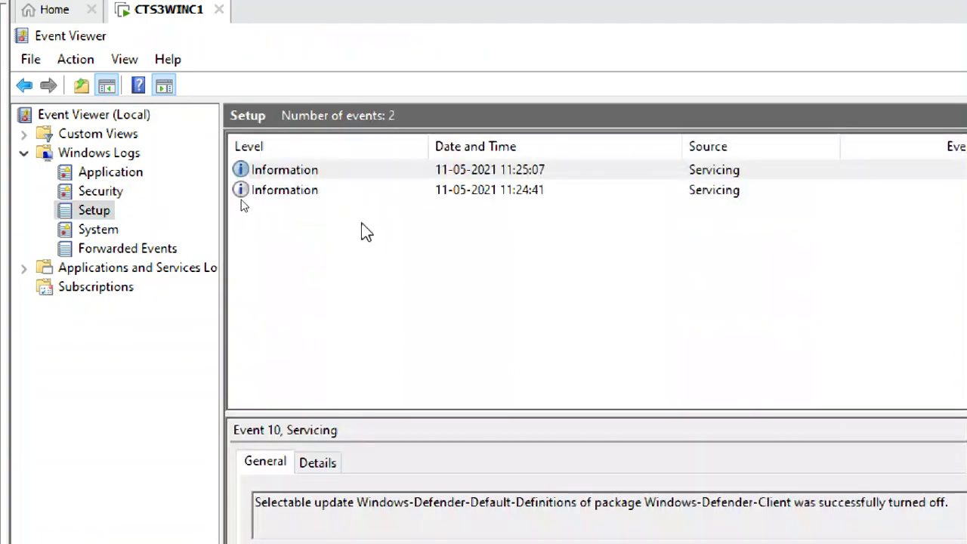
double_click(289, 173)
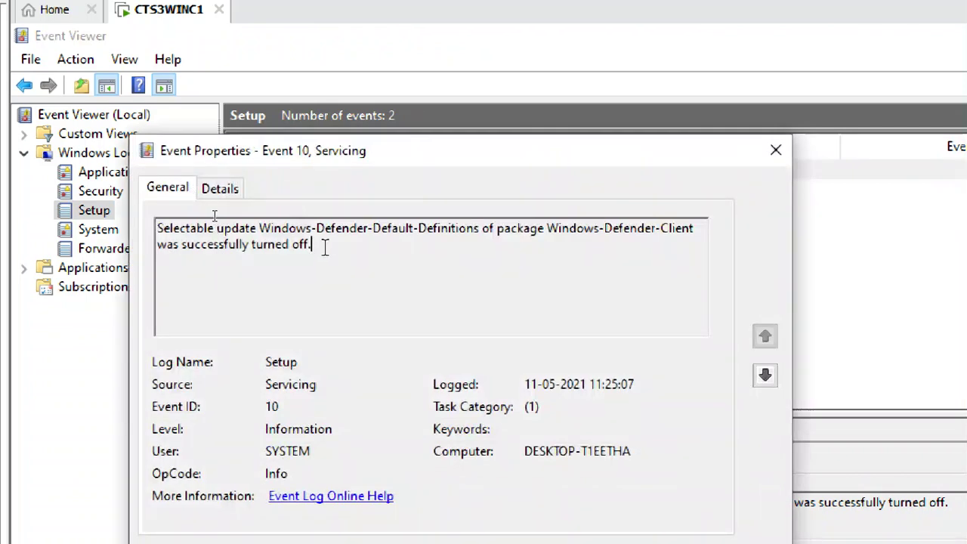
Read the Servicing event's description of the Windows-Defender-Client package update and close its properties
left_click_drag(325, 247, 108, 198)
left_click(379, 260)
left_click_drag(549, 227, 717, 253)
left_click(527, 261)
left_click_drag(183, 244, 337, 248)
left_click(340, 248)
left_click(776, 150)
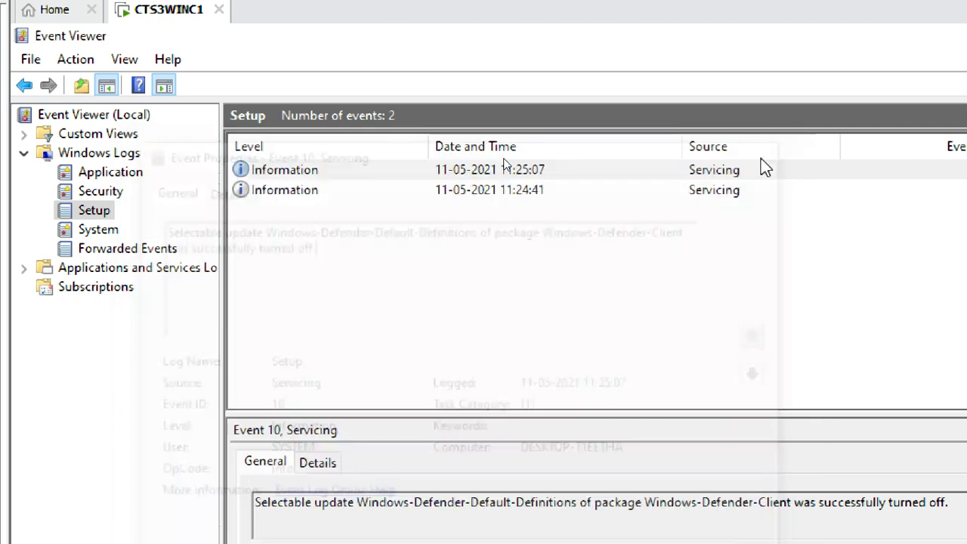
In the System log, open the Service Control Manager event logged at 15:38:45, read its service details and close its properties
left_click(97, 230)
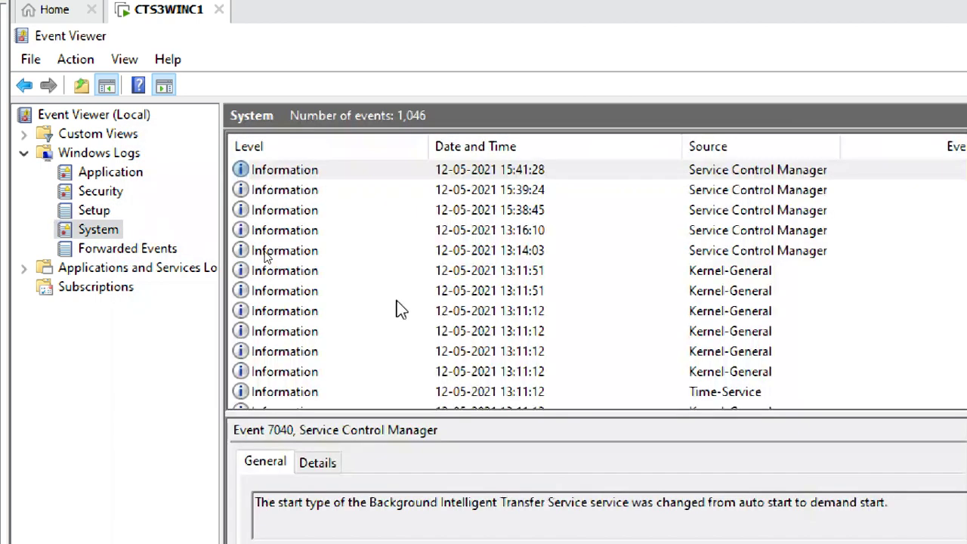
left_click(317, 236)
scroll(324, 274, "down", 1)
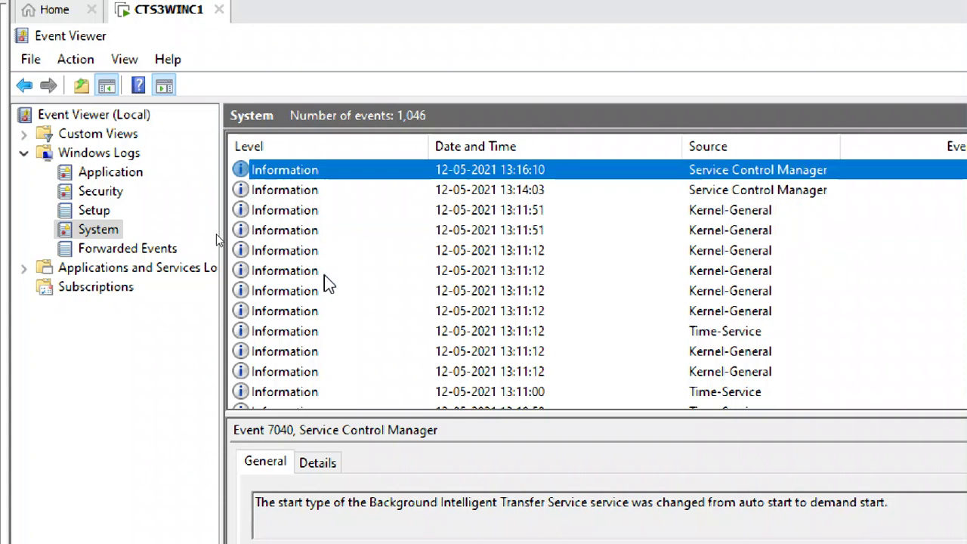
scroll(326, 275, "up", 1)
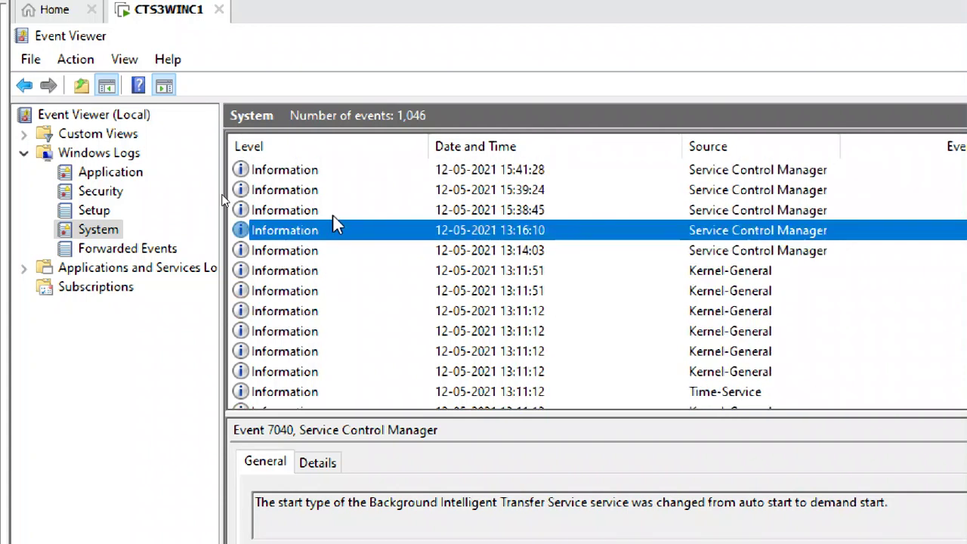
double_click(293, 210)
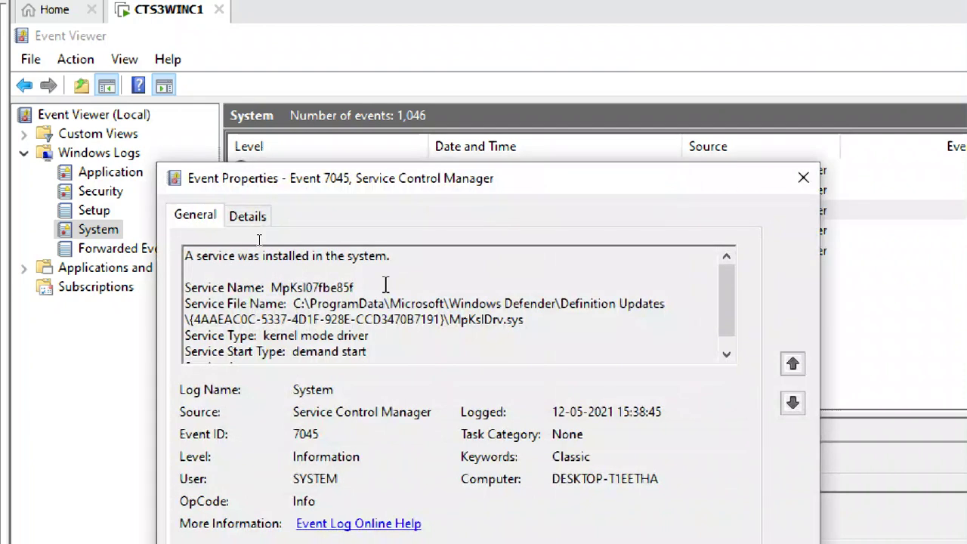
left_click_drag(392, 257, 186, 255)
scroll(371, 324, "down", 1)
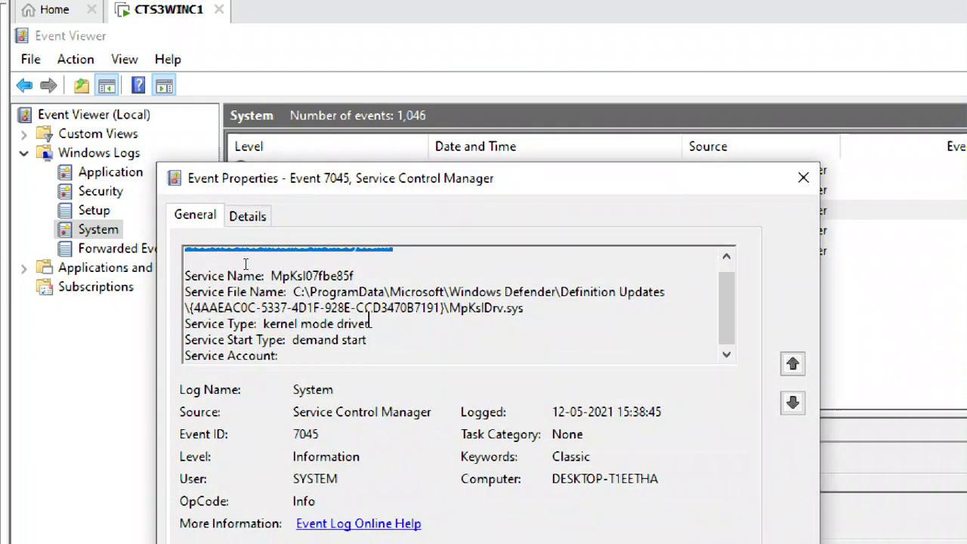
left_click(803, 178)
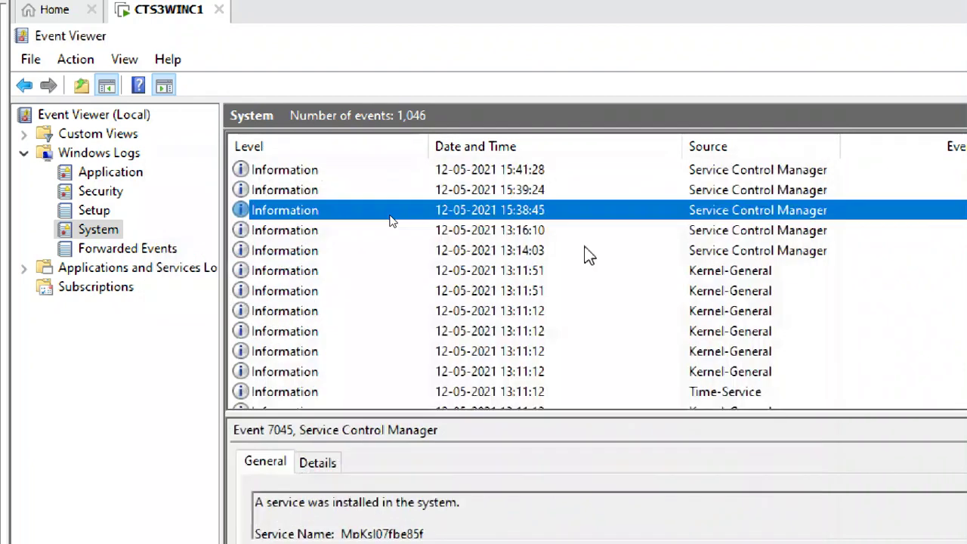
Browse back through the Windows Logs overview and the Application, System and Setup logs, finishing on the Security log
left_click(66, 173)
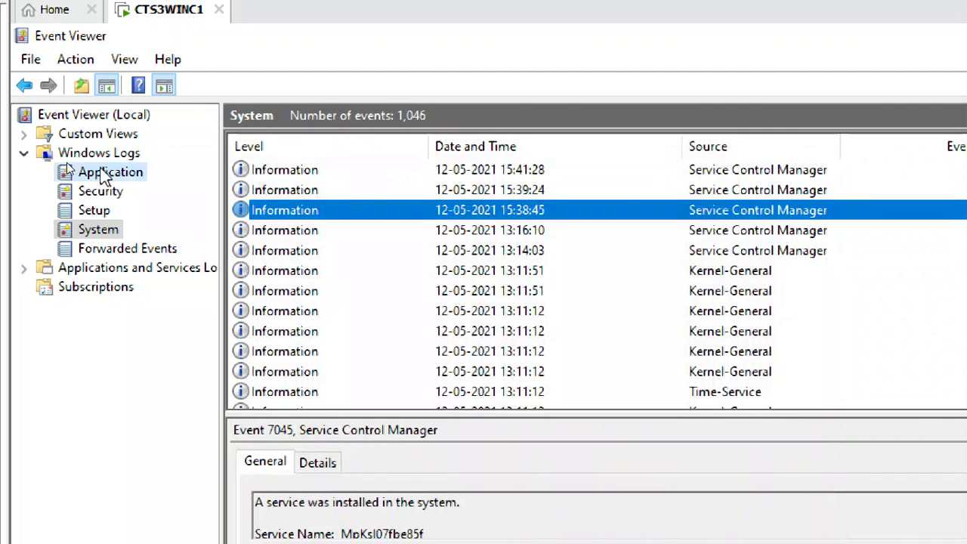
key("Down")
key("Down")
key("Down")
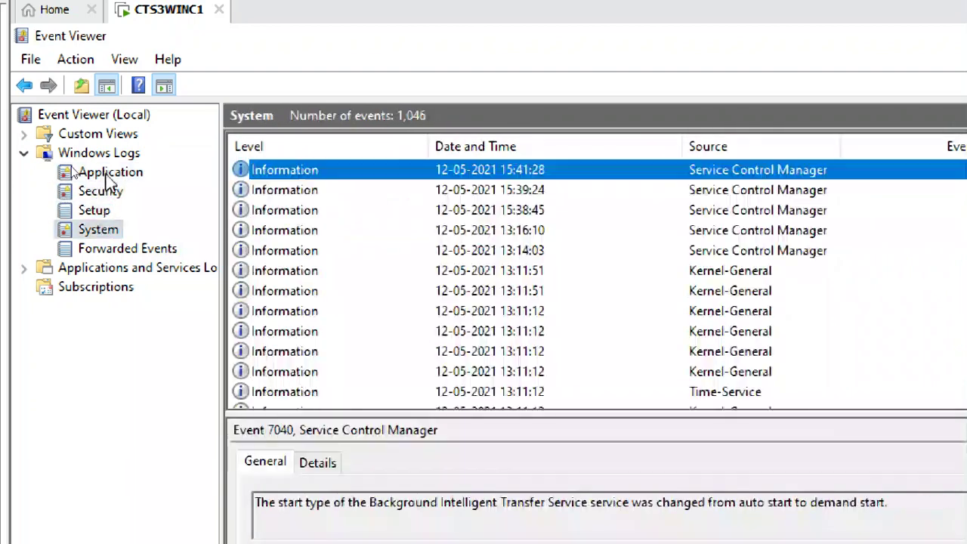
key("Up")
key("Up")
key("Up")
key("Up")
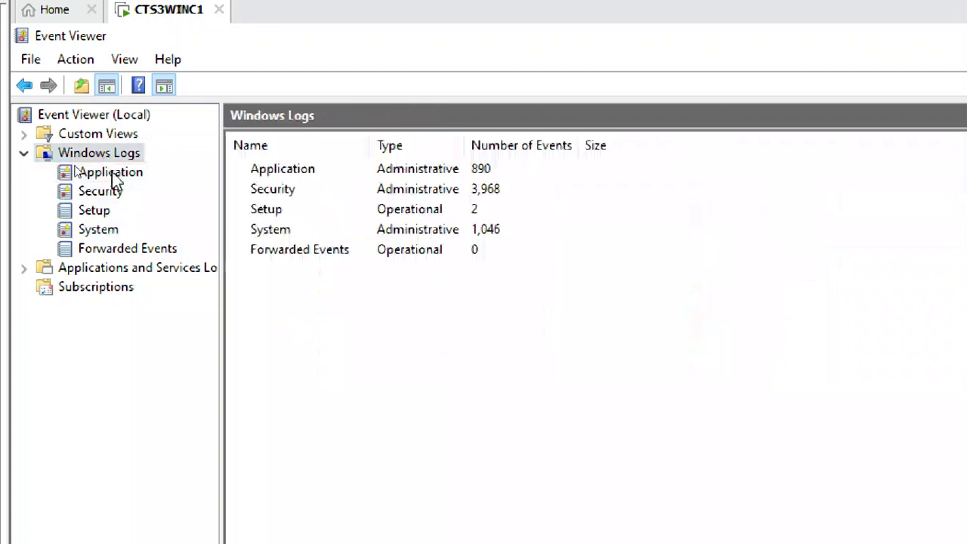
key("Down")
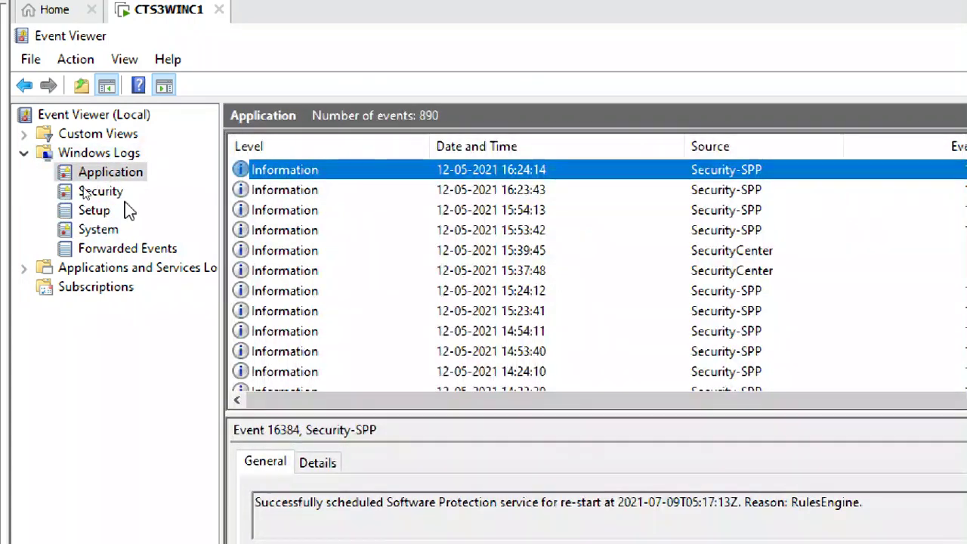
left_click(100, 229)
left_click(95, 212)
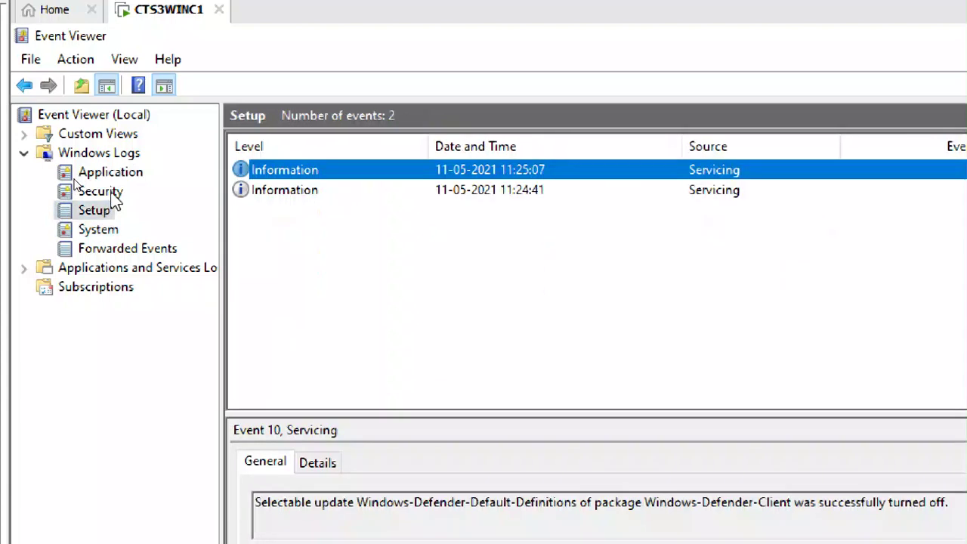
left_click(112, 194)
Reset the Magnifier to 100% and, in the Notepad file day3 12-05.txt, replace "Login" with "Audit" before "Success/failure"
key("super+plus")
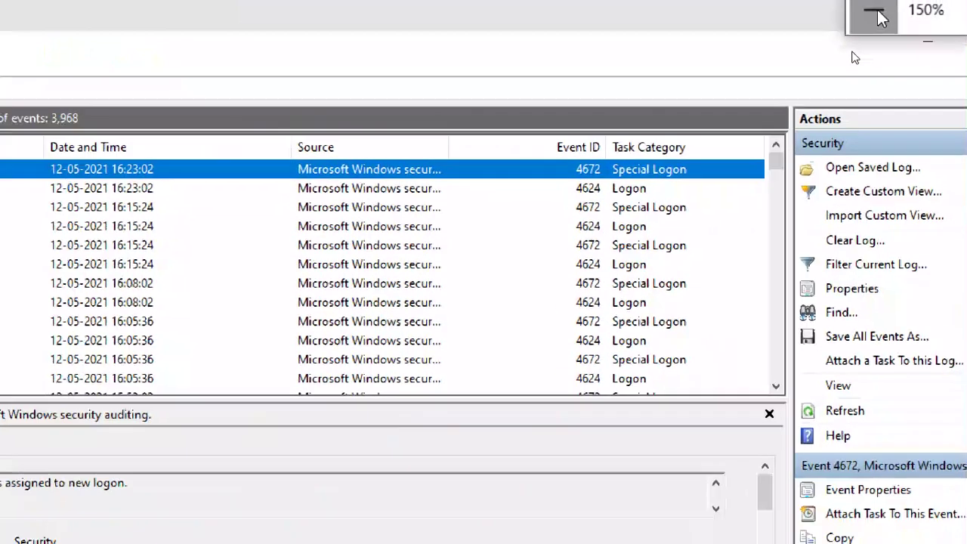
left_click(871, 15)
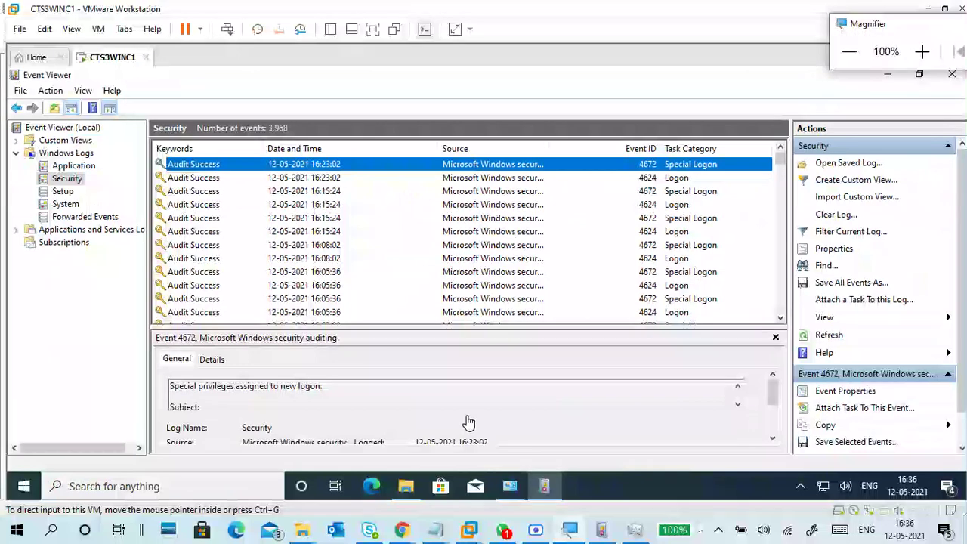
left_click(441, 531)
left_click(459, 453)
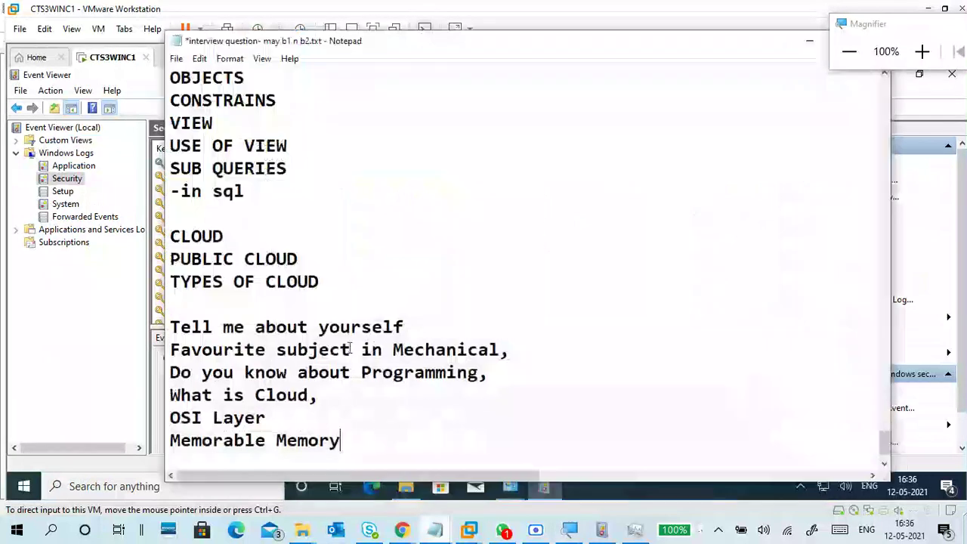
left_click(809, 41)
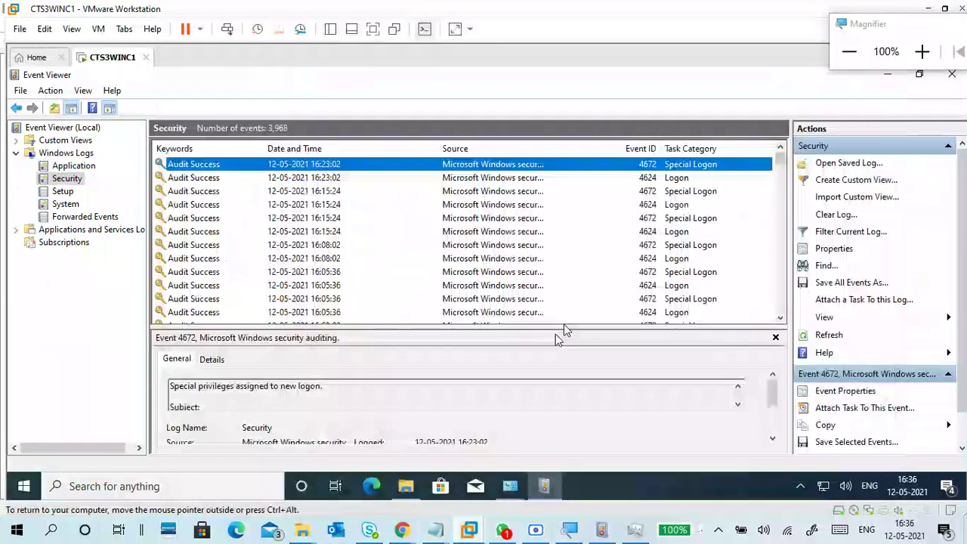
left_click(435, 530)
left_click(367, 457)
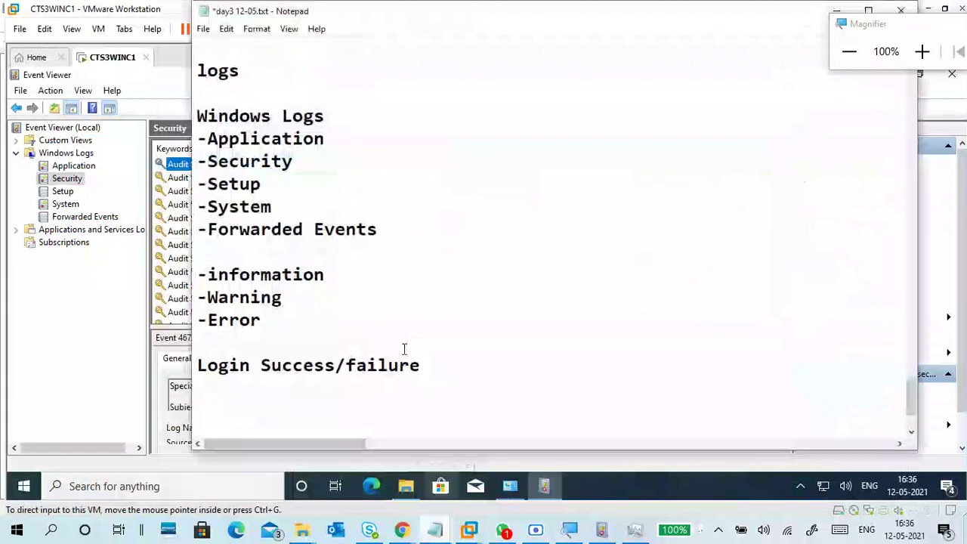
left_click_drag(250, 254, 195, 252)
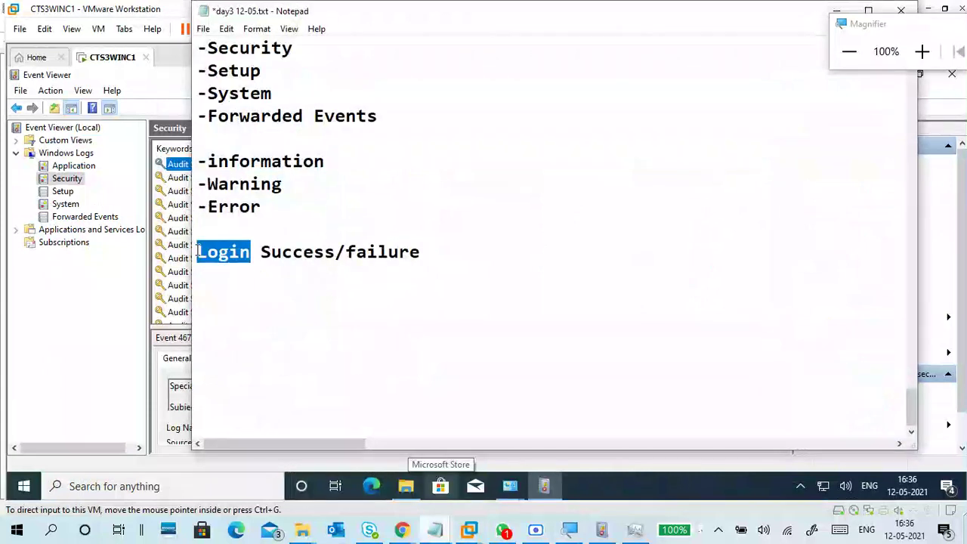
type("Audit")
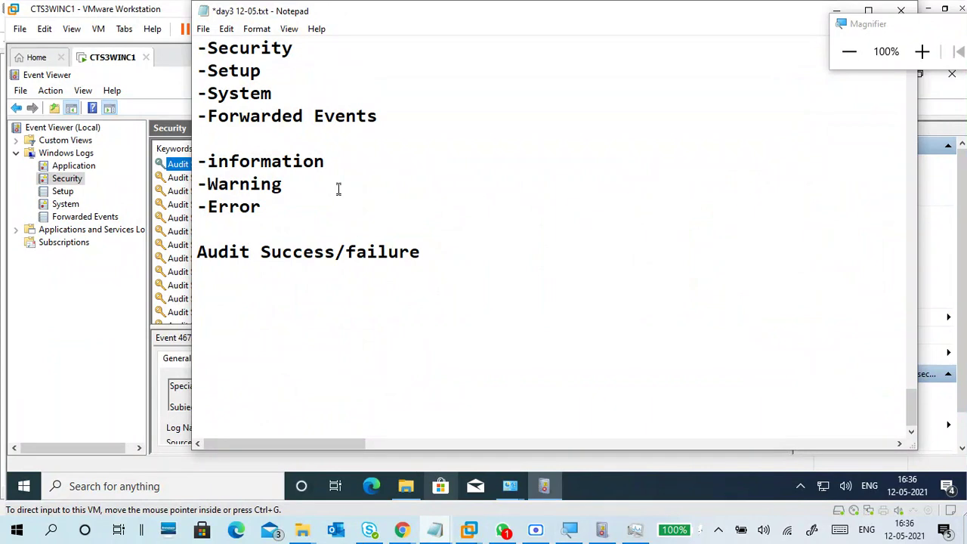
Review the notes on the five Windows Logs and the event types, and minimize Notepad to return to Event Viewer
scroll(454, 219, "up", 2)
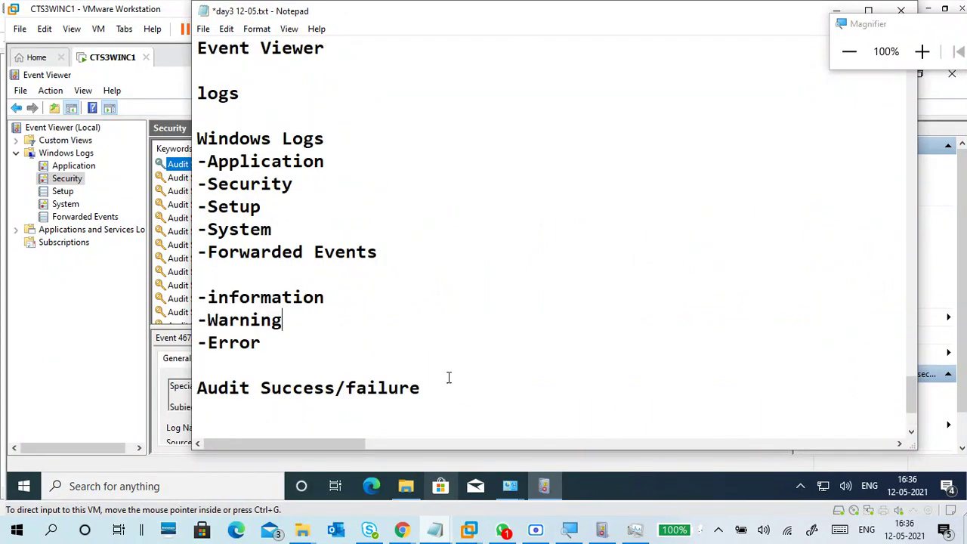
left_click_drag(448, 377, 198, 296)
left_click(283, 311)
left_click_drag(204, 161, 426, 250)
left_click(426, 250)
left_click(841, 24)
left_click(857, 28)
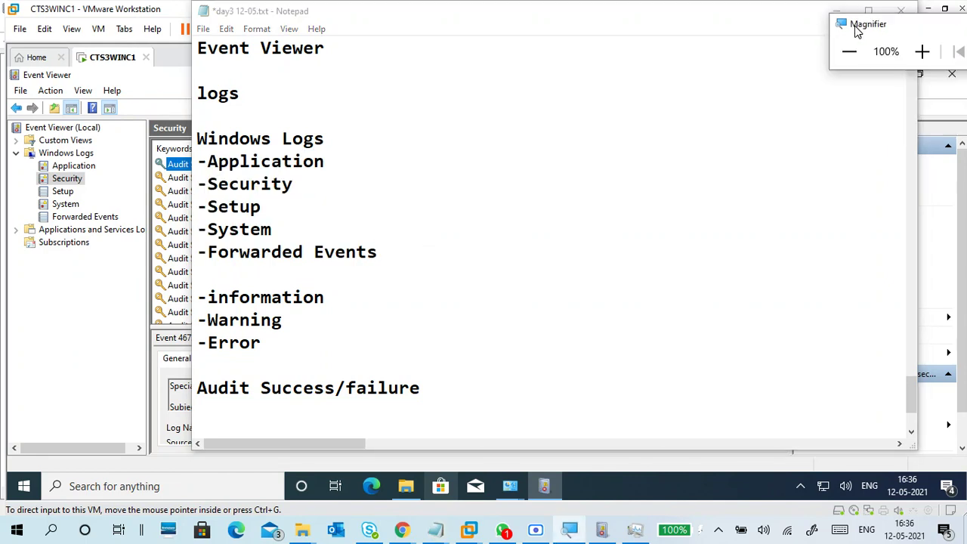
left_click(836, 11)
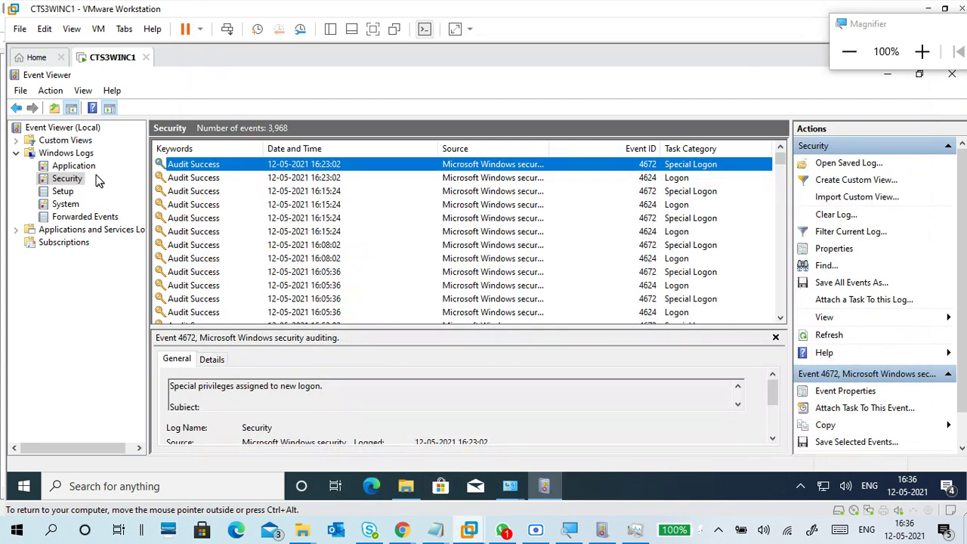
View the Application, Security, Setup, System and Forwarded Events logs one after another
left_click(76, 166)
left_click(69, 179)
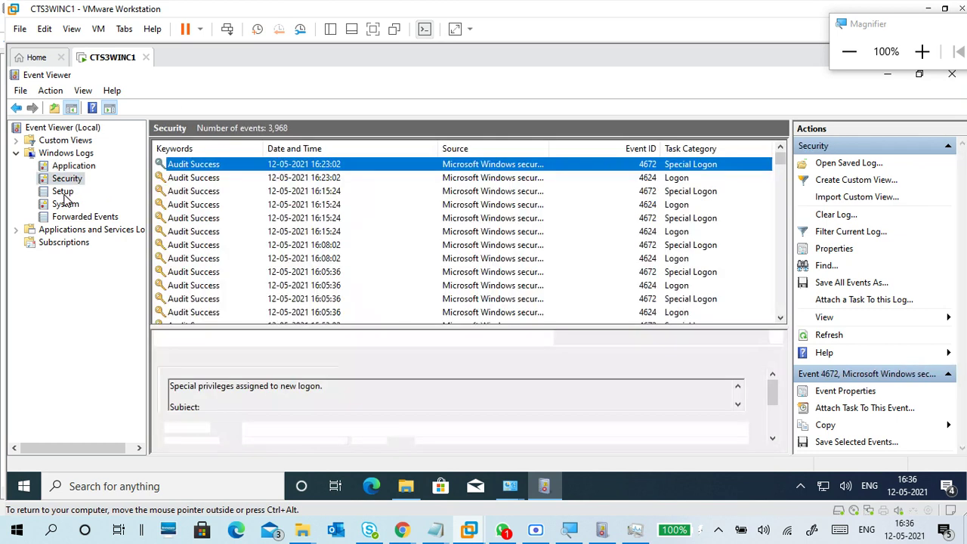
left_click(62, 191)
left_click(66, 204)
left_click(84, 217)
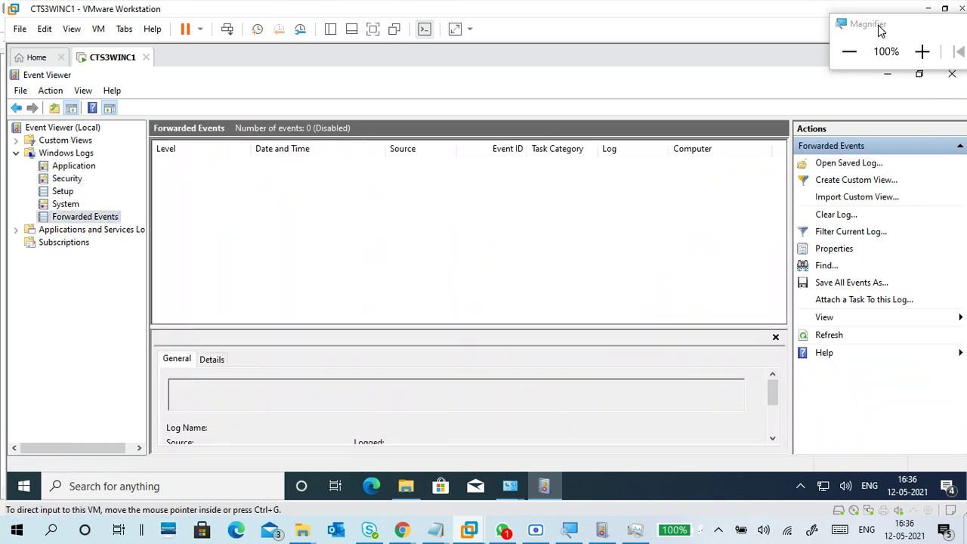
Move the Magnifier window clear of the Event Viewer title bar and close Event Viewer in the virtual machine
left_click_drag(878, 26, 930, 146)
left_click(951, 81)
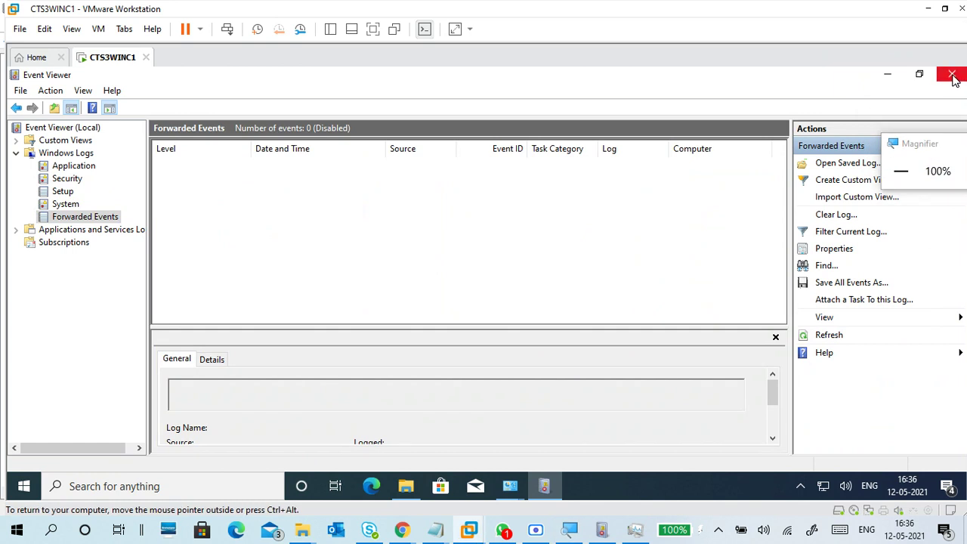
left_click(953, 79)
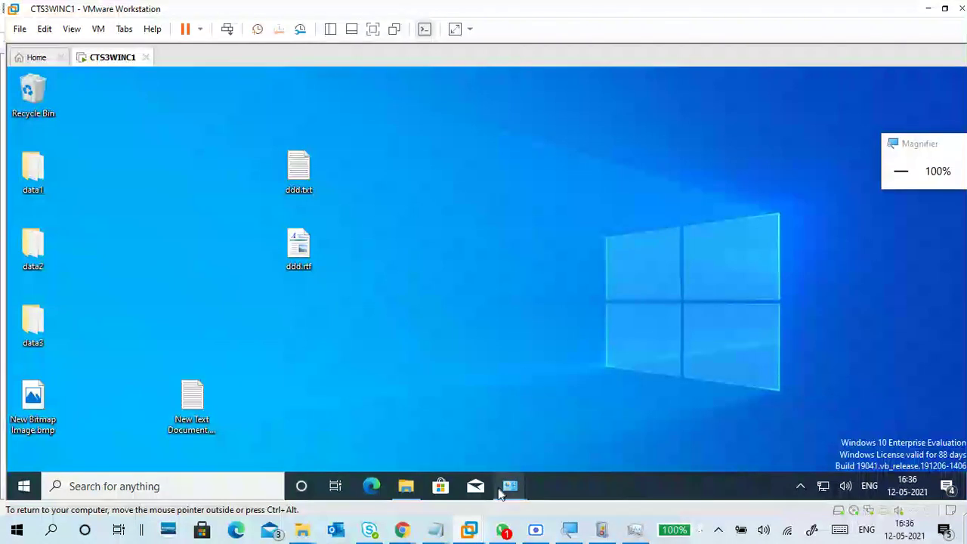
Review the Windows Logs and event type notes in day3 12-05.txt, and minimize both Notepad files
mouse_move(437, 529)
left_click(510, 464)
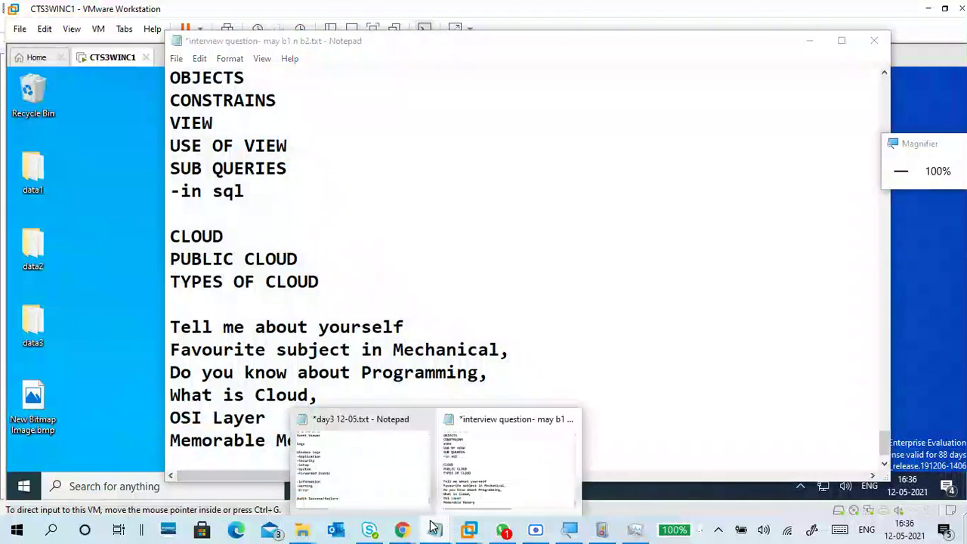
left_click(362, 462)
left_click_drag(198, 138, 375, 348)
left_click(448, 386)
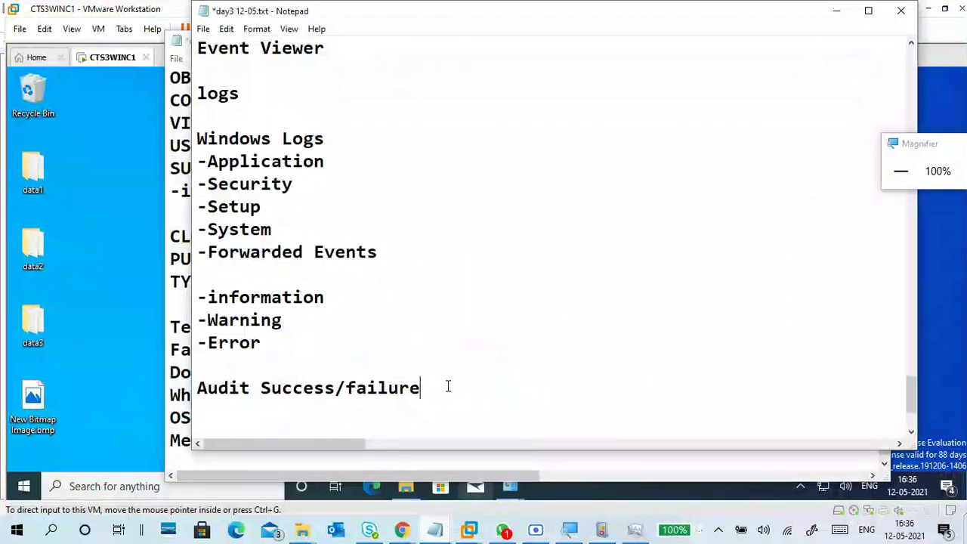
left_click(836, 11)
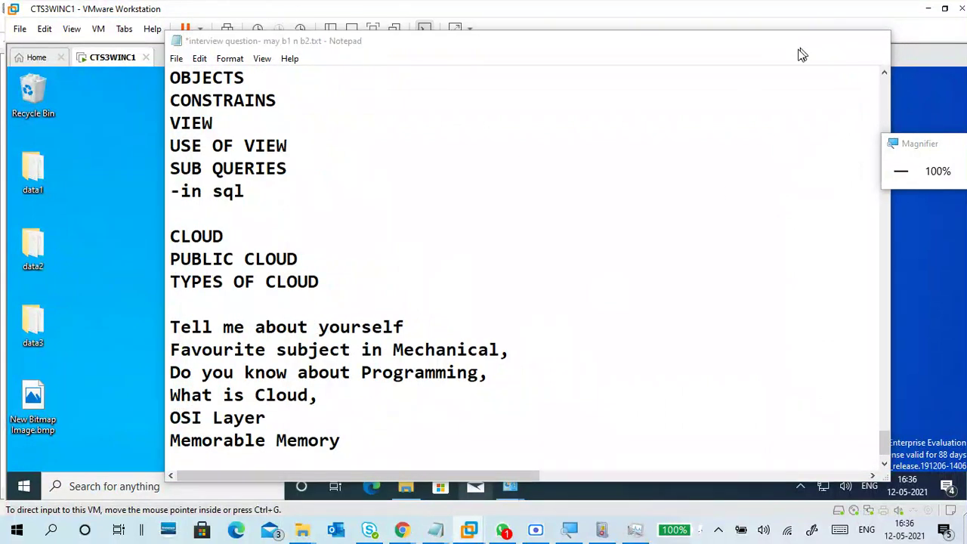
left_click(806, 45)
Reopen day3 12-05.txt, review the earlier notes on run commands and the Windows registry, and minimize the file
mouse_move(435, 528)
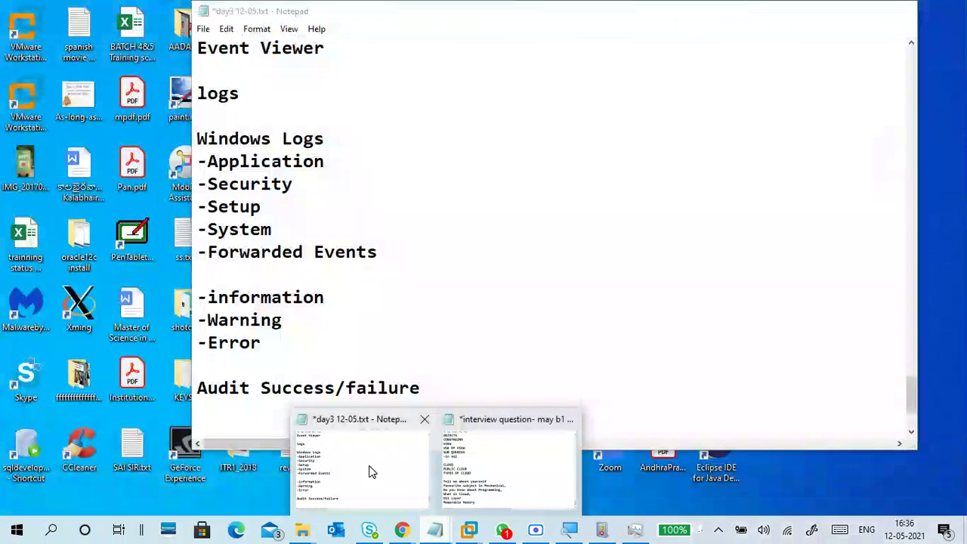
left_click(368, 471)
scroll(397, 234, "up", 5)
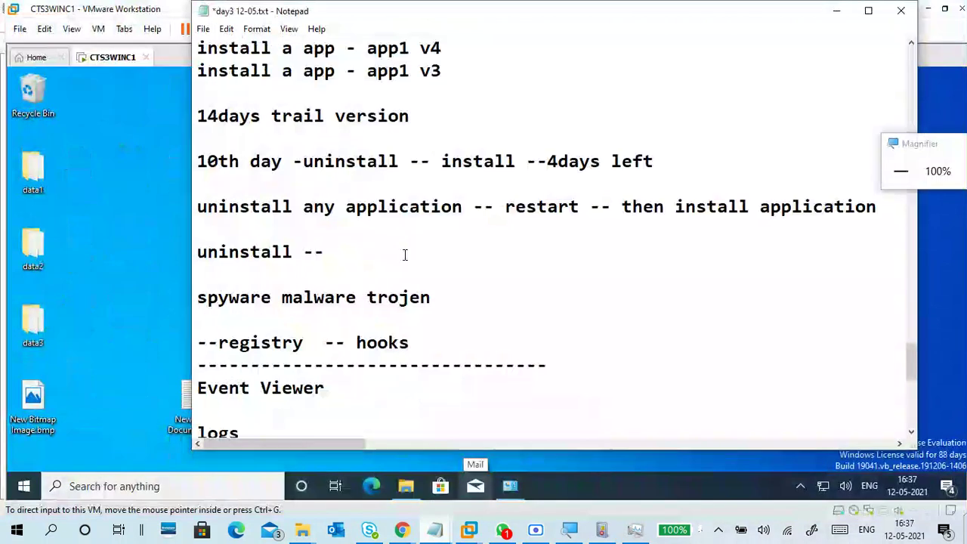
scroll(400, 250, "up", 9)
scroll(404, 270, "up", 4)
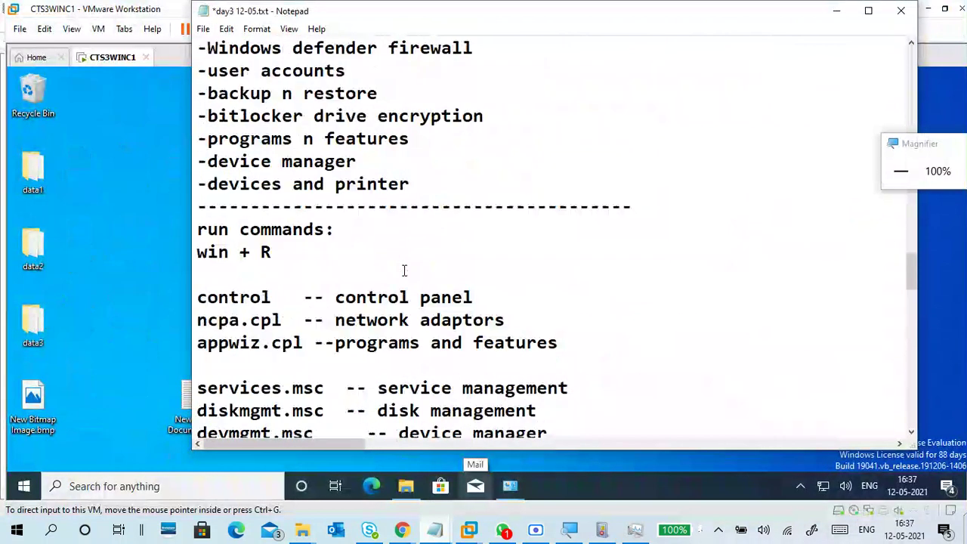
scroll(404, 271, "down", 4)
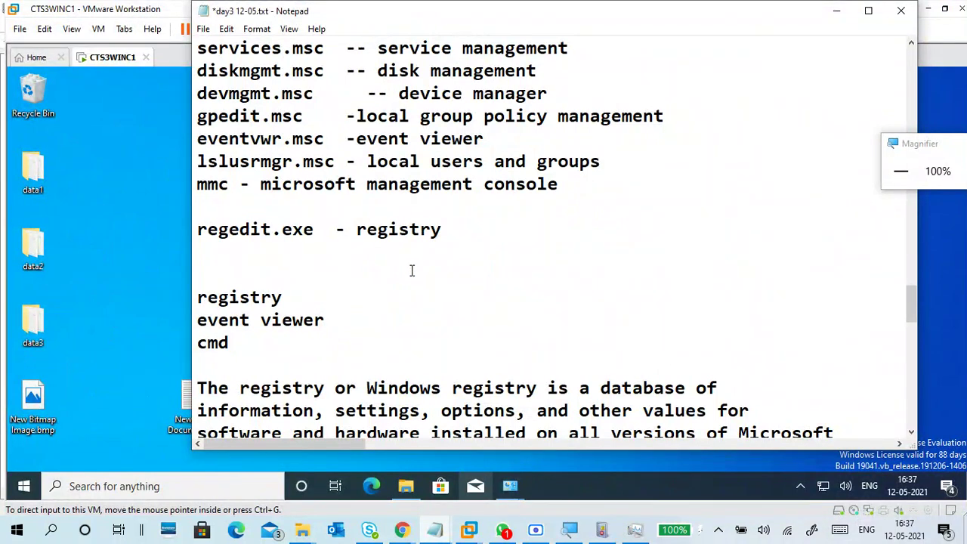
scroll(412, 270, "down", 3)
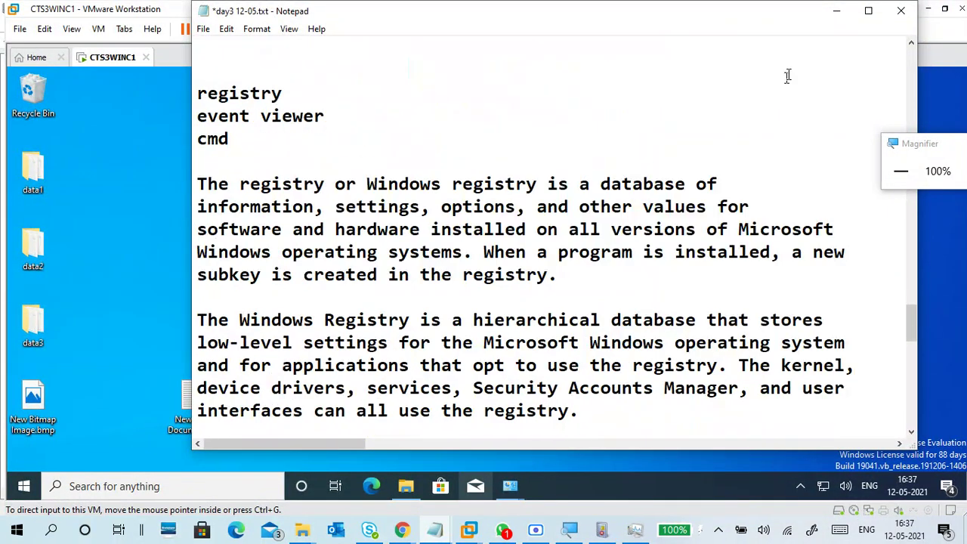
left_click(837, 11)
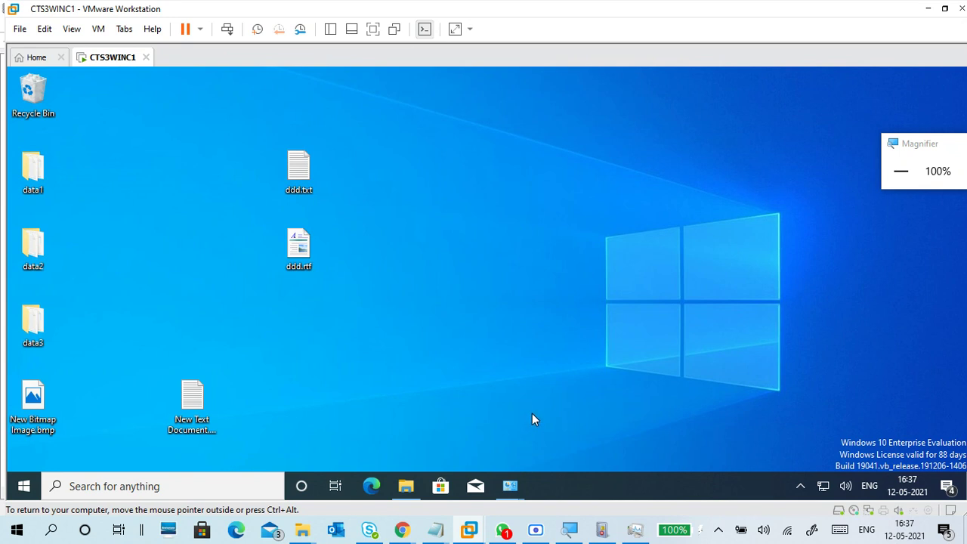
Bring up the interview question- may b1 n b2.txt notes, view them and minimize the file
mouse_move(435, 529)
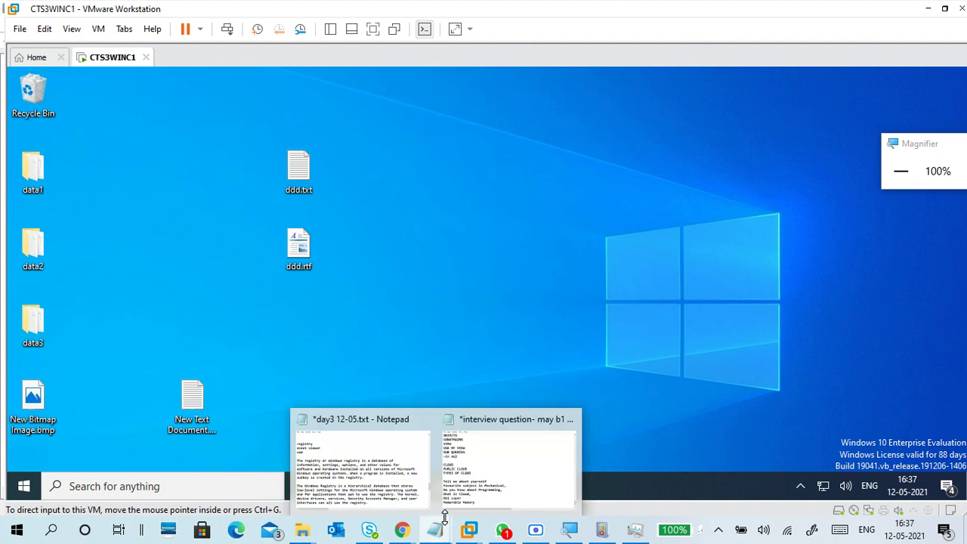
left_click(484, 465)
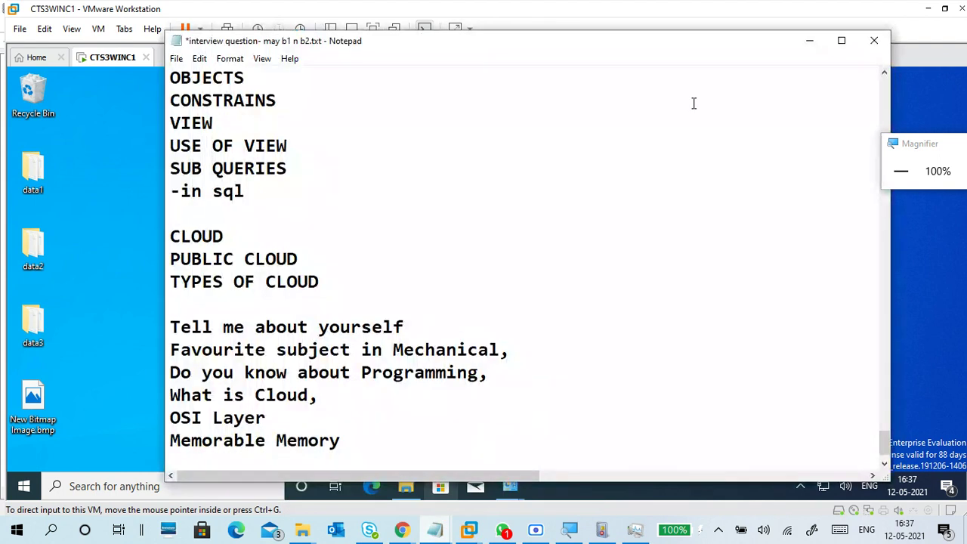
left_click(809, 40)
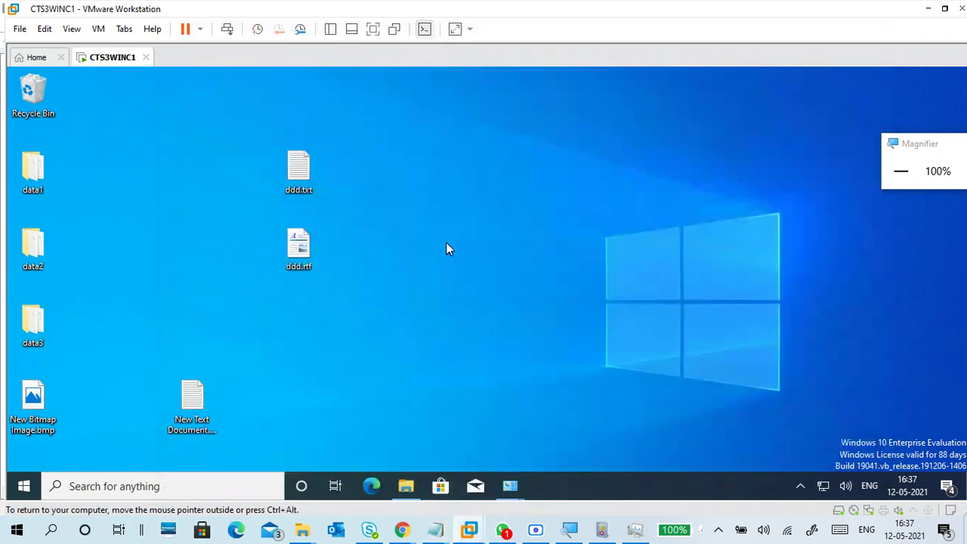